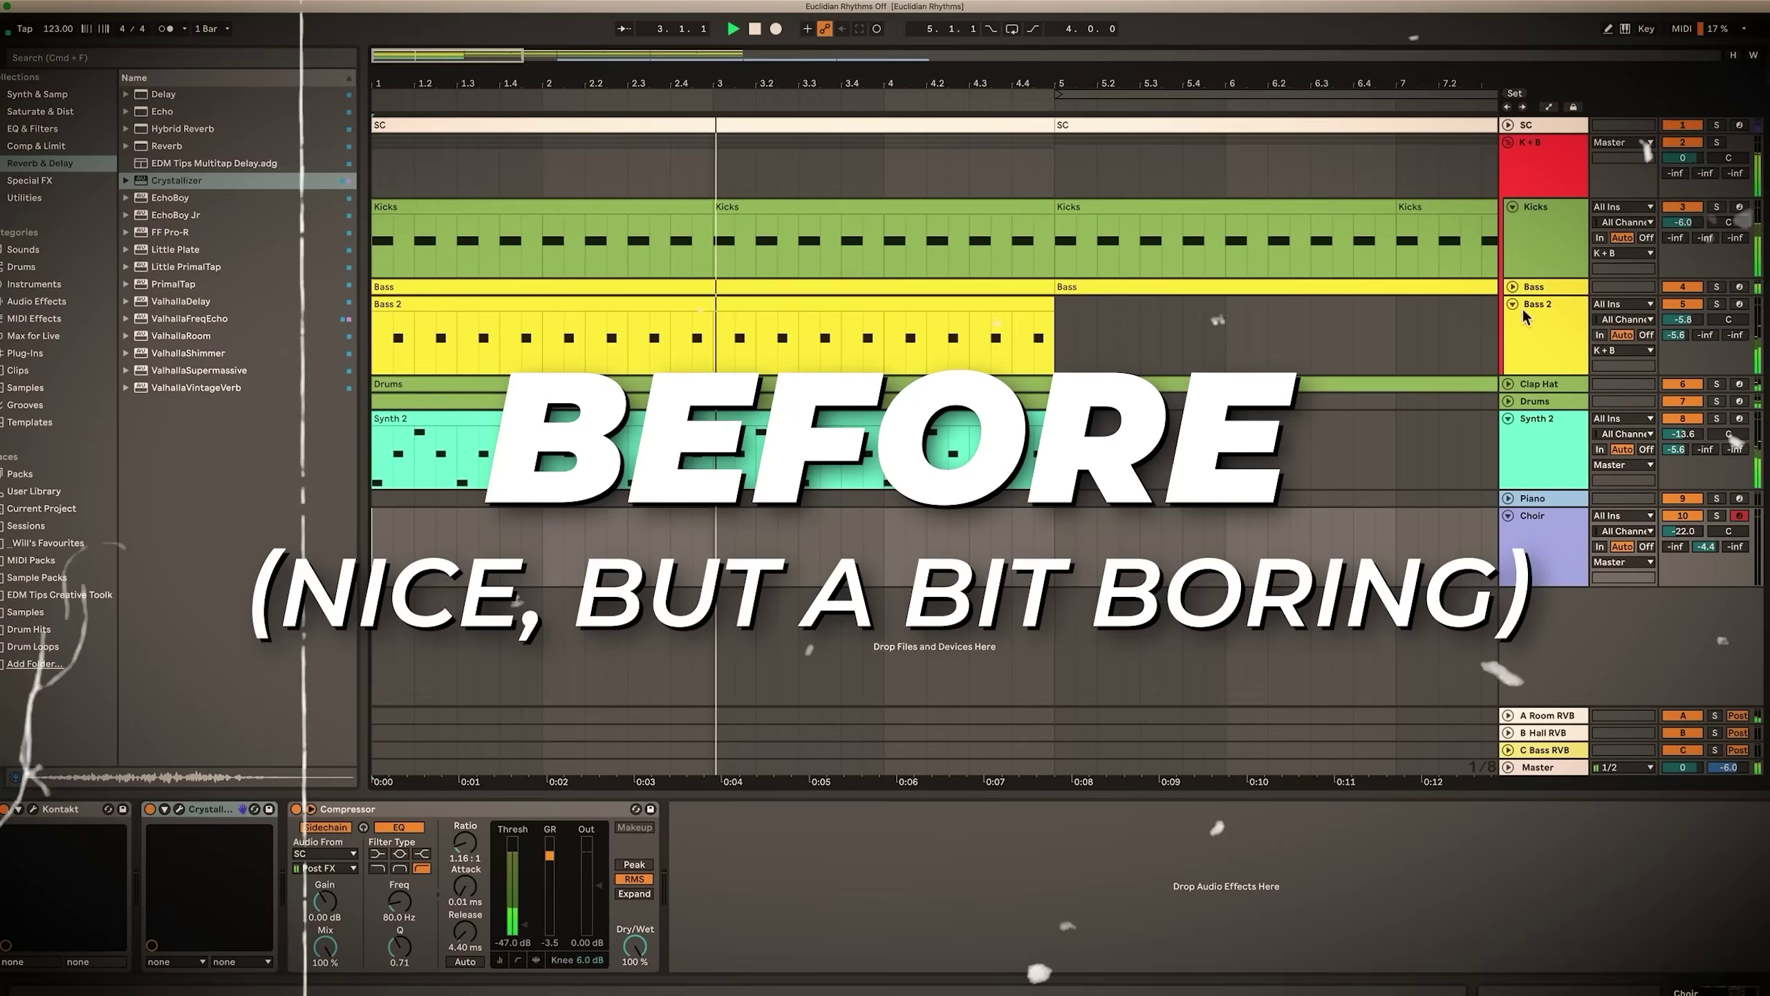
- Select the Bass track to show its device chain in Detail View
{"action": "left_click", "coordinate": [1527, 286]}
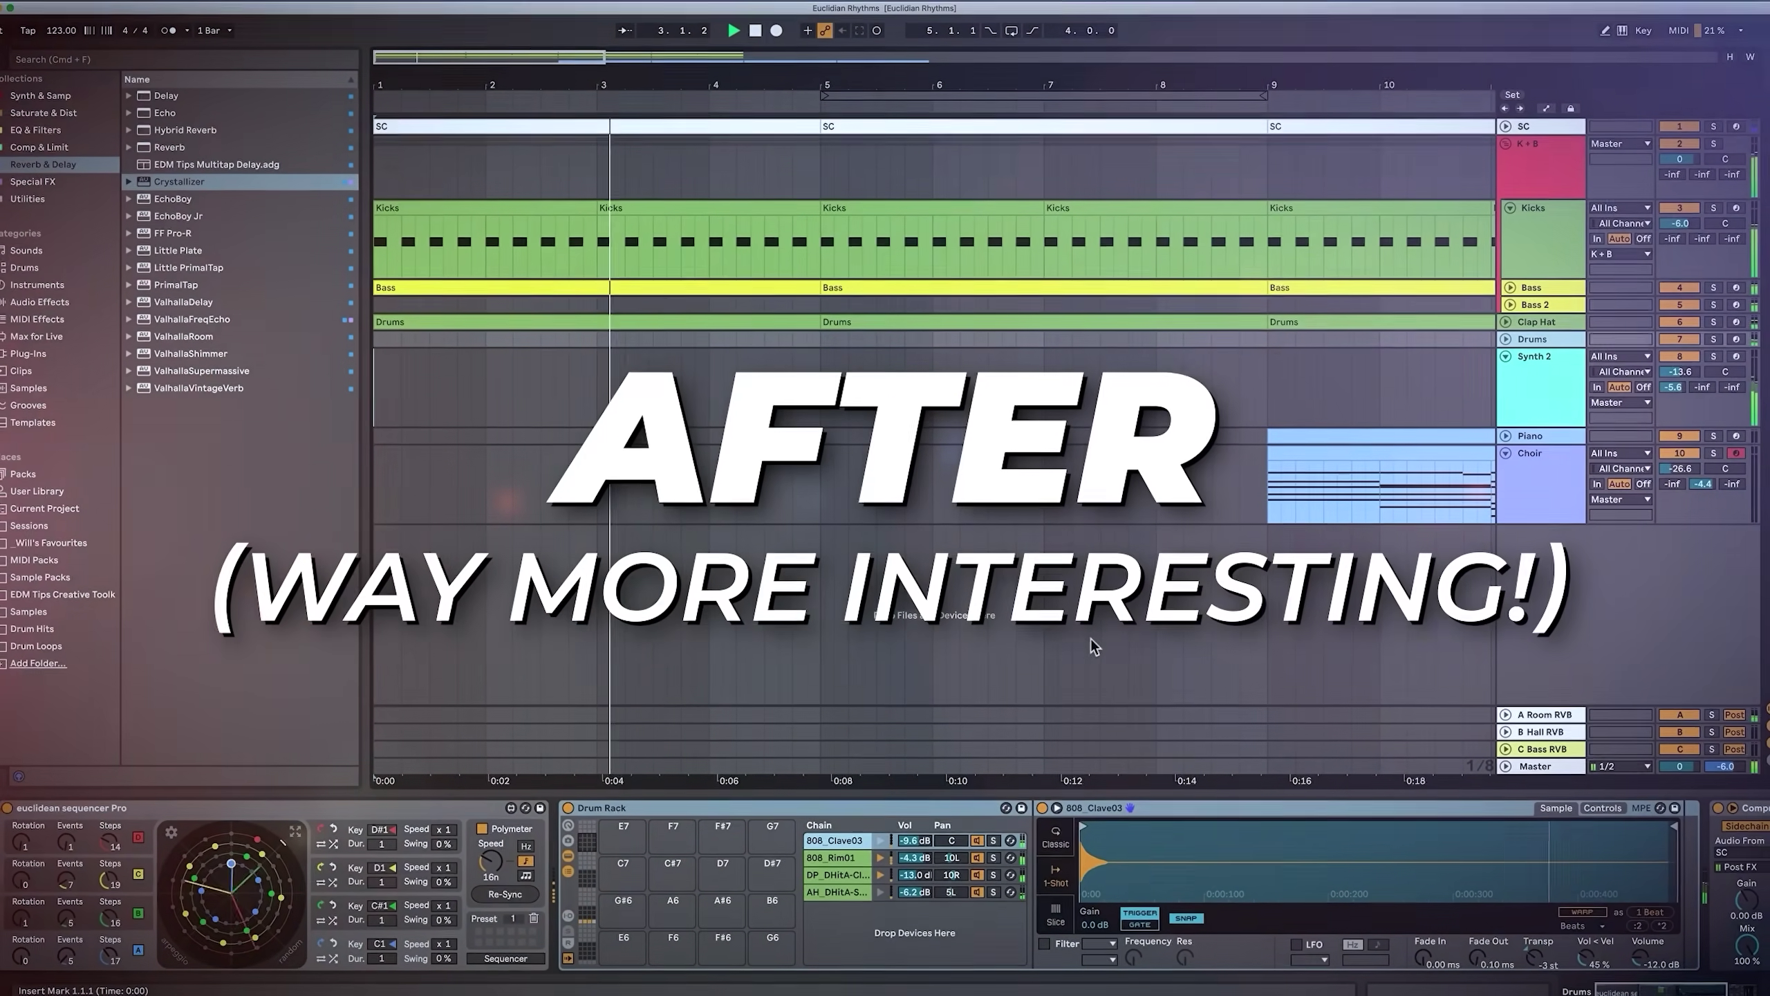
- Select Synth 2 to show Euclidean Sequencer Pro, Serum, Compressor and reverb
{"action": "left_click", "coordinate": [1526, 387]}
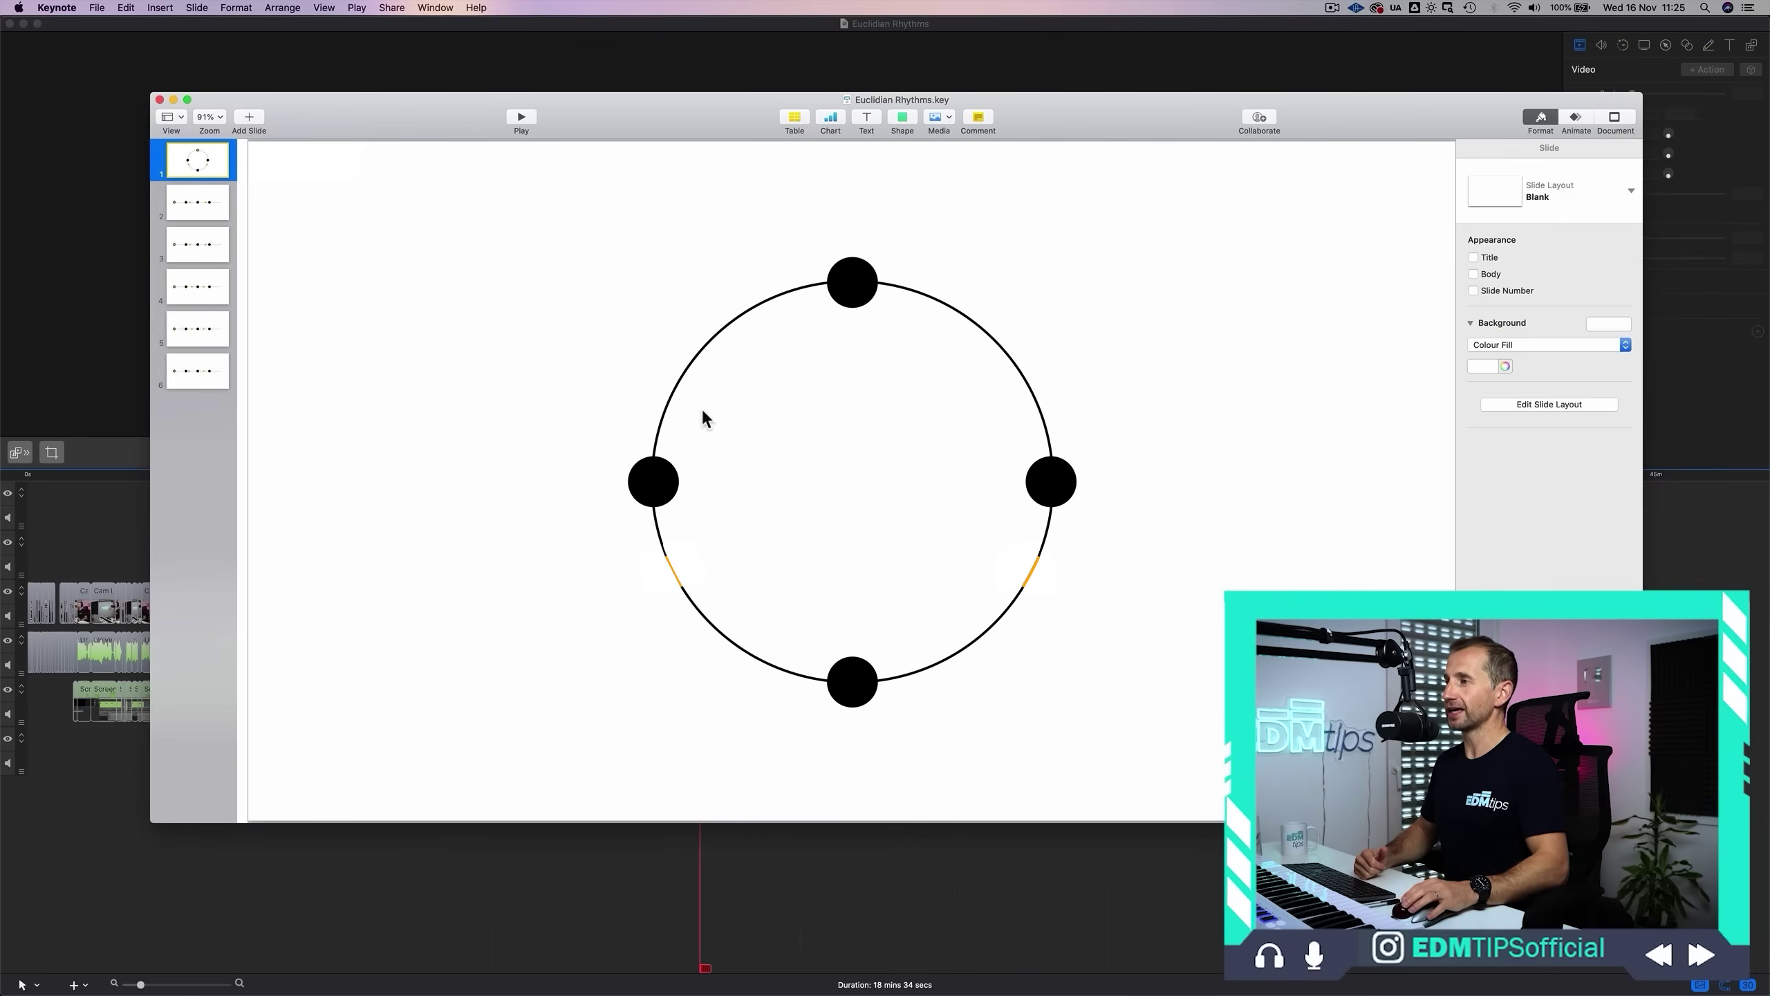
- Delete the cover shape over the top dot to reveal the orange clap dots
{"action": "left_click", "coordinate": [852, 282]}
{"action": "key", "text": "BackSpace"}
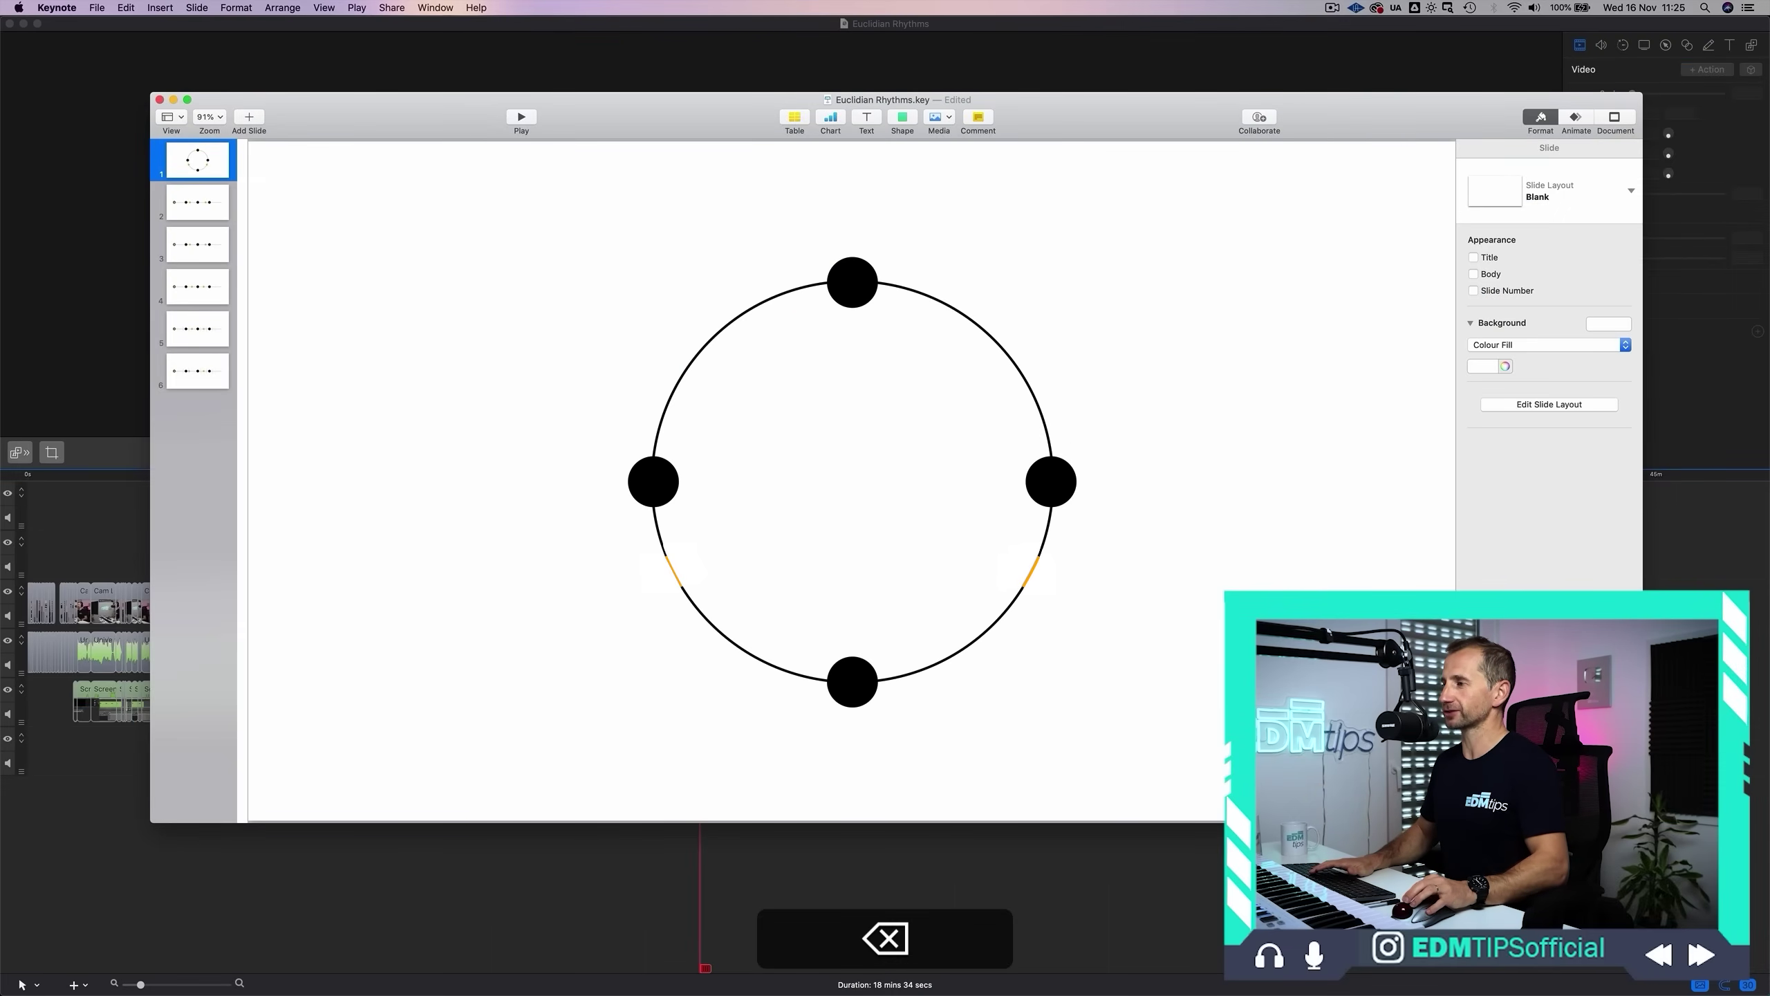
{"action": "left_click", "coordinate": [673, 577]}
{"action": "left_click", "coordinate": [542, 355]}
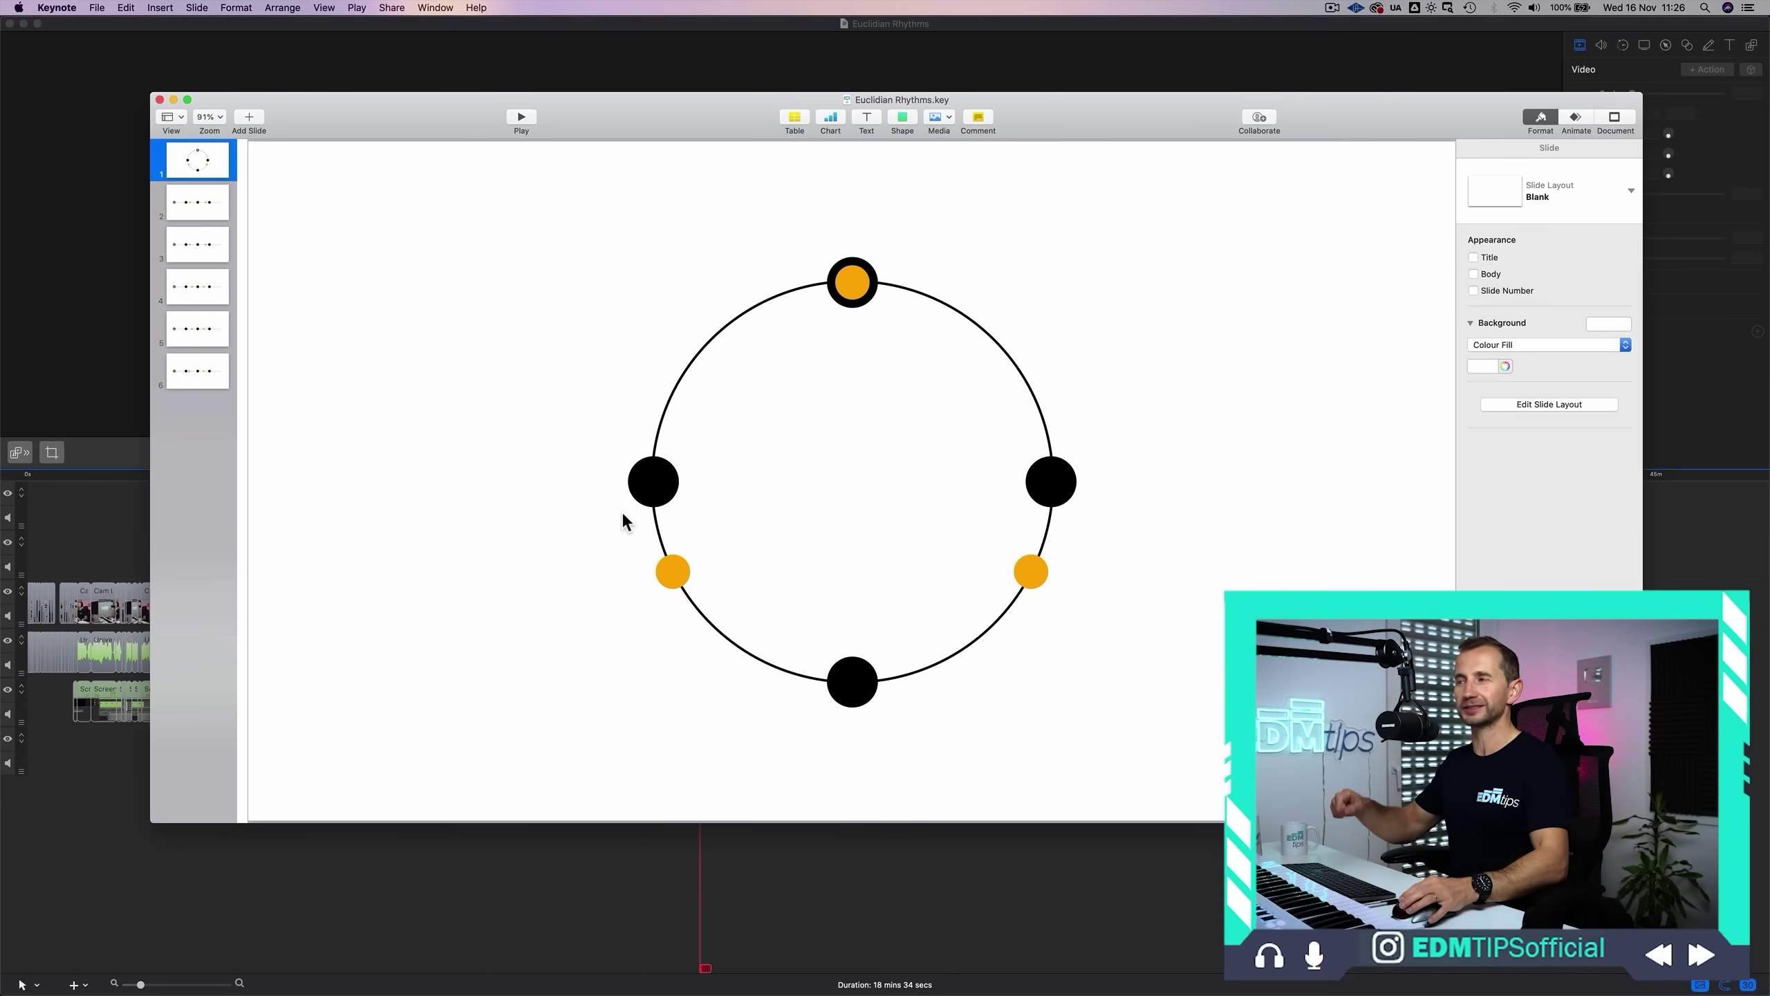
- On slide 2, delete the orange clap dots, then undo to restore them
{"action": "left_click", "coordinate": [188, 213]}
{"action": "left_click", "coordinate": [1011, 481]}
{"action": "key", "text": "BackSpace"}
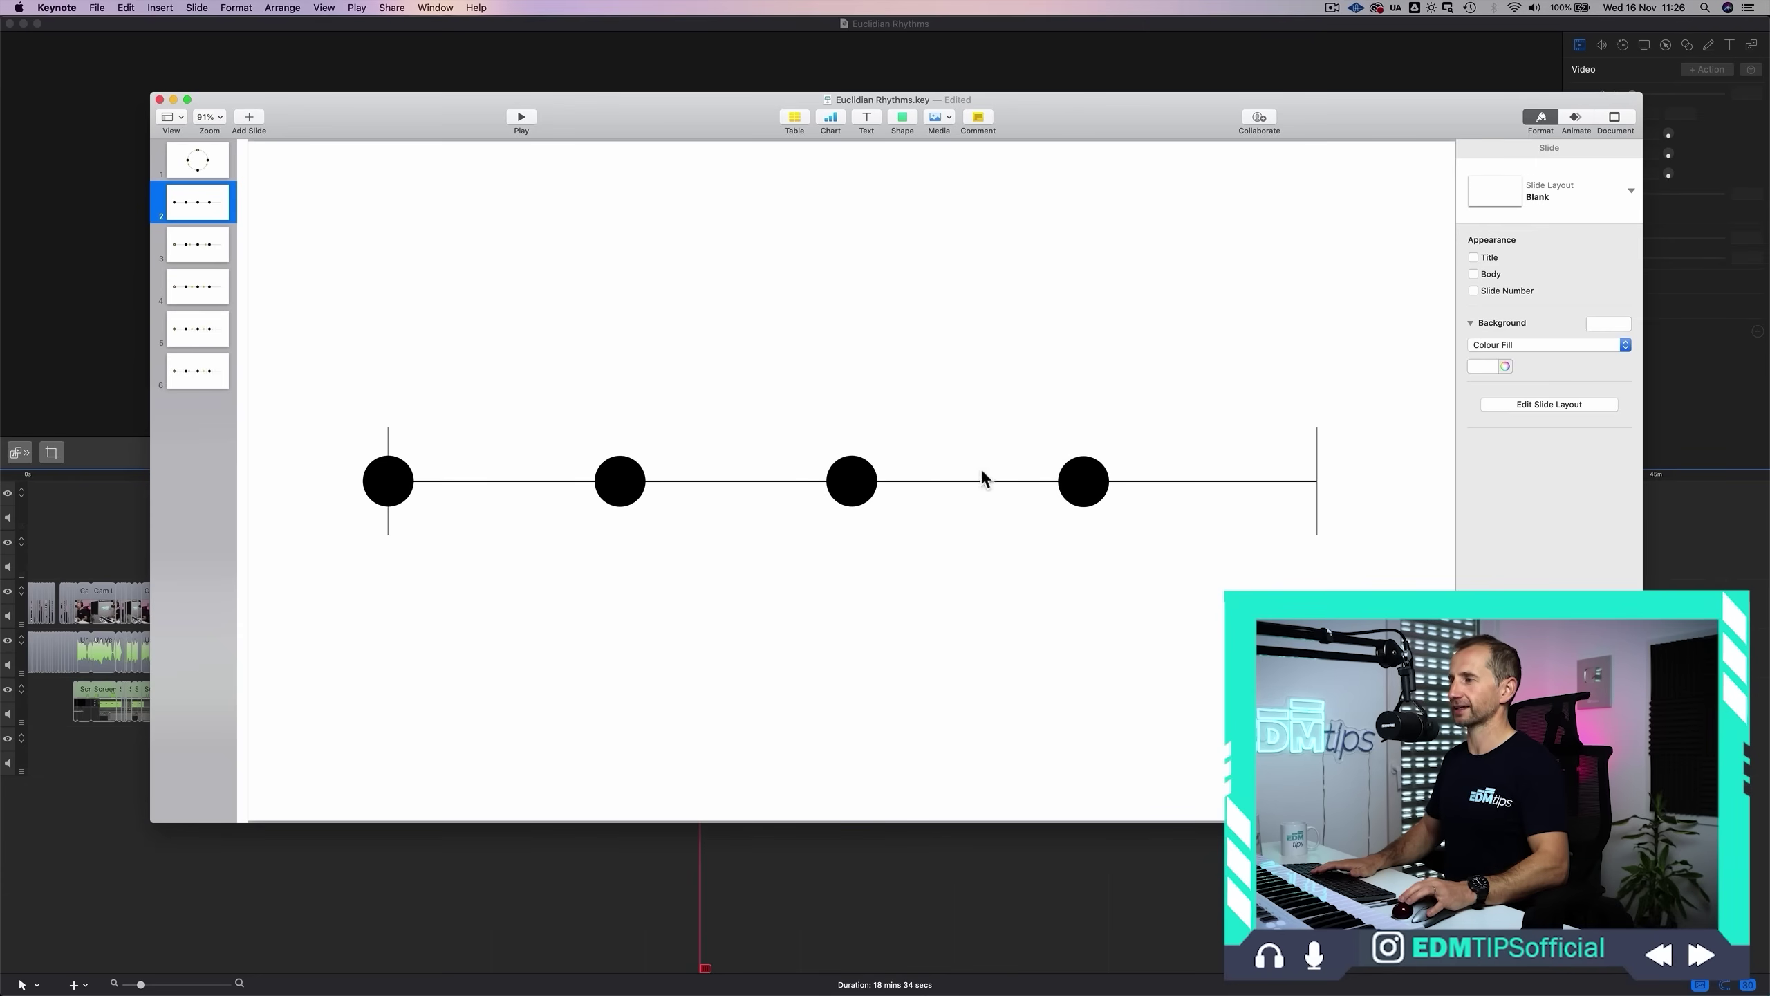
{"action": "key", "text": "super+z"}
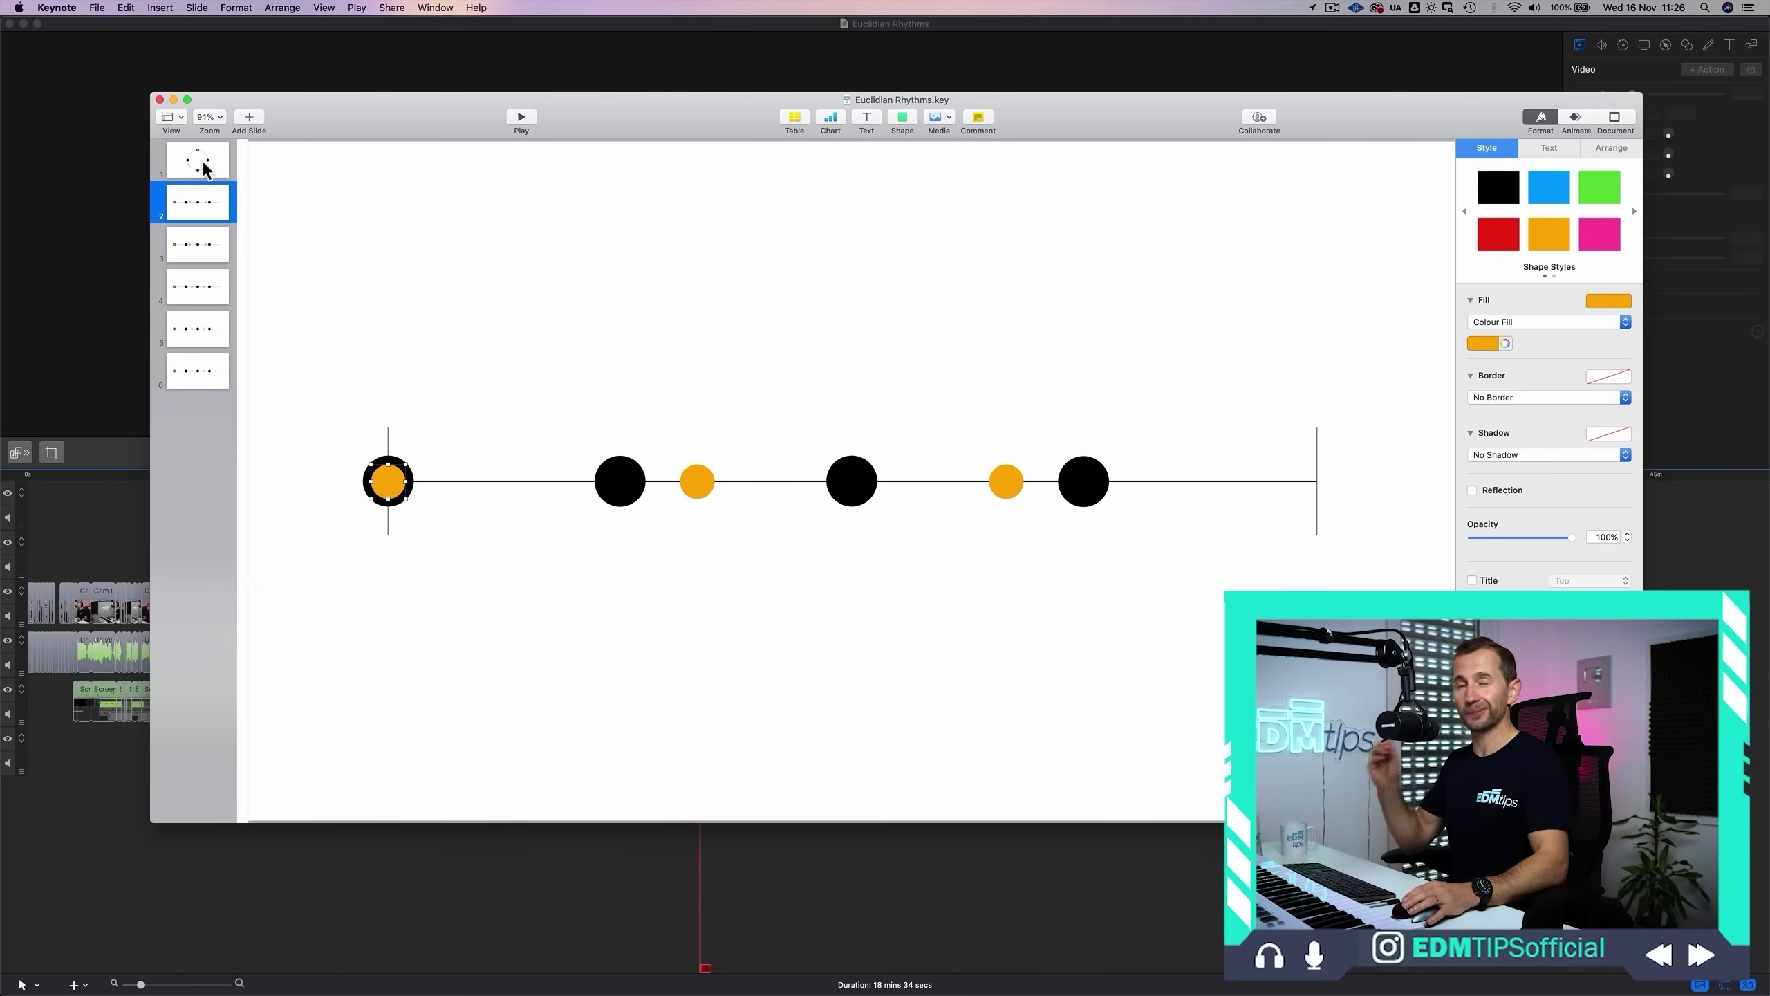
- Check slide 3's two orange dots, then move on to slide 4
{"action": "key", "text": "Down"}
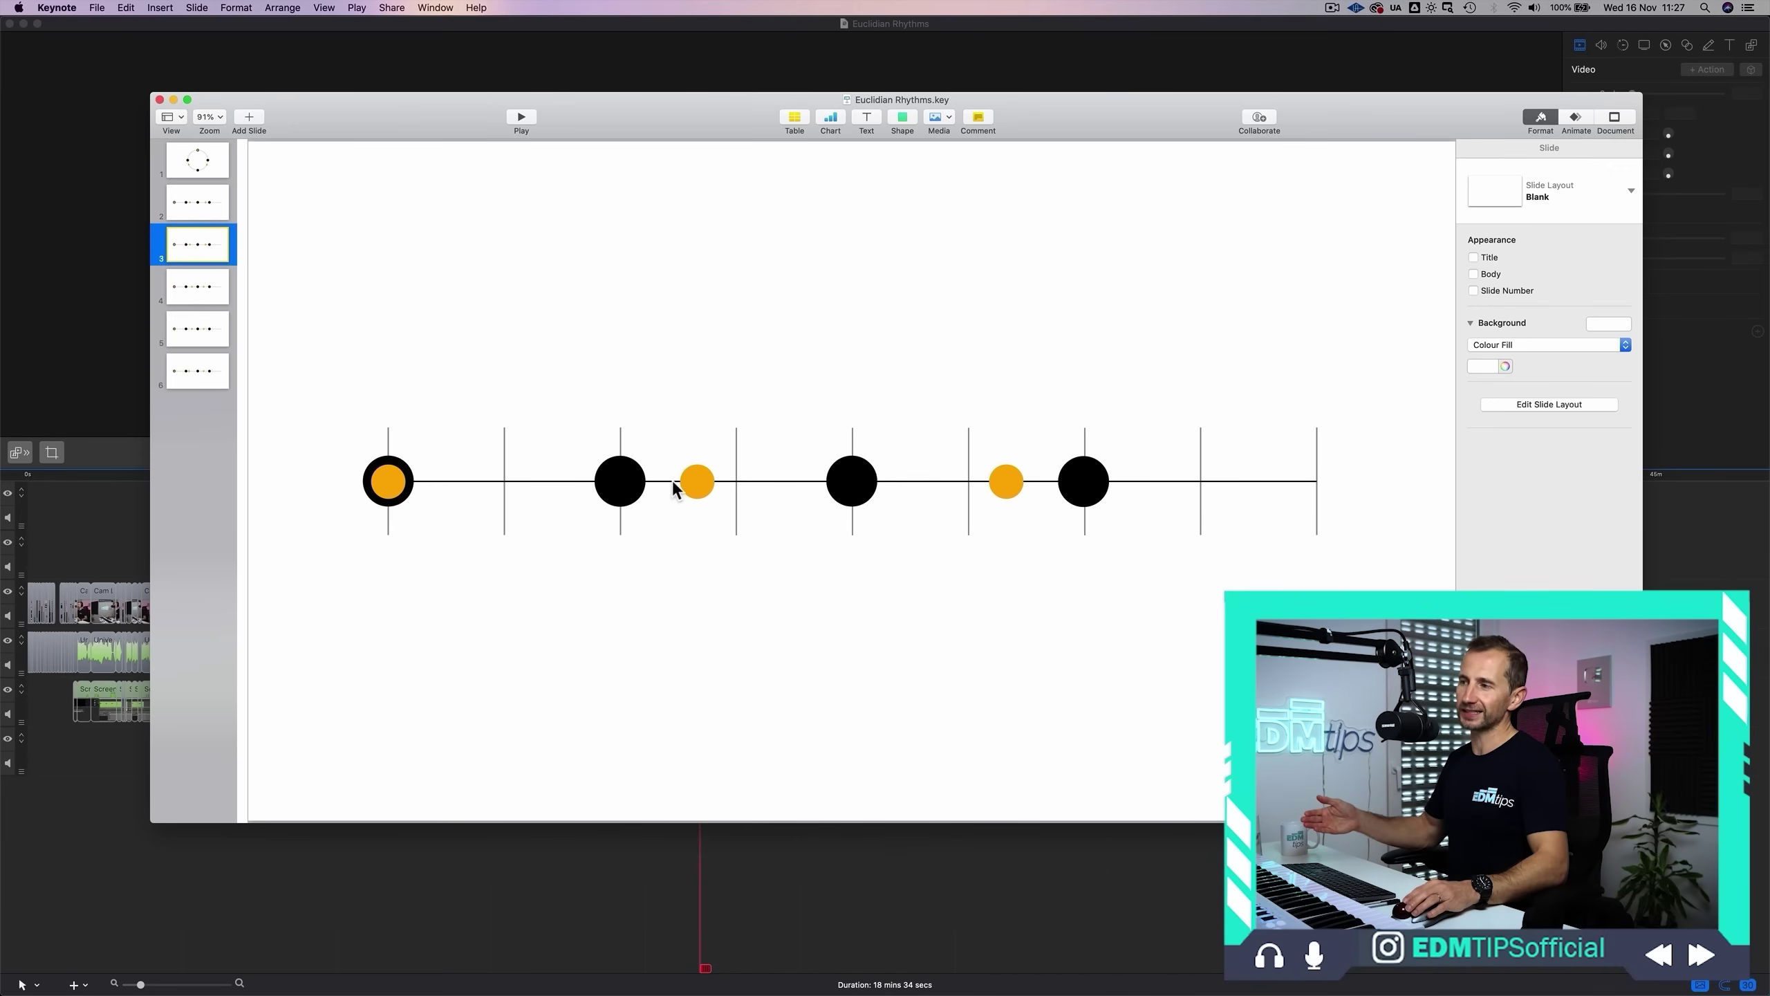
{"action": "left_click", "coordinate": [695, 480]}
{"action": "left_click", "coordinate": [1004, 481]}
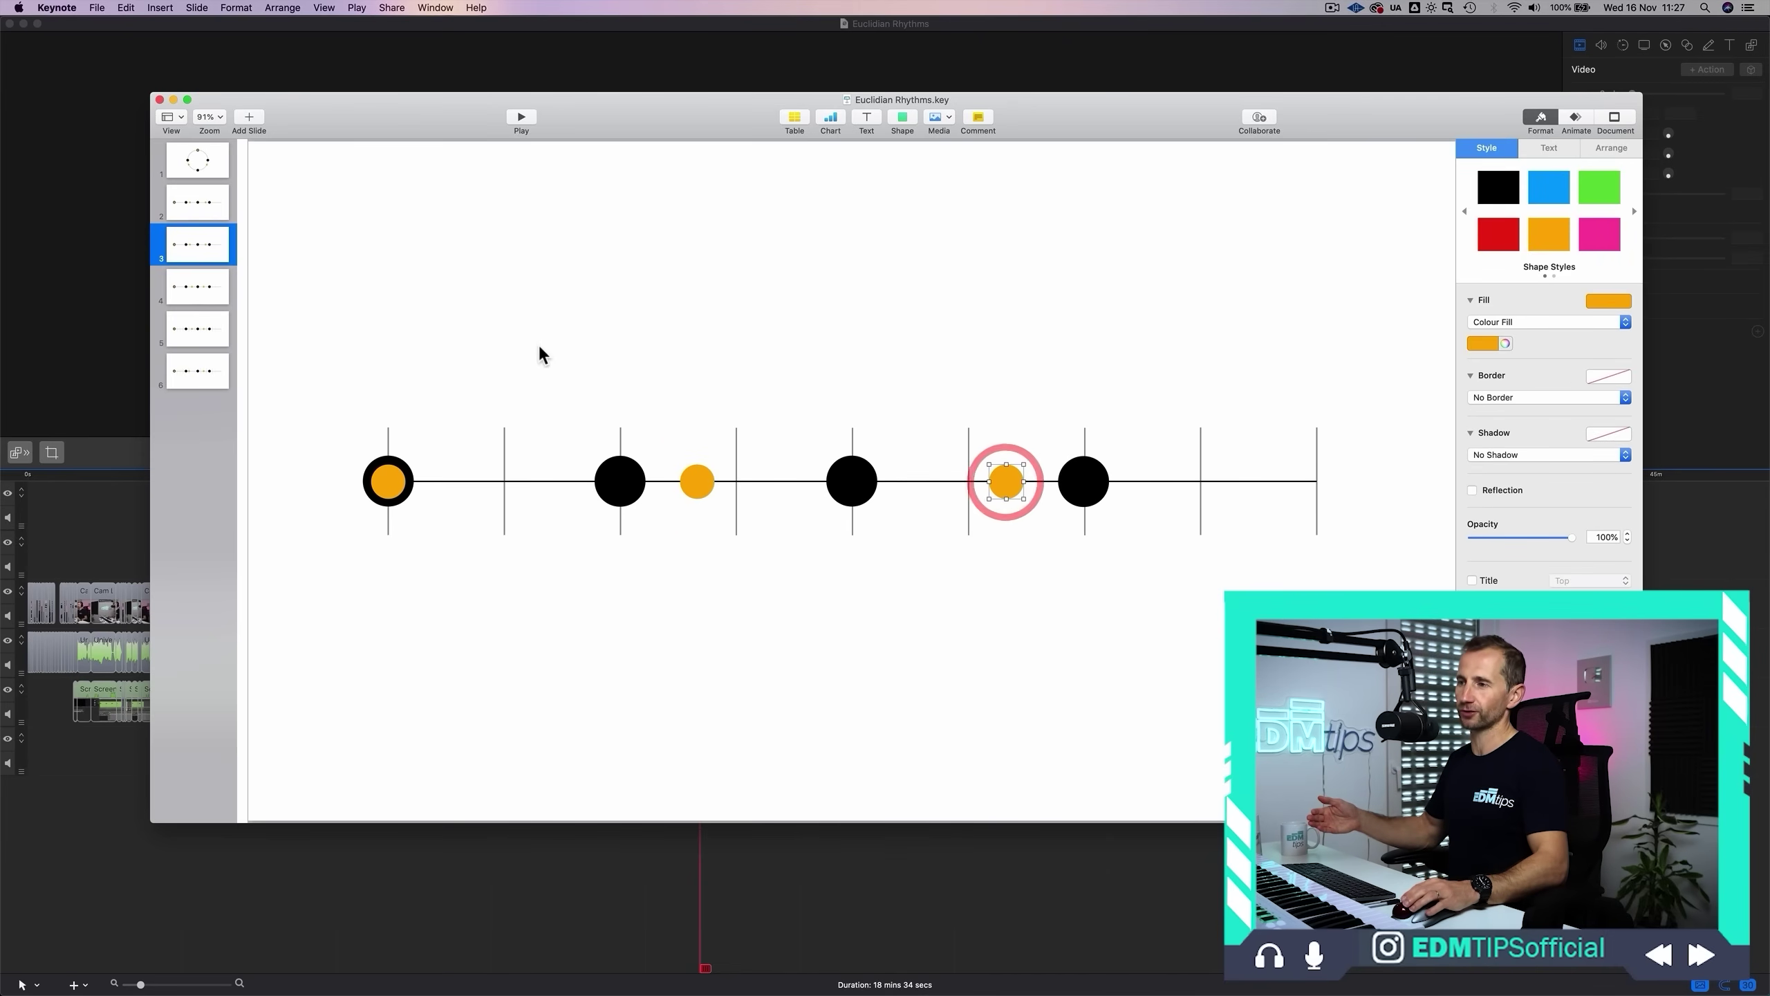
{"action": "left_click", "coordinate": [542, 356]}
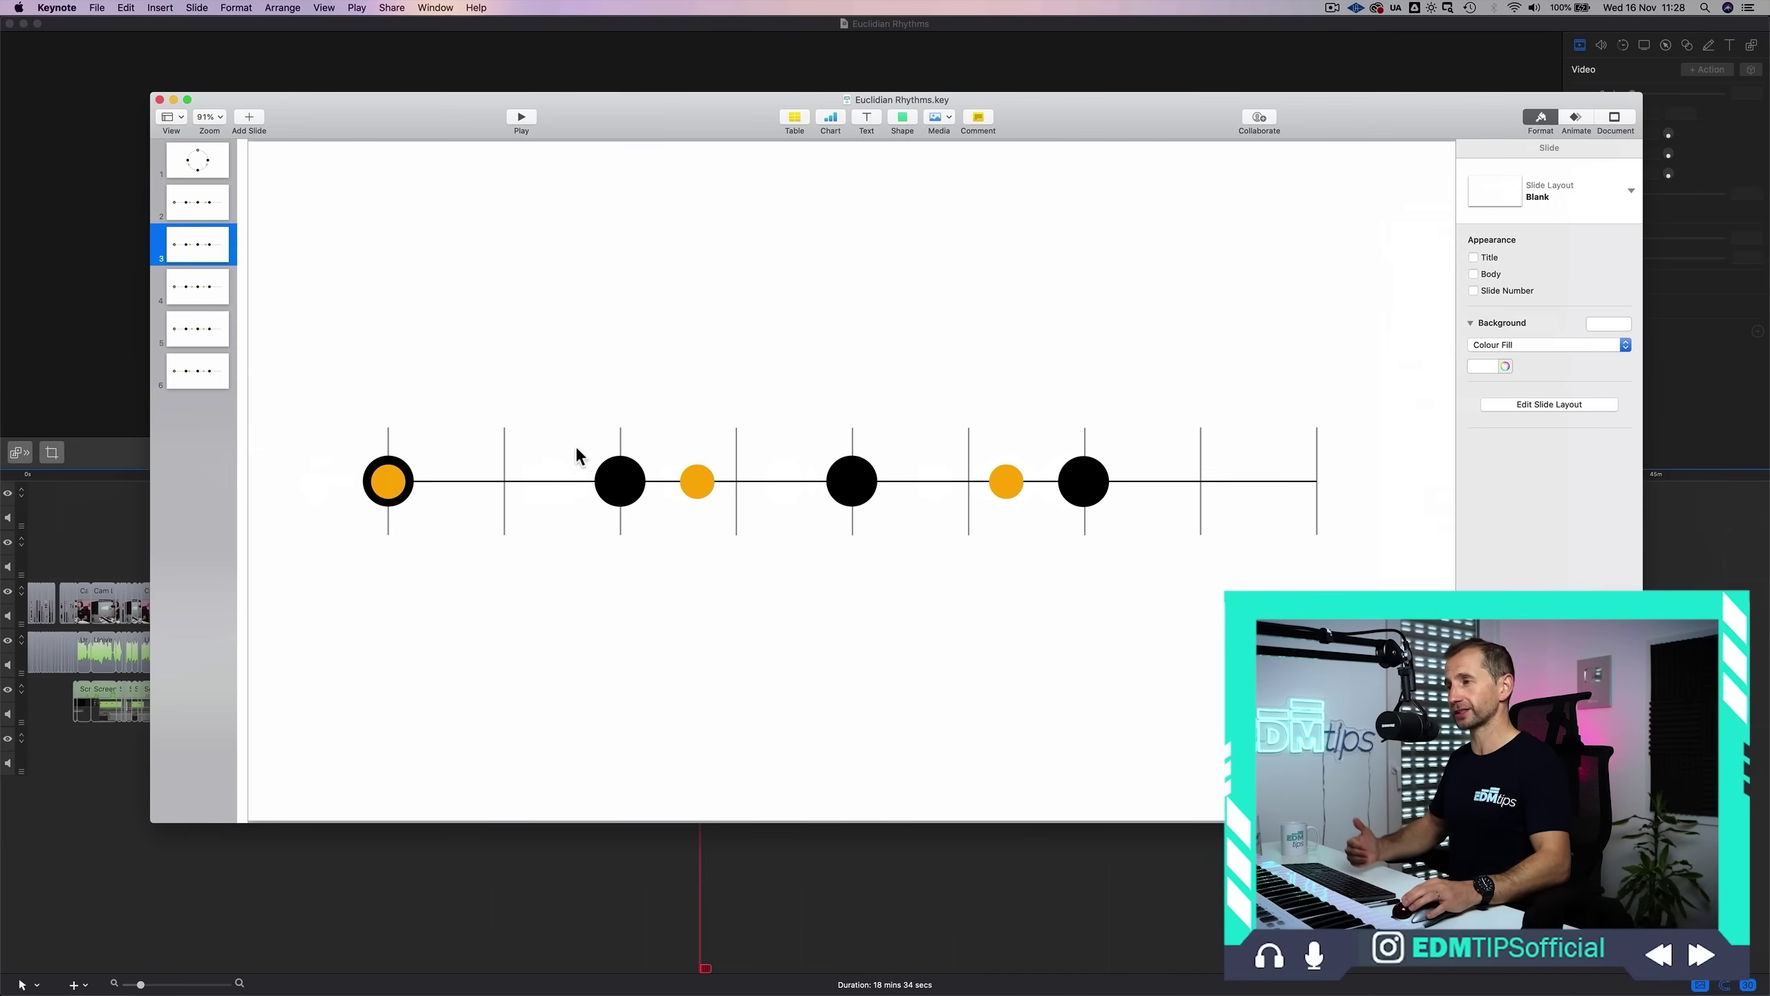
{"action": "left_click", "coordinate": [185, 302]}
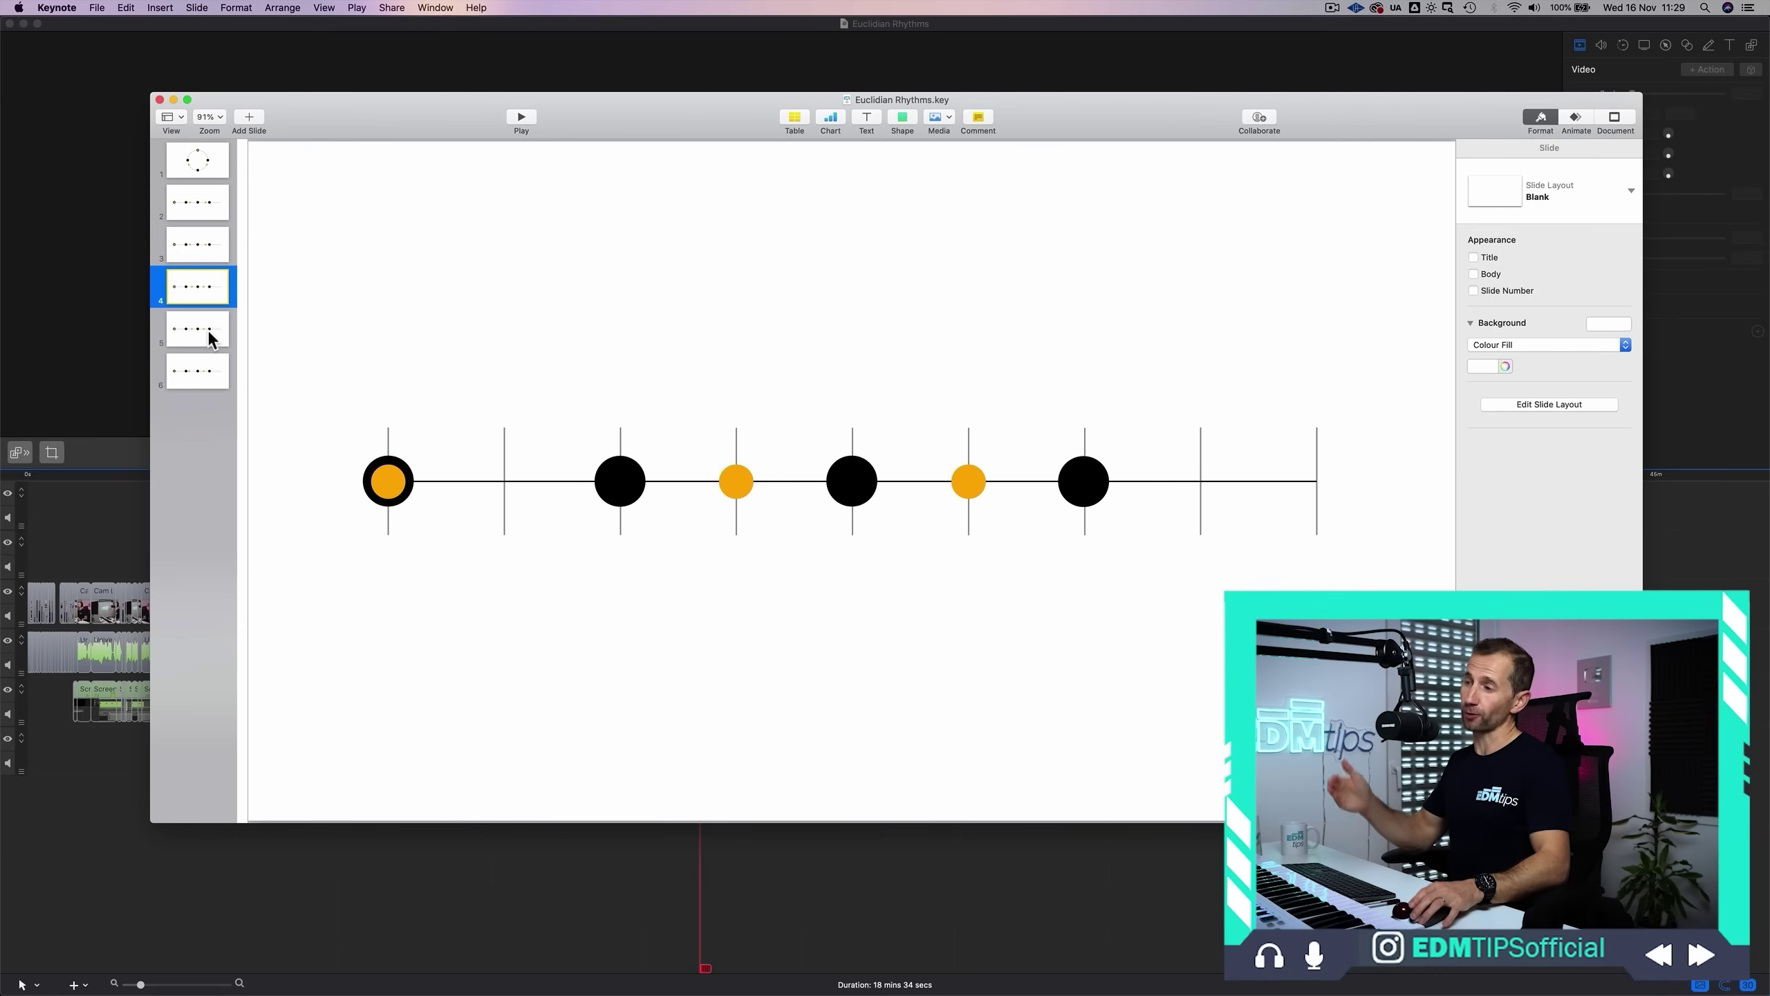
- Compare slides 5 and 6, showing the shifted orange dot under the 5 STEPS title
{"action": "left_click", "coordinate": [208, 329]}
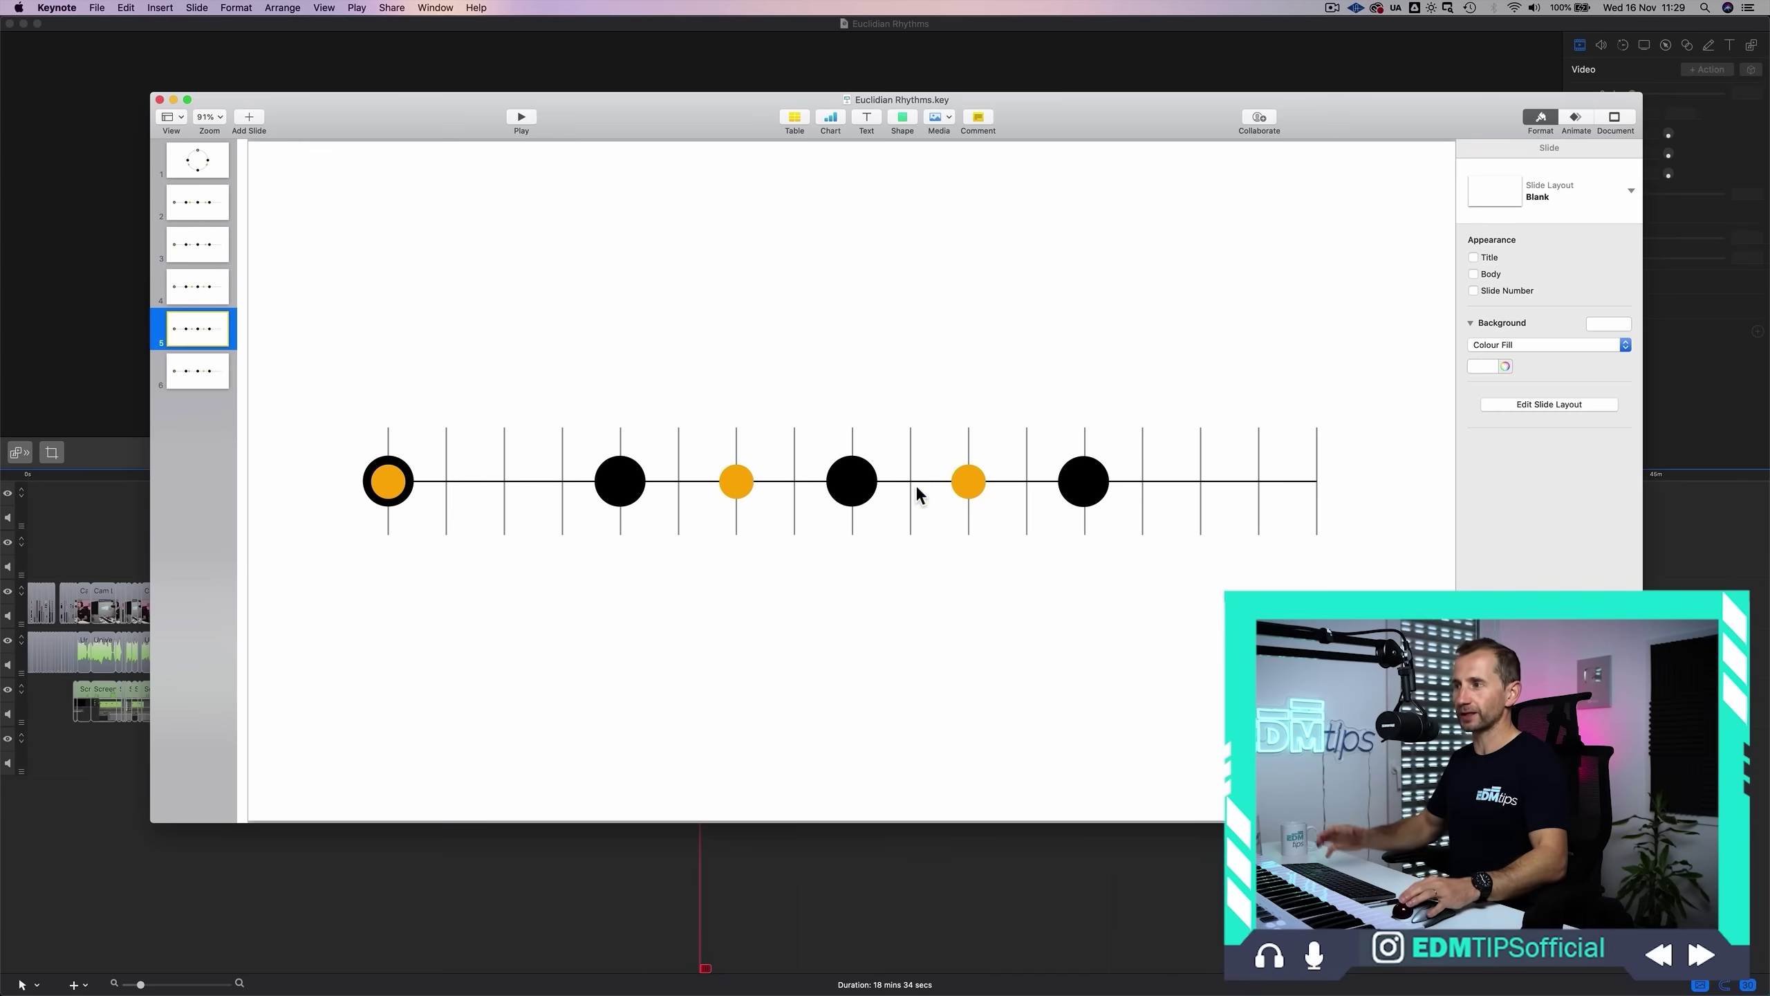
{"action": "left_click", "coordinate": [209, 367]}
{"action": "left_click", "coordinate": [200, 333]}
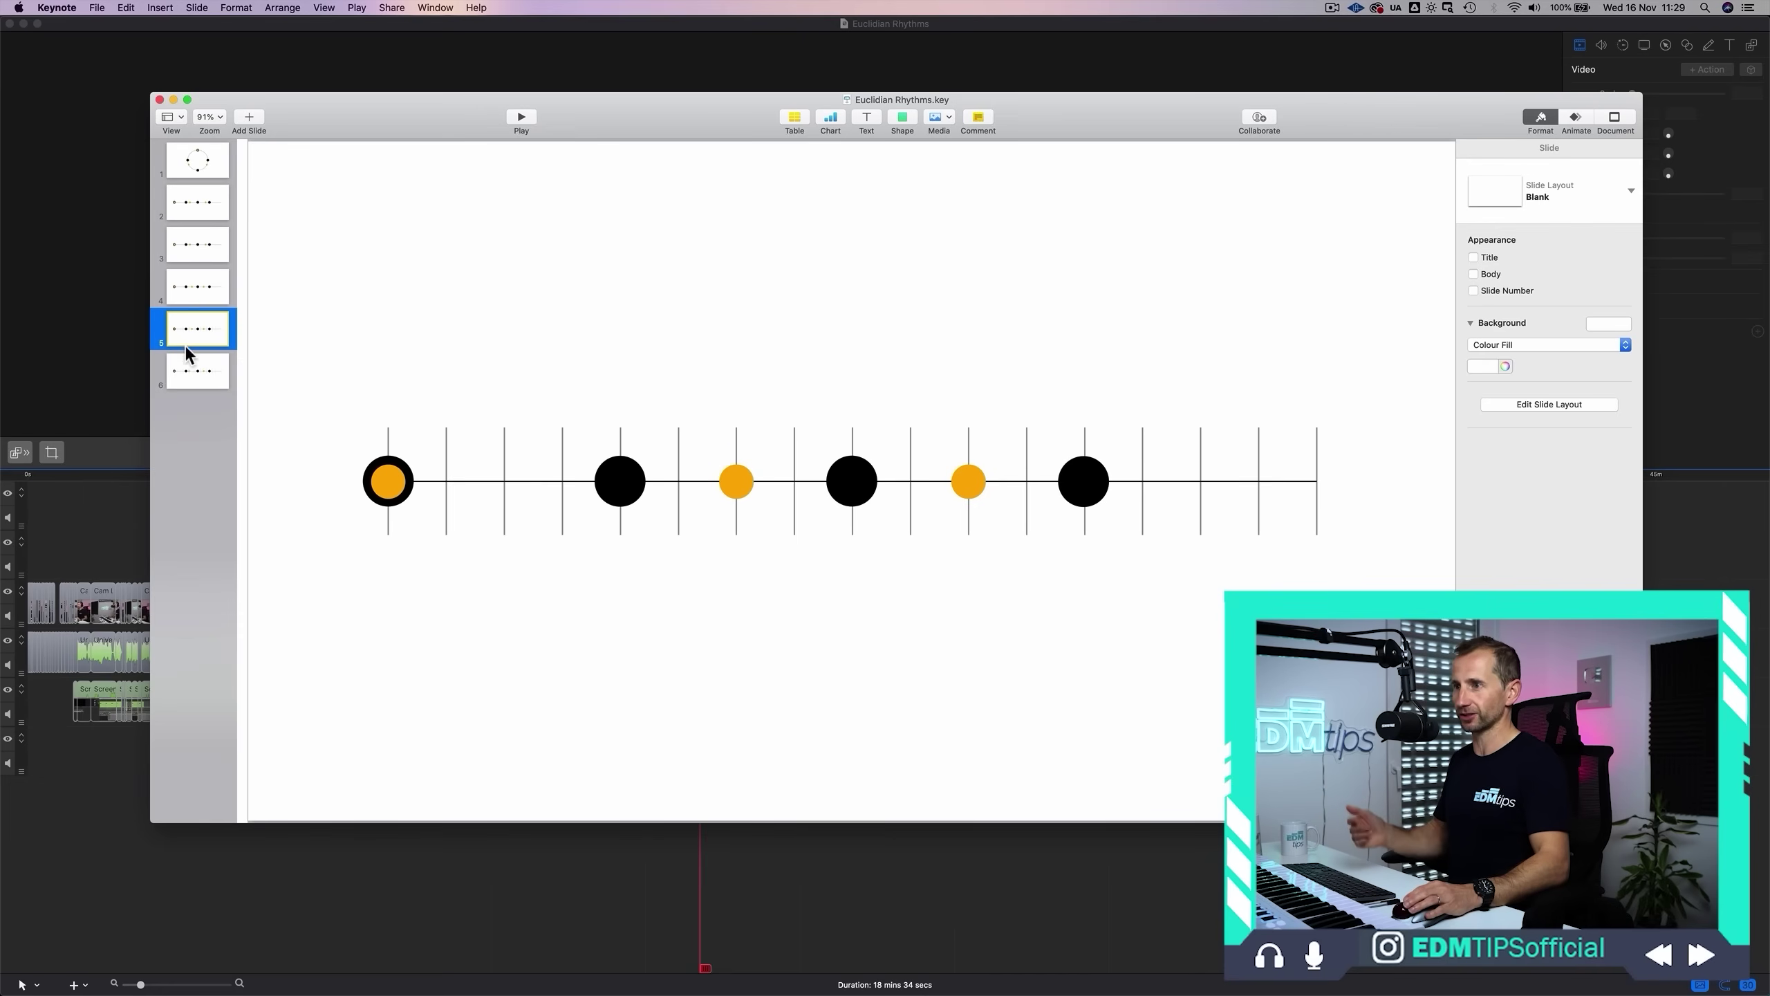
{"action": "left_click", "coordinate": [194, 375]}
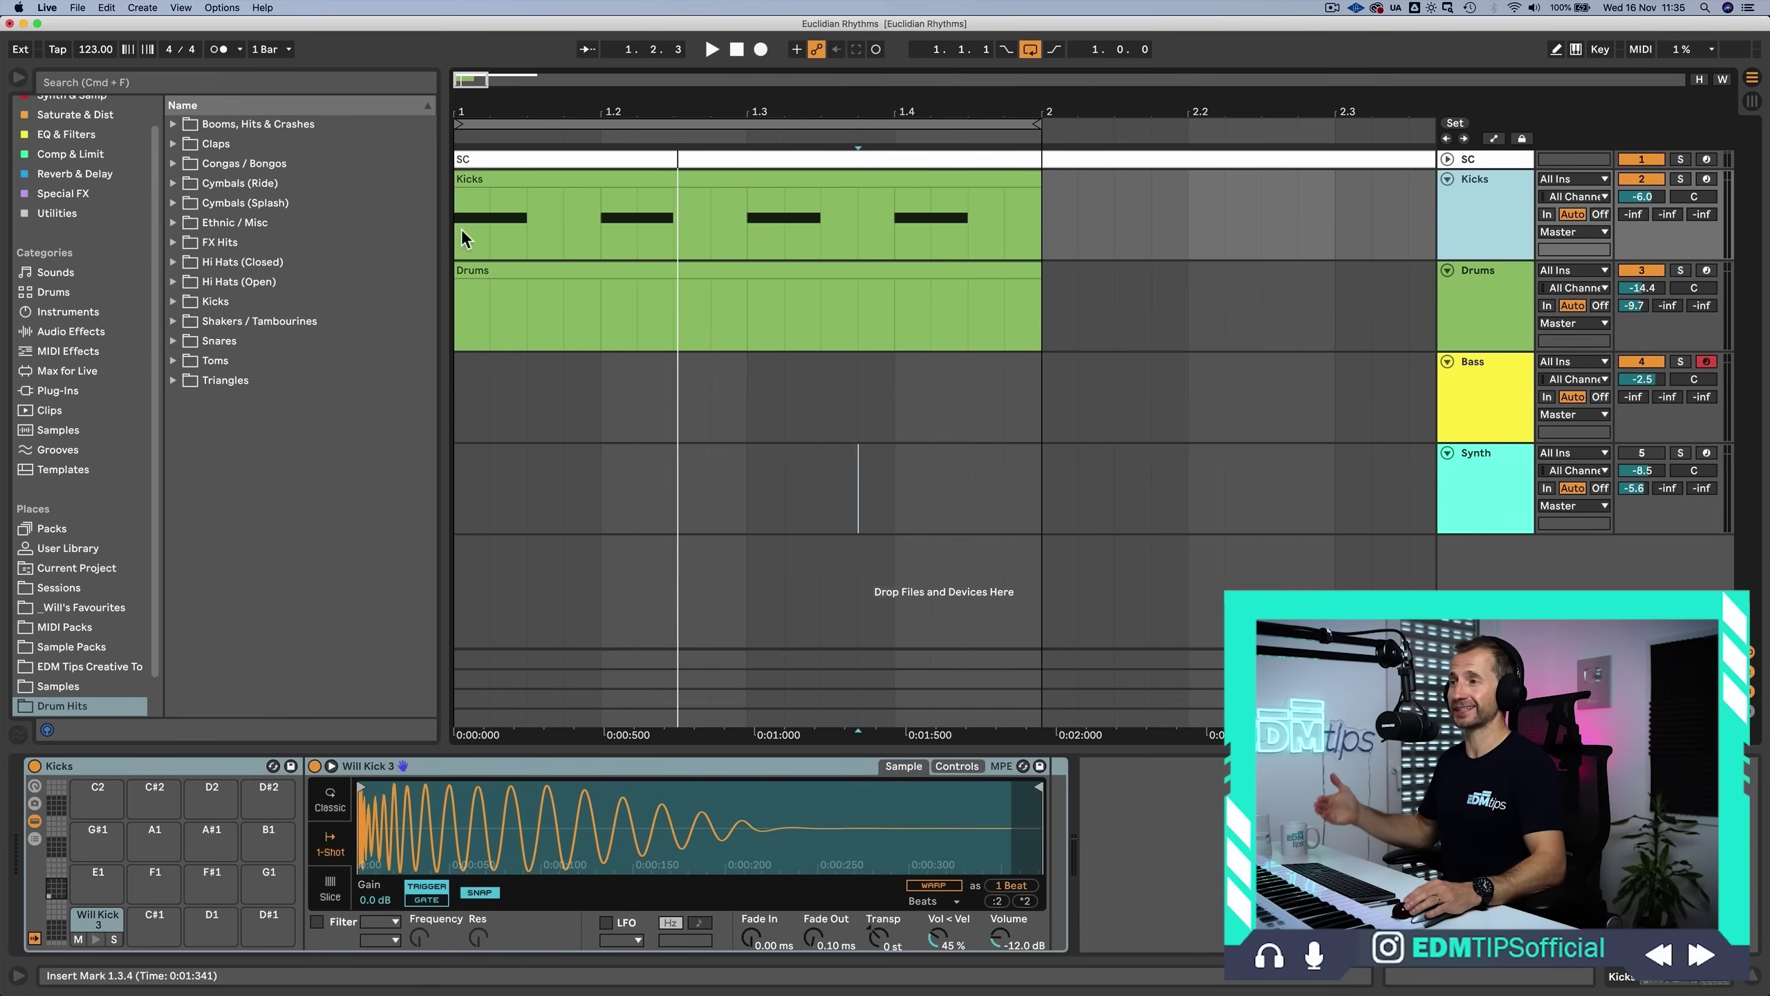
- Stop playback and show the Bass track's Euclidean Sequencer Pro
{"action": "left_click", "coordinate": [737, 50]}
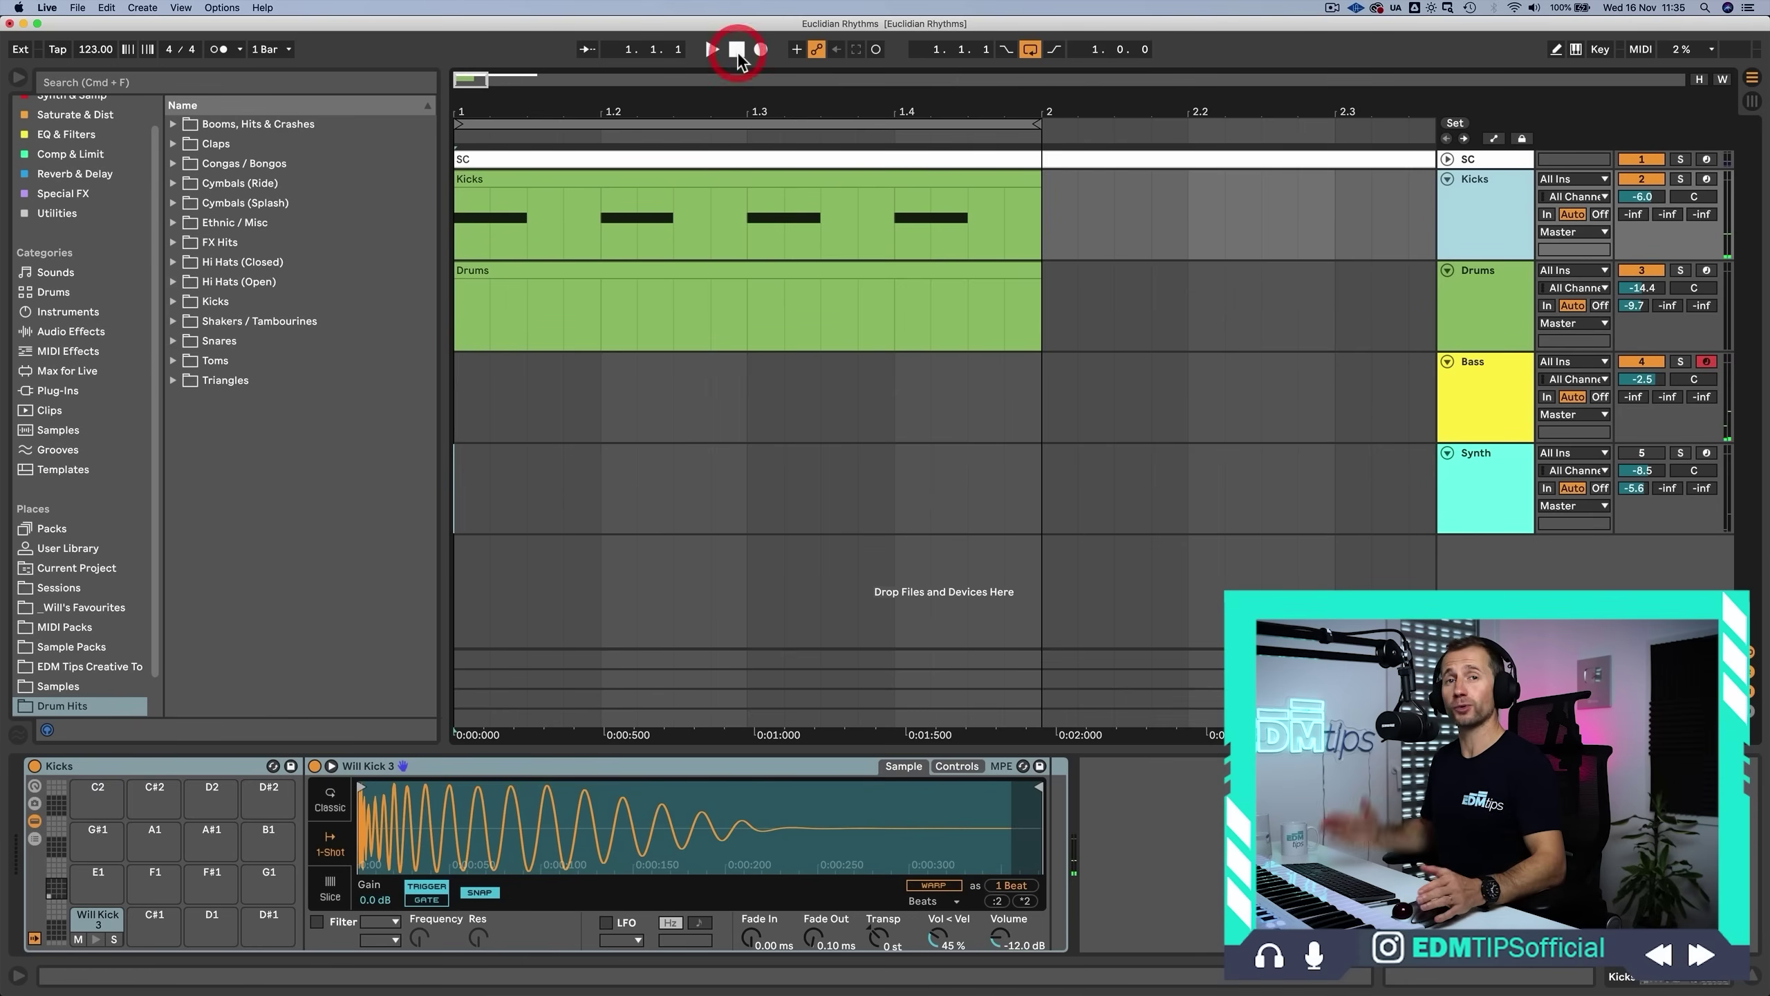
{"action": "left_click", "coordinate": [1493, 380]}
{"action": "left_click", "coordinate": [199, 764]}
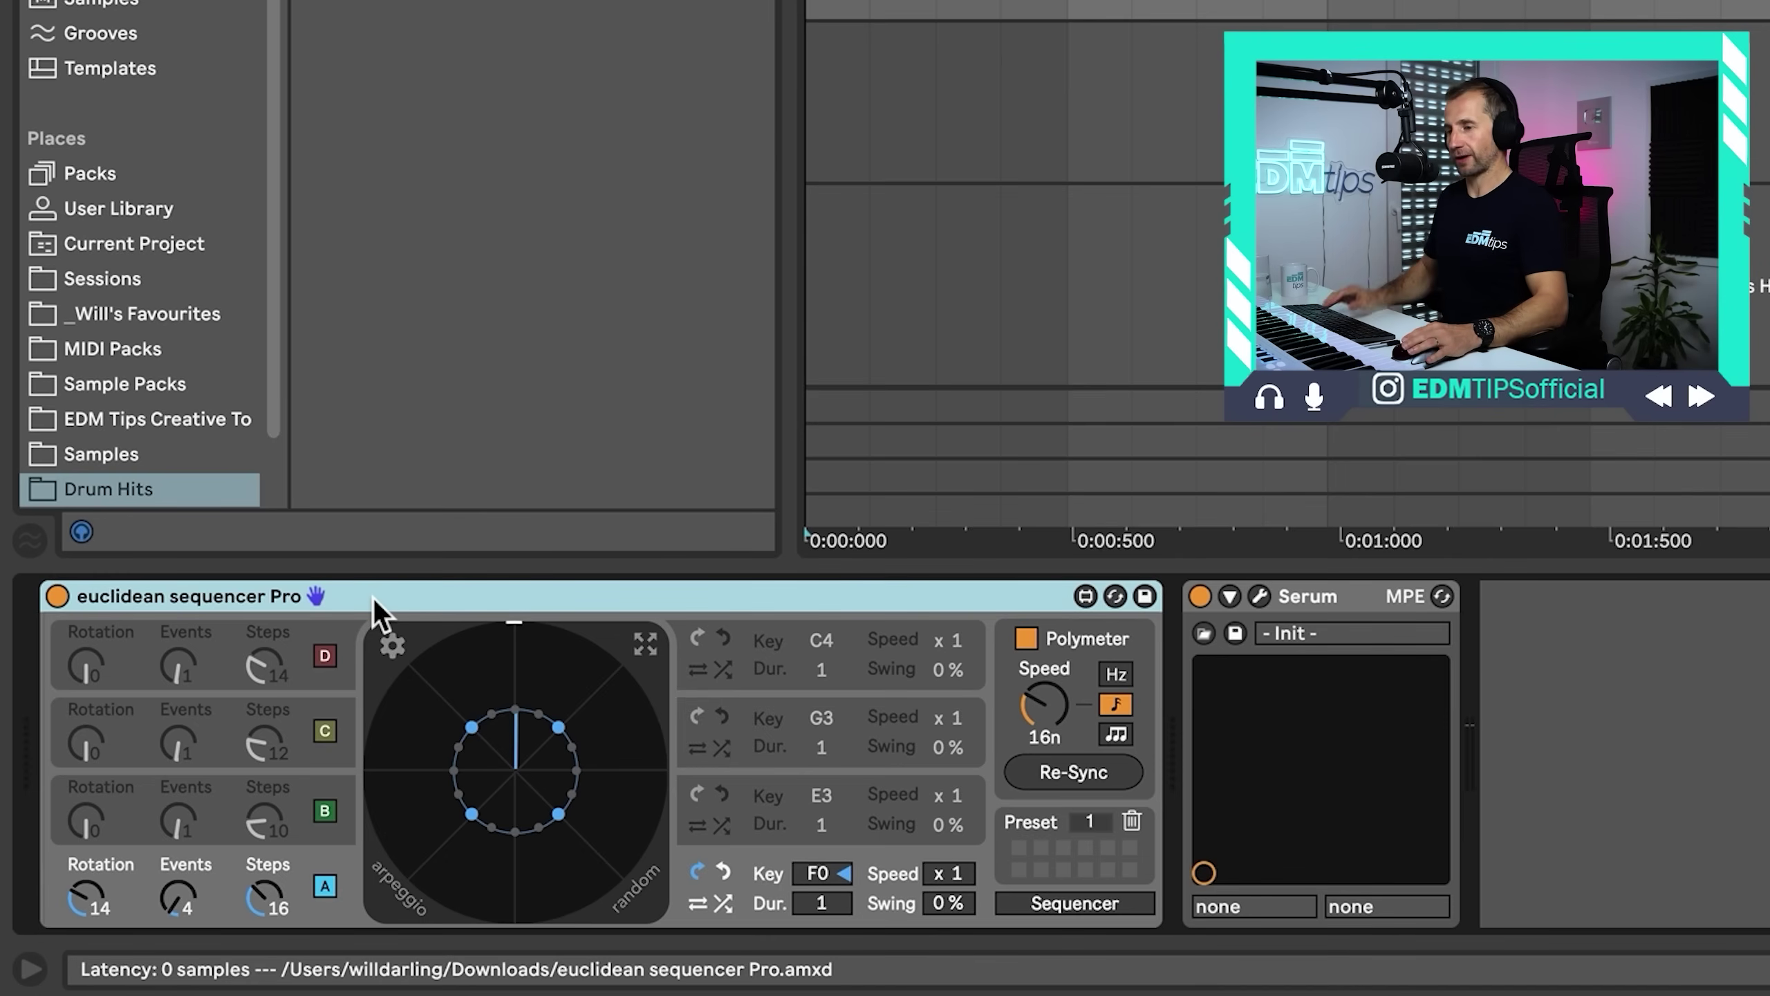
- Set row A to 4 events over 16 steps with rotation 0
{"action": "left_click_drag", "start_coordinate": [177, 894], "coordinate": [177, 872]}
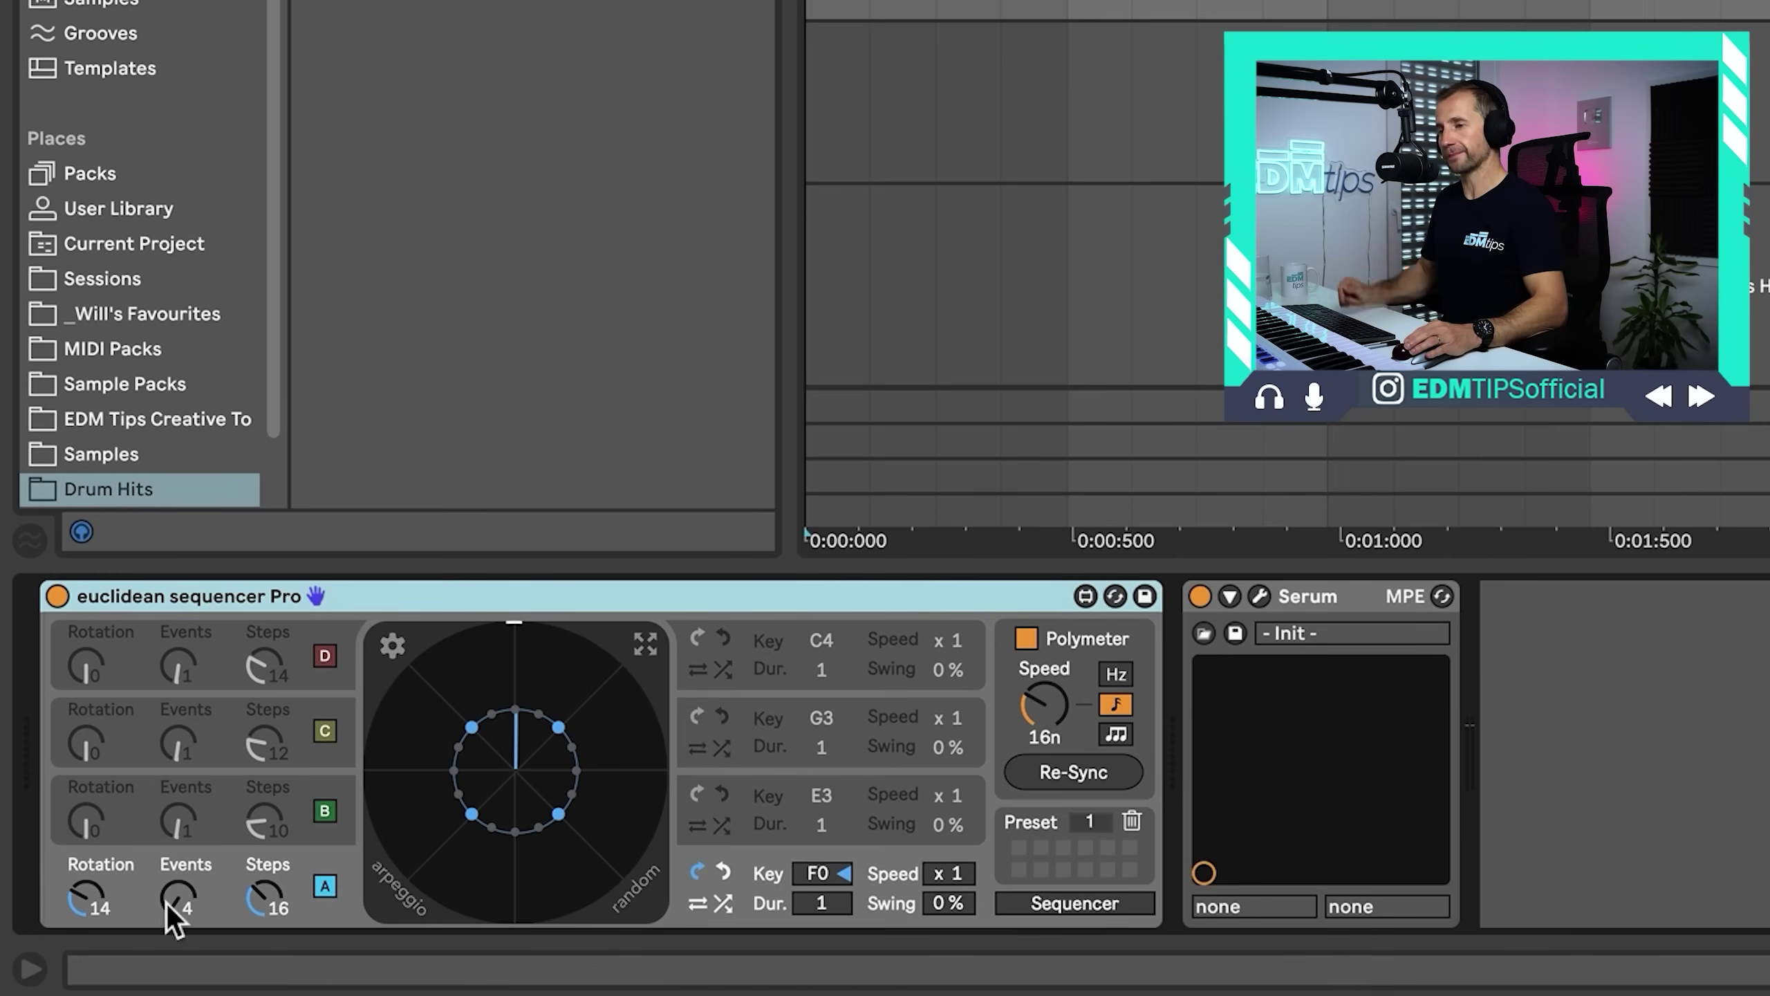
{"action": "left_click", "coordinate": [265, 899]}
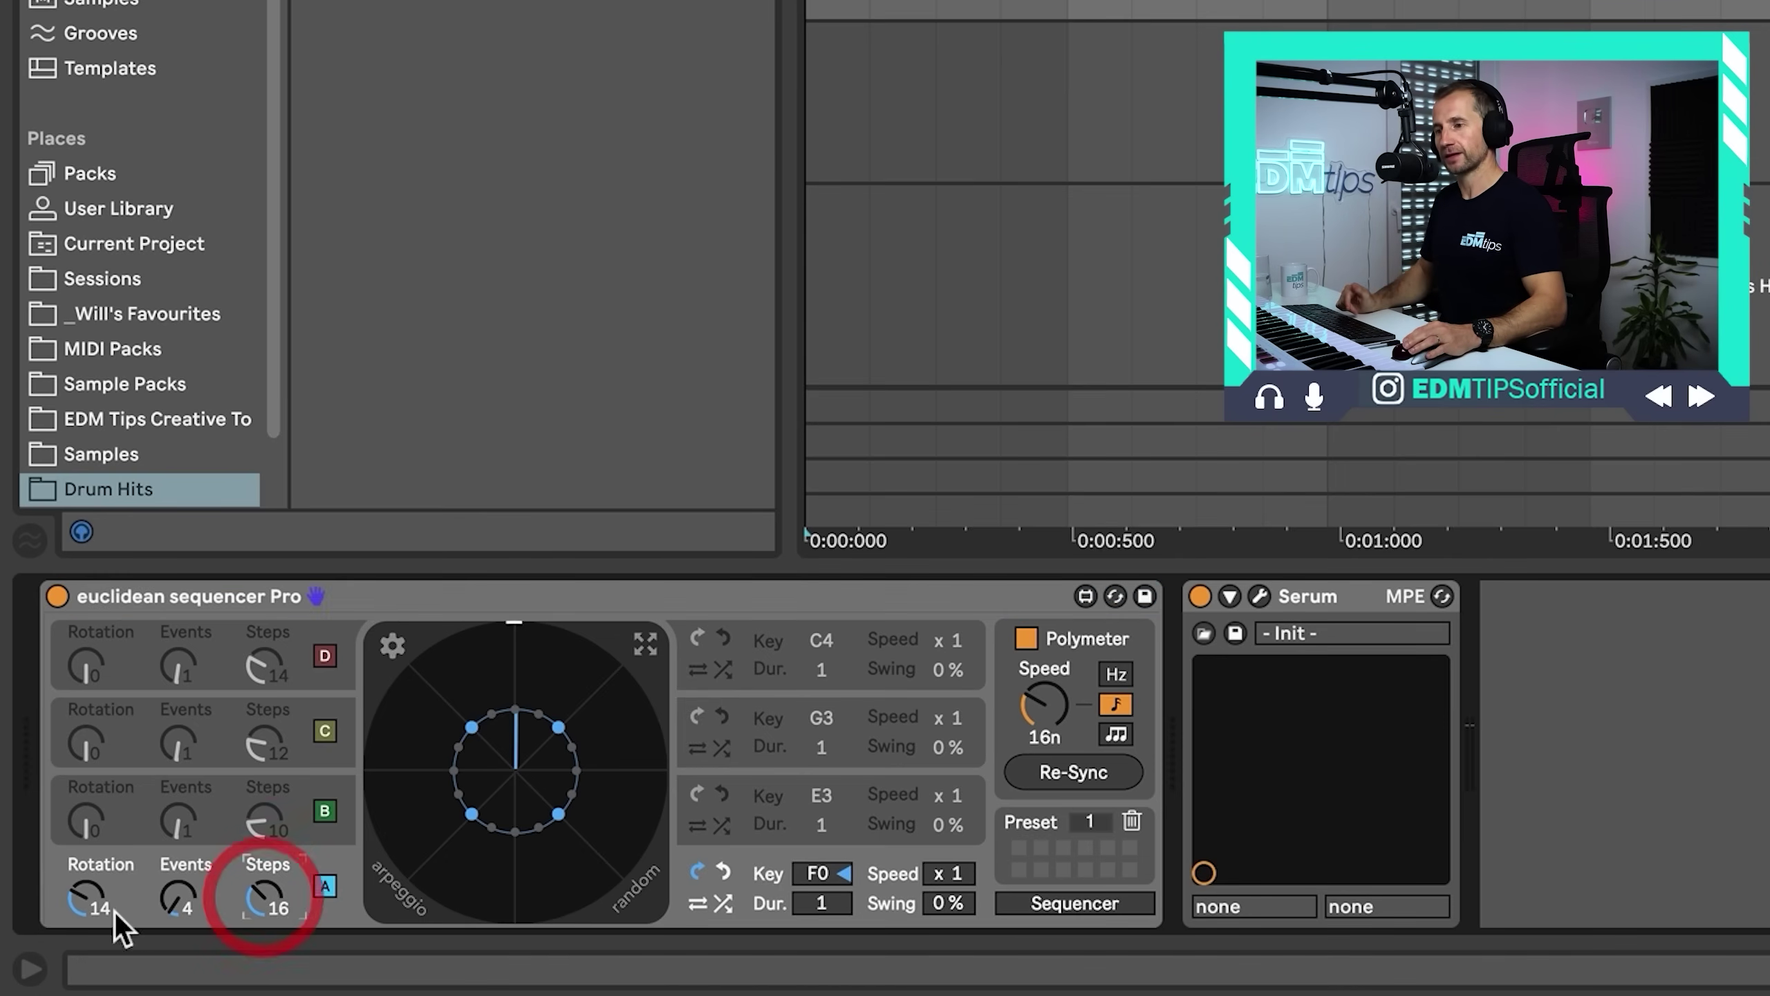
{"action": "left_click", "coordinate": [187, 897]}
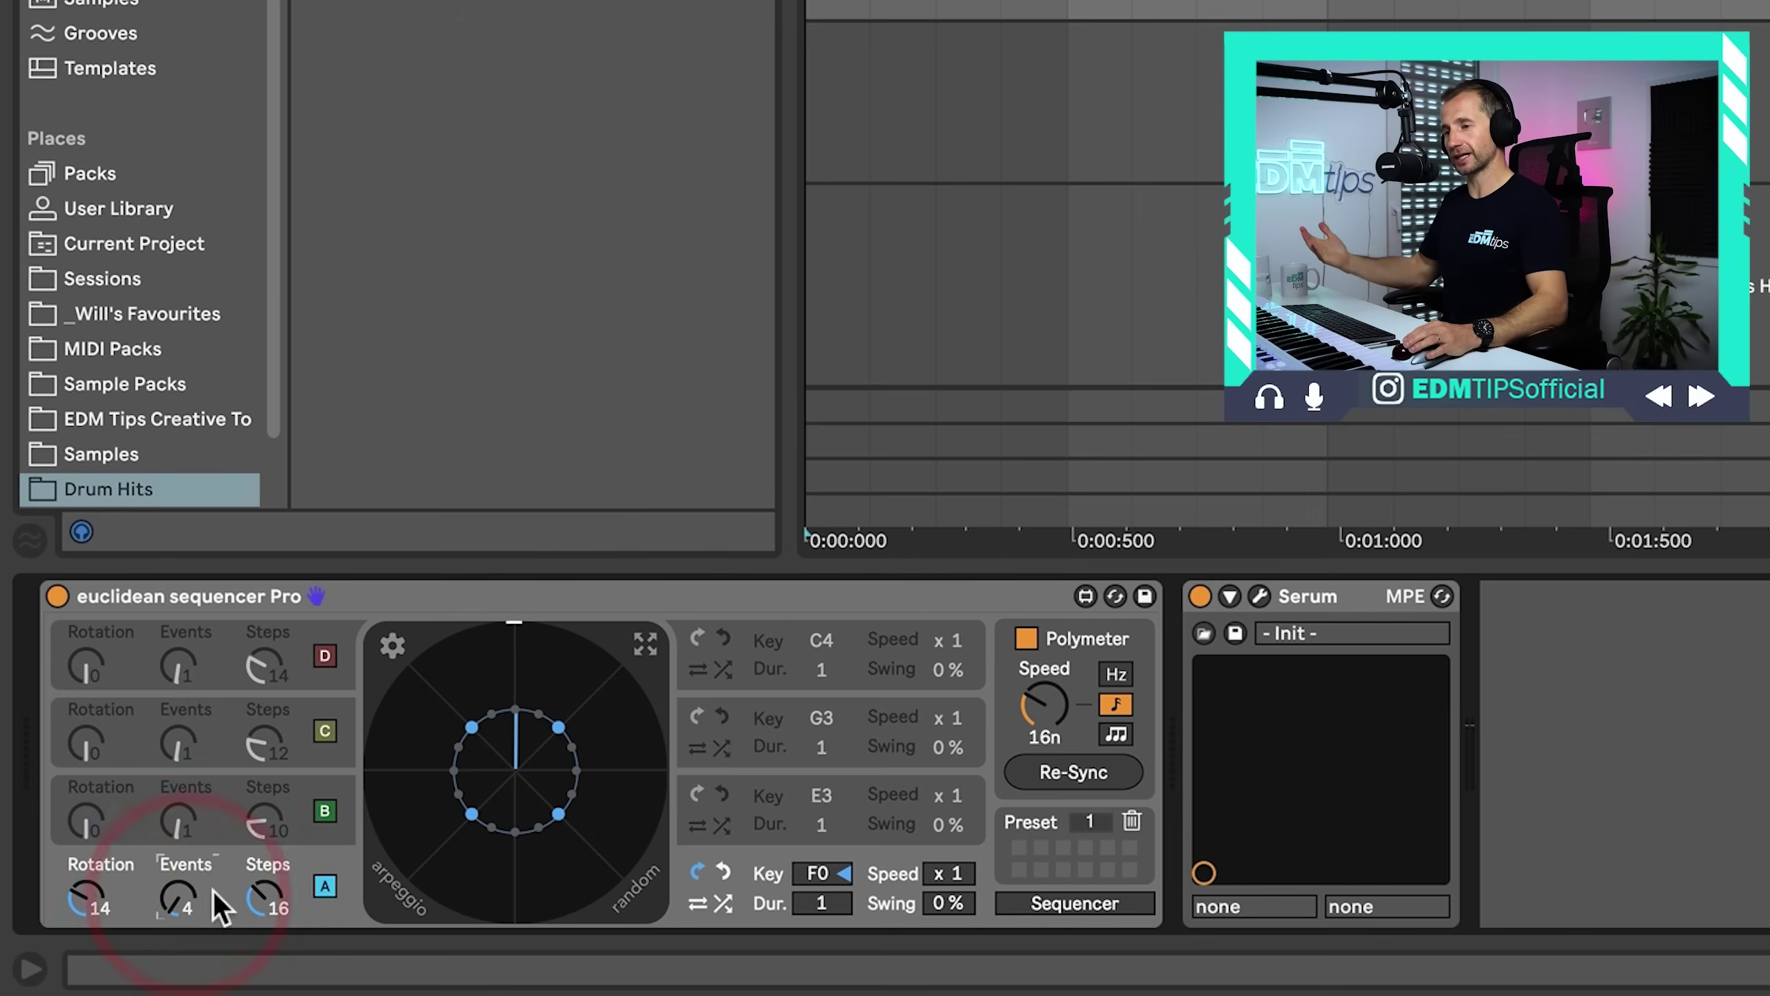
{"action": "left_click_drag", "start_coordinate": [99, 887], "coordinate": [98, 920]}
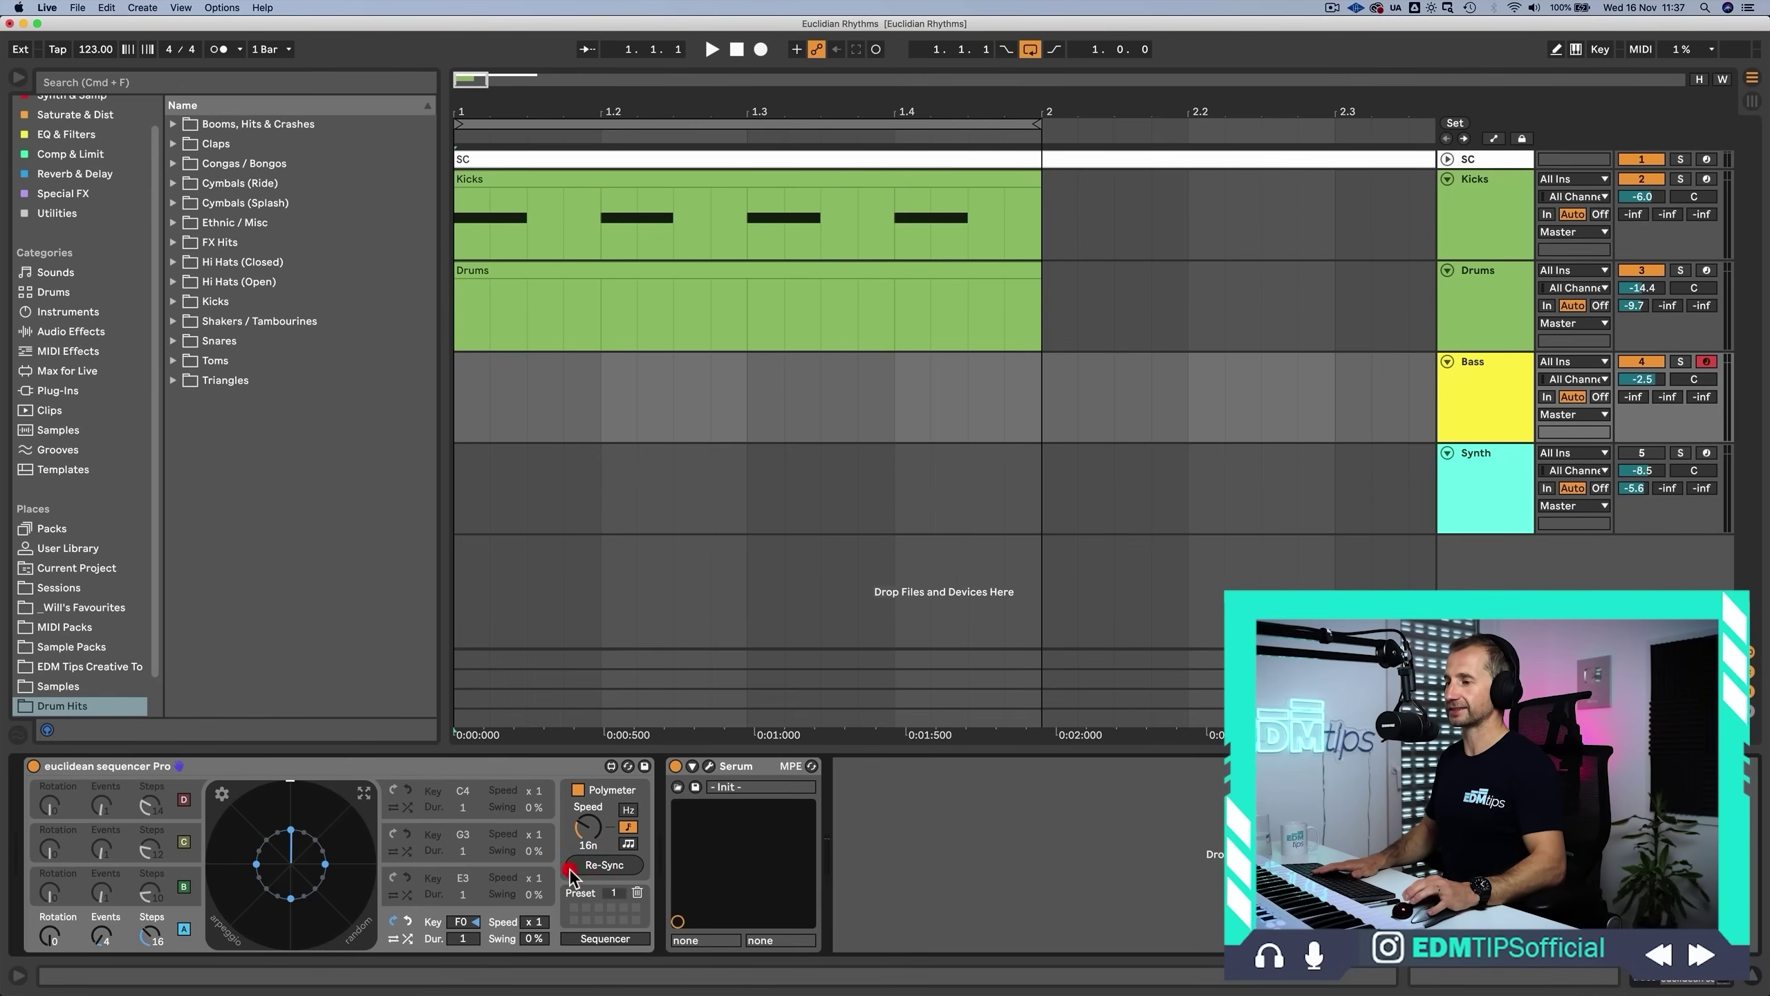
- Play the set with Kicks muted, then unmute Kicks and re-sync the sequencer lanes
{"action": "key", "text": "space"}
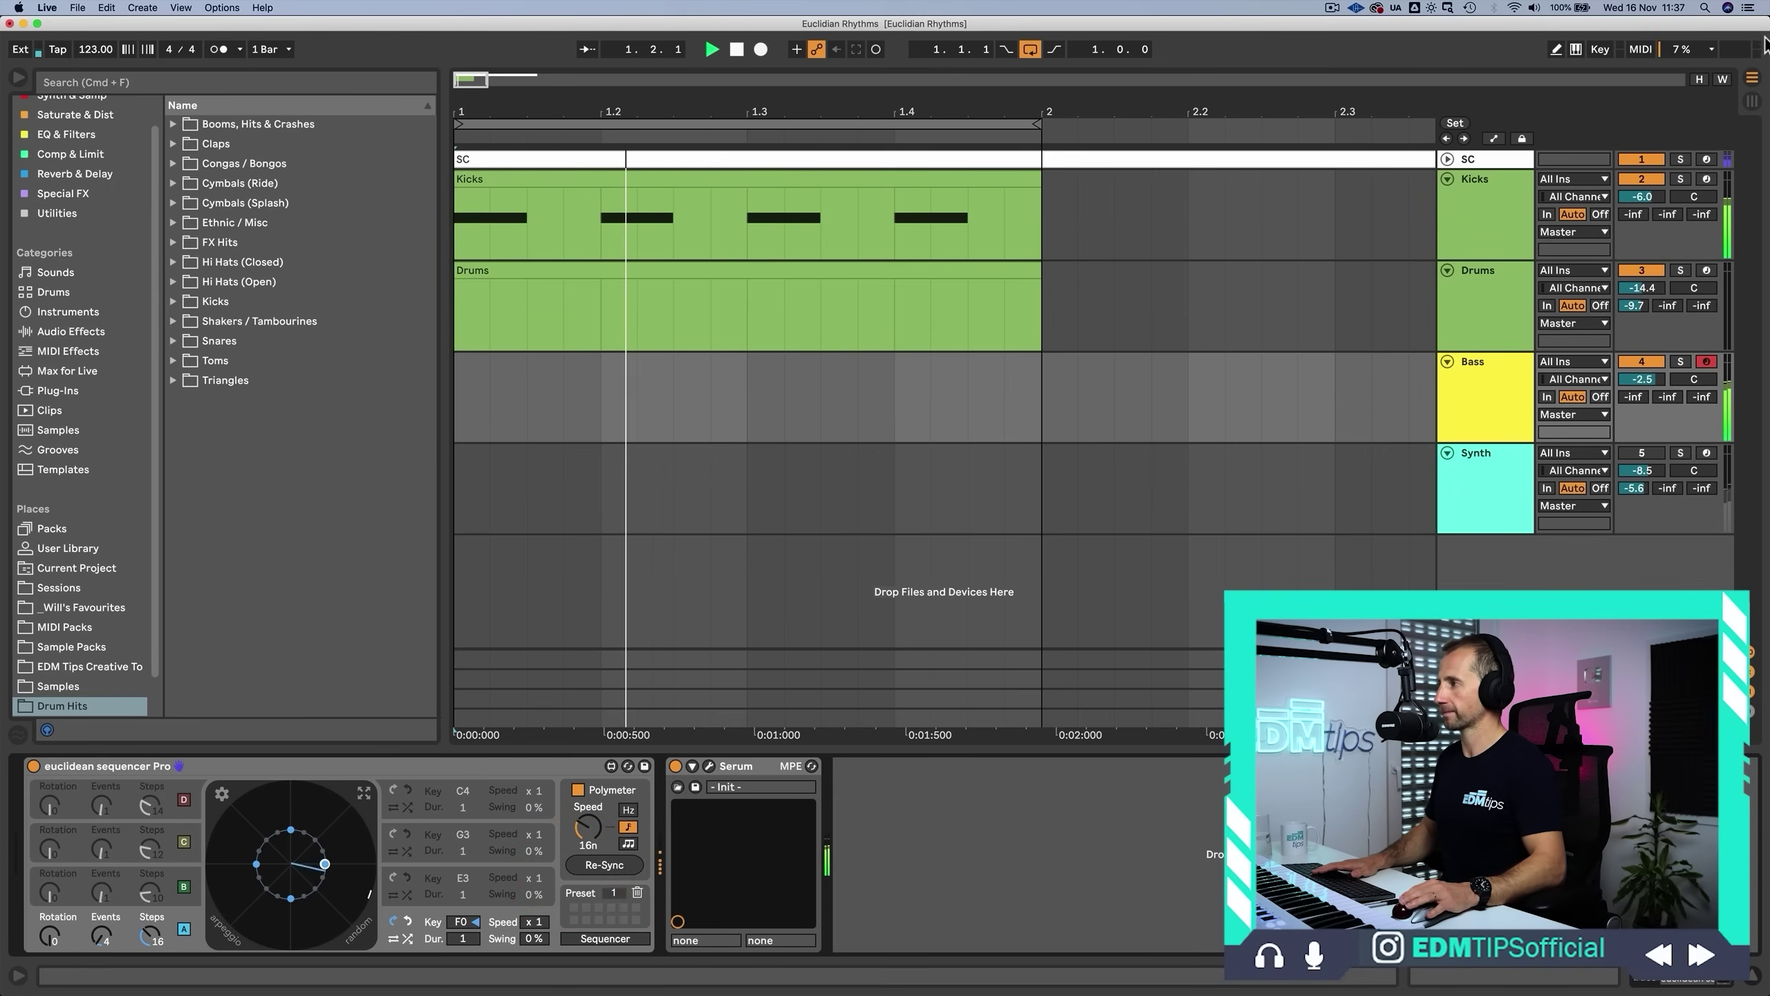
{"action": "left_click", "coordinate": [1642, 179]}
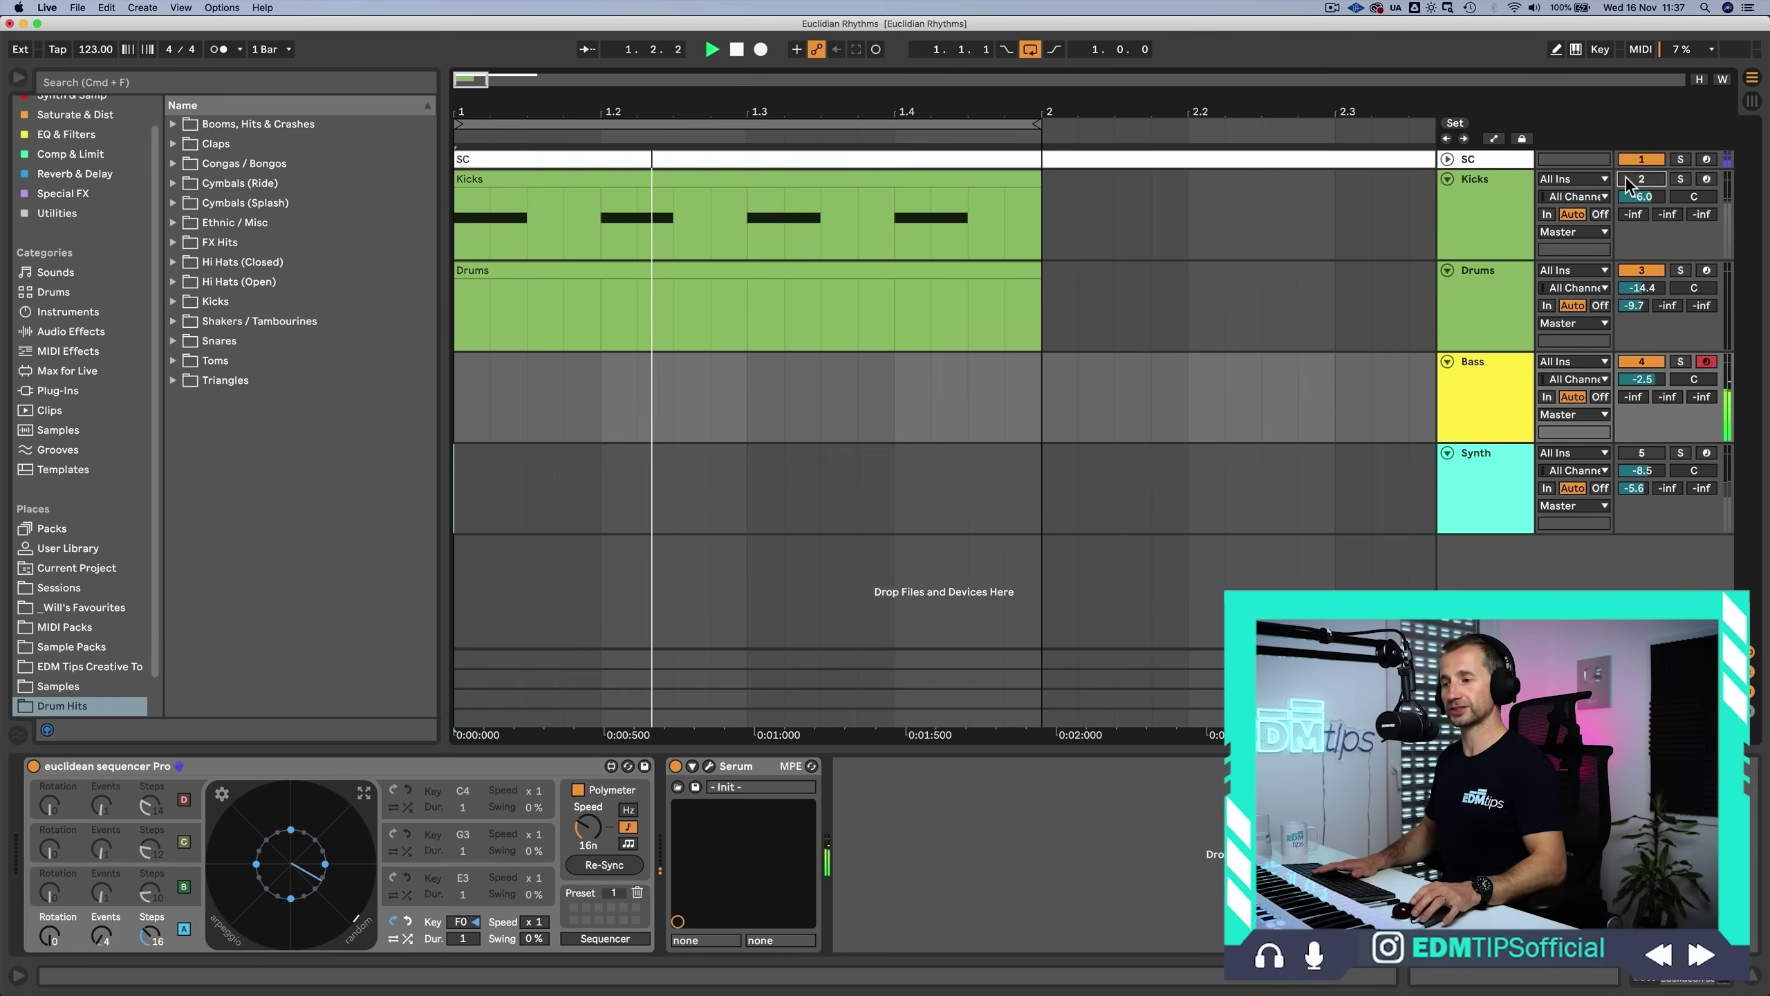
{"action": "key", "text": "space"}
{"action": "left_click", "coordinate": [1631, 179]}
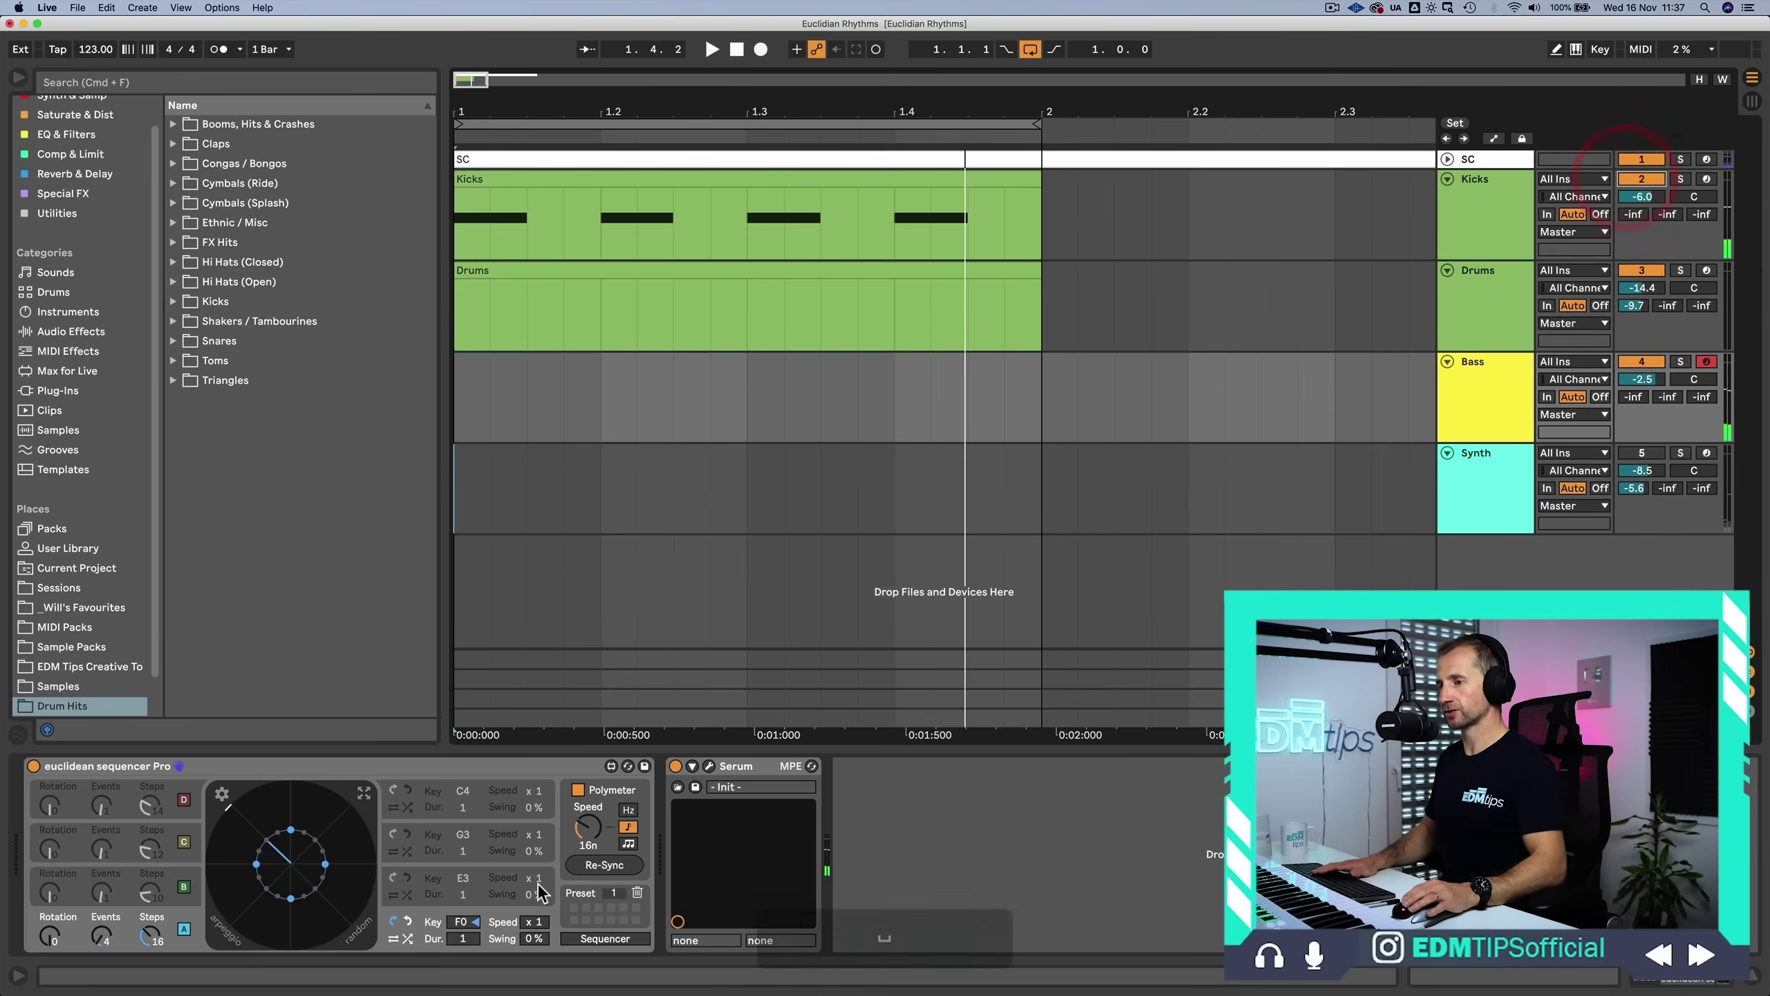
{"action": "left_click", "coordinate": [578, 870]}
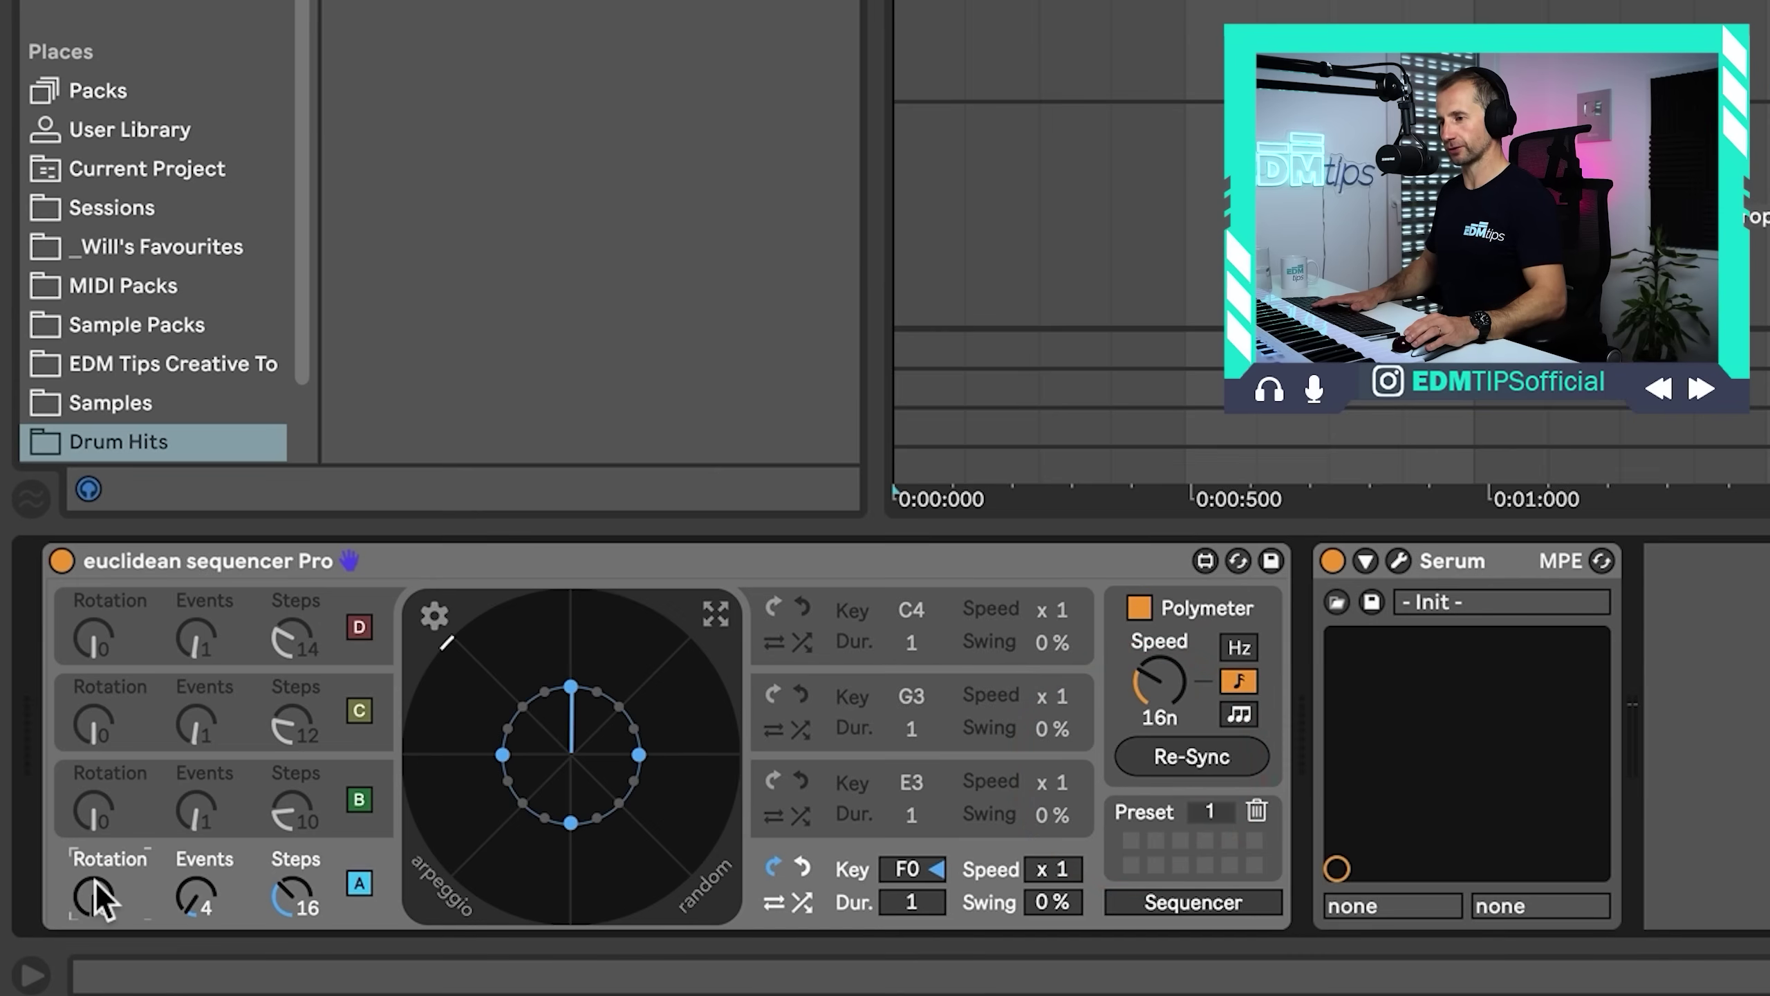
- Rotate lane A's pattern by one step and play it back
{"action": "left_click", "coordinate": [50, 928]}
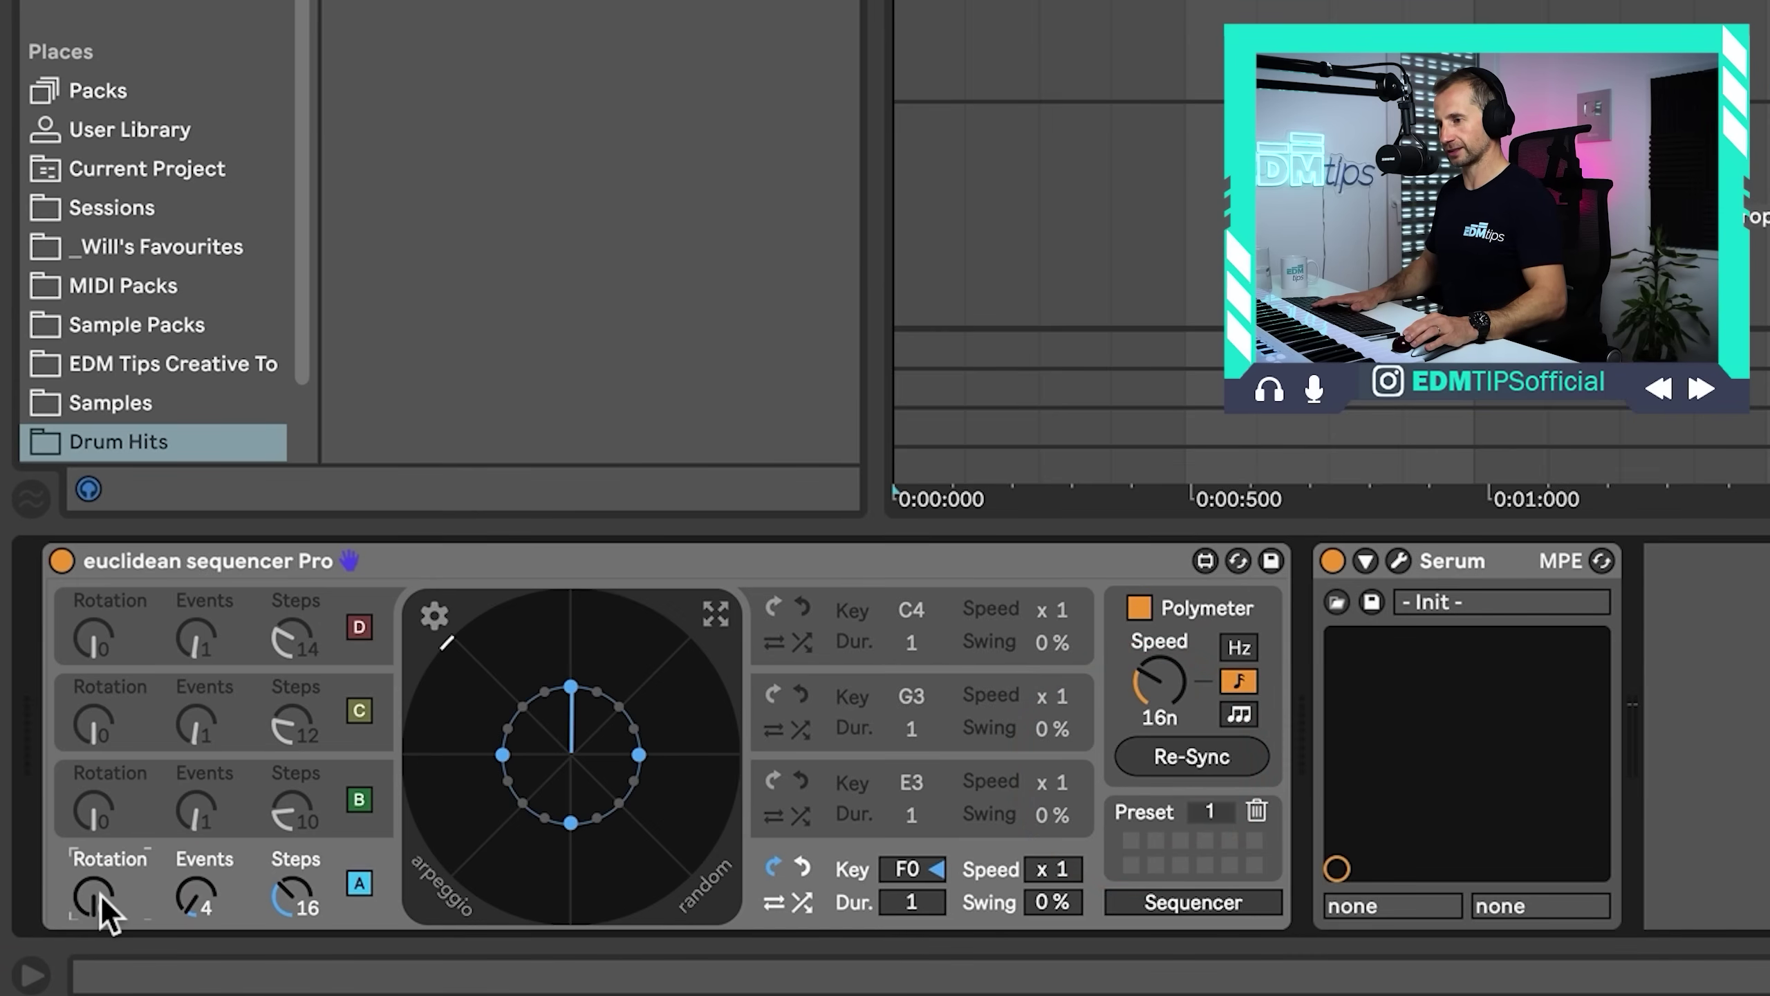
{"action": "left_click_drag", "start_coordinate": [103, 903], "coordinate": [94, 888]}
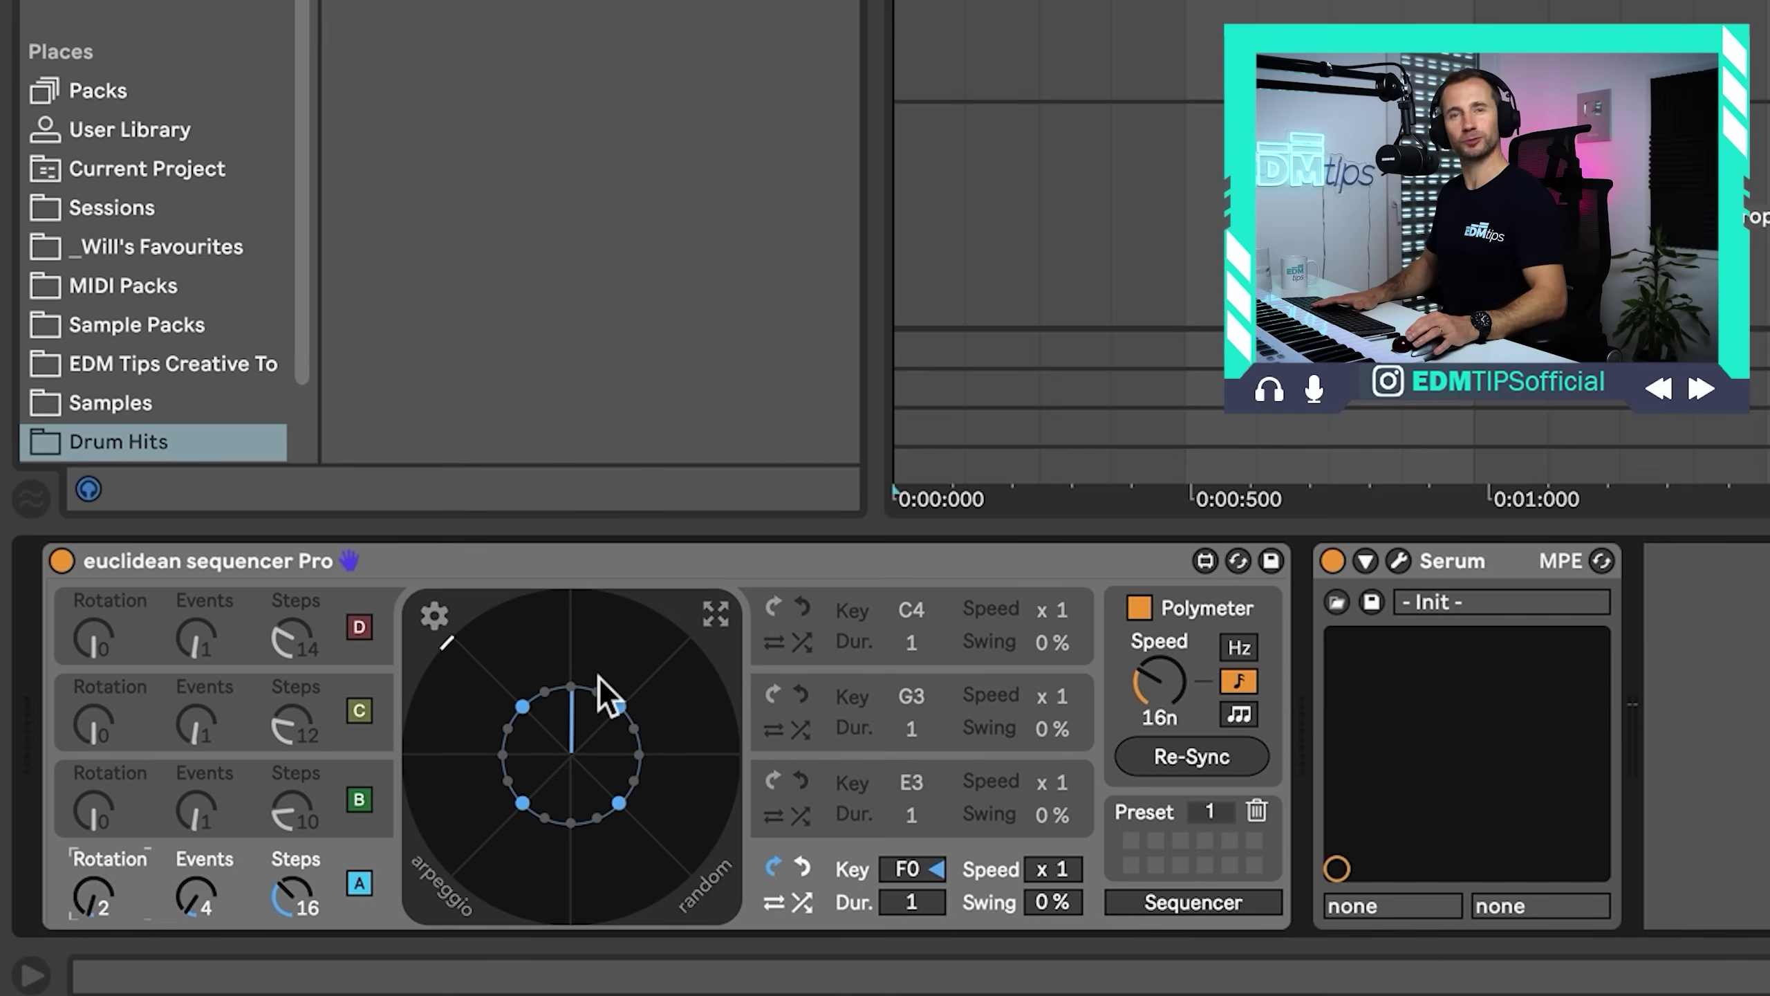
{"action": "key", "text": "space"}
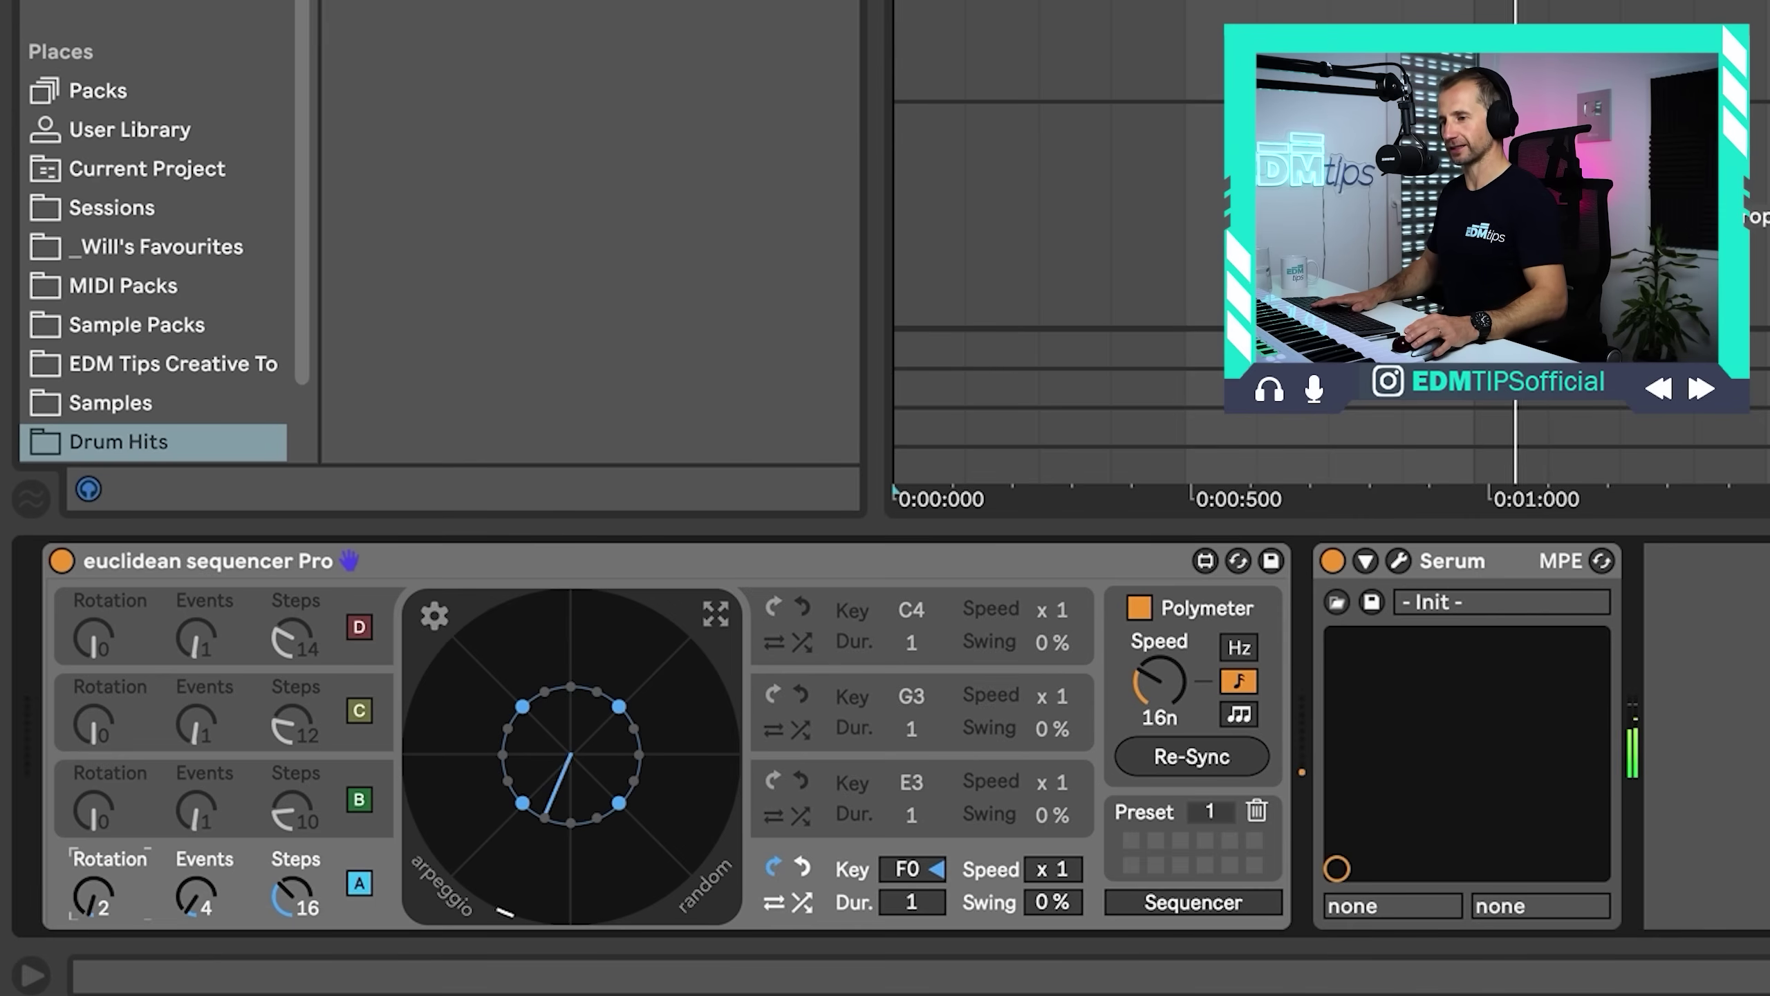
{"action": "key", "text": "space"}
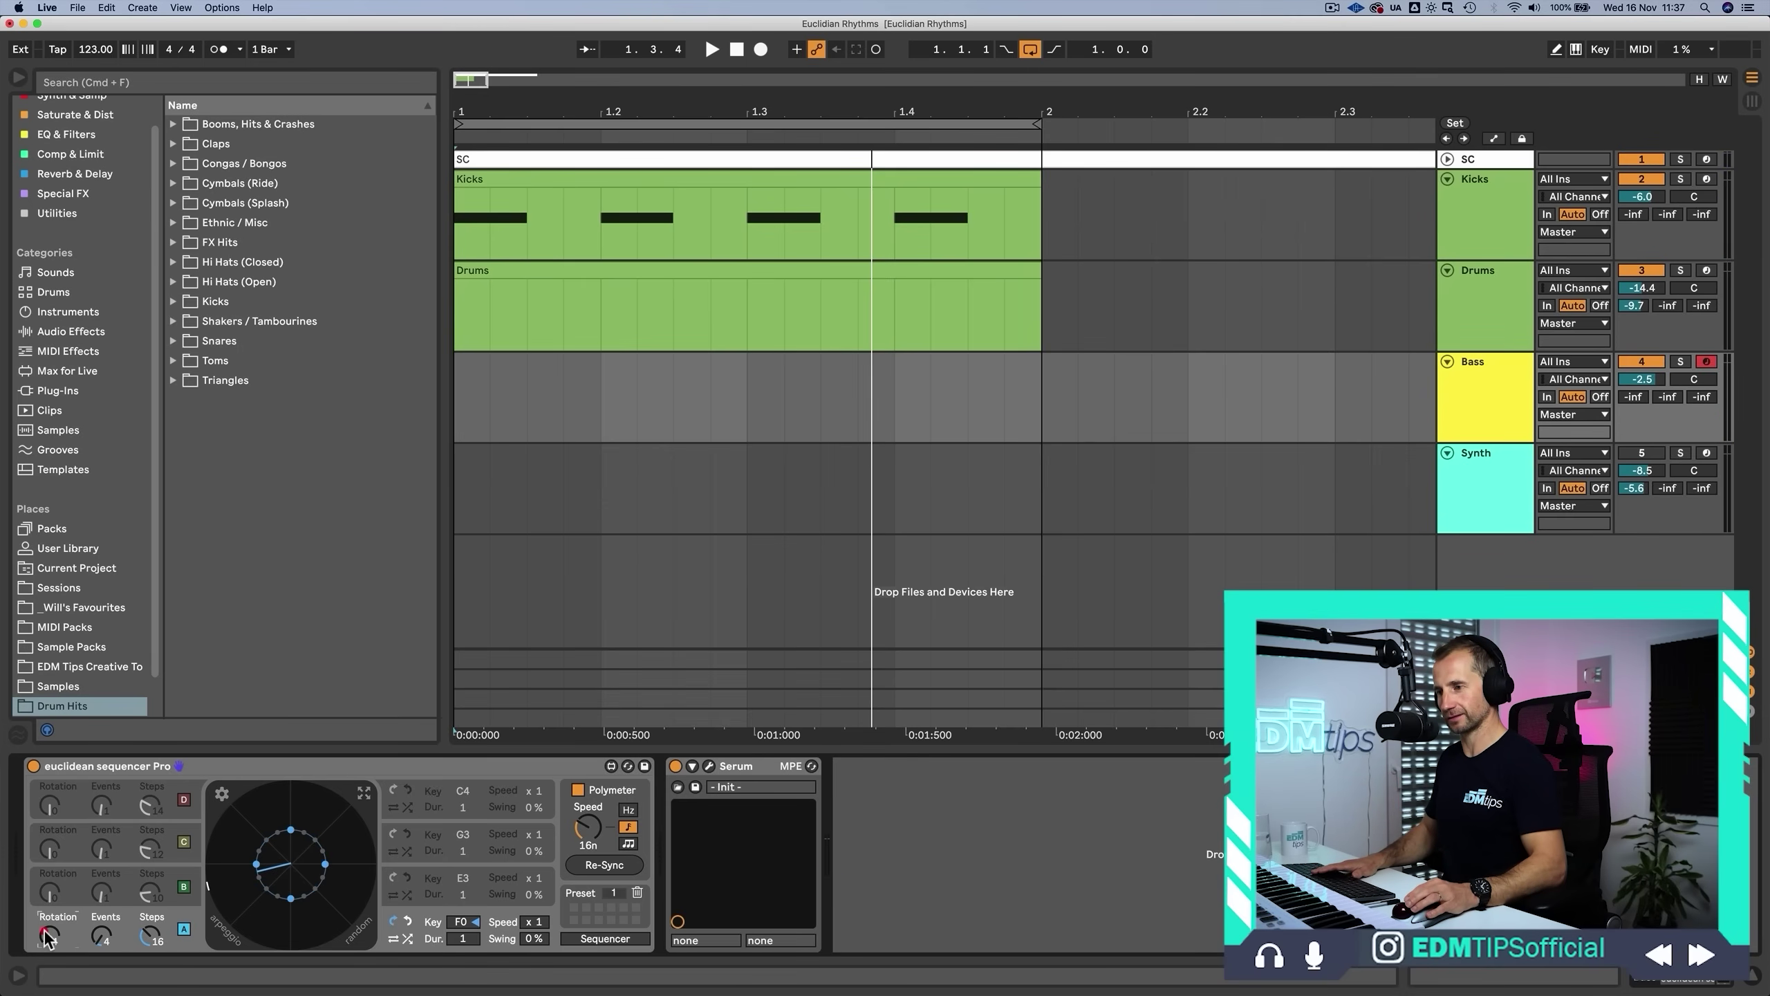
- Set lane A's Rotation to 2 and play back the rotated pattern
{"action": "left_click", "coordinate": [48, 936]}
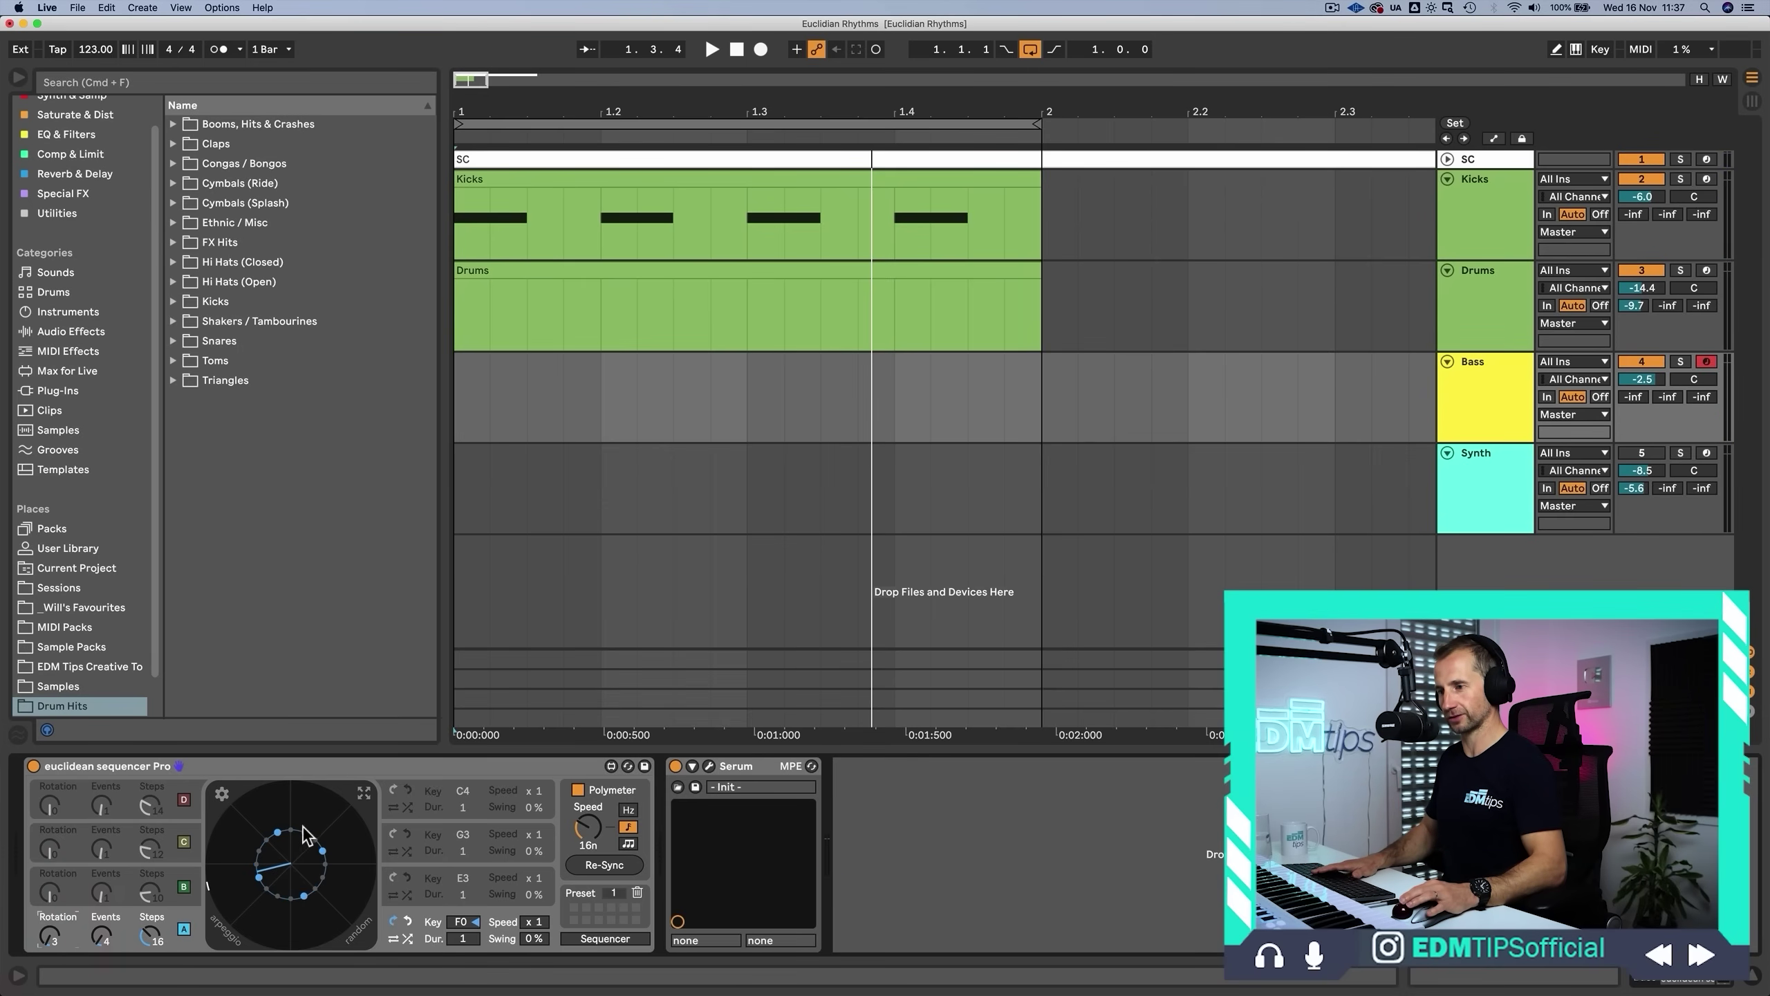
{"action": "key", "text": "space"}
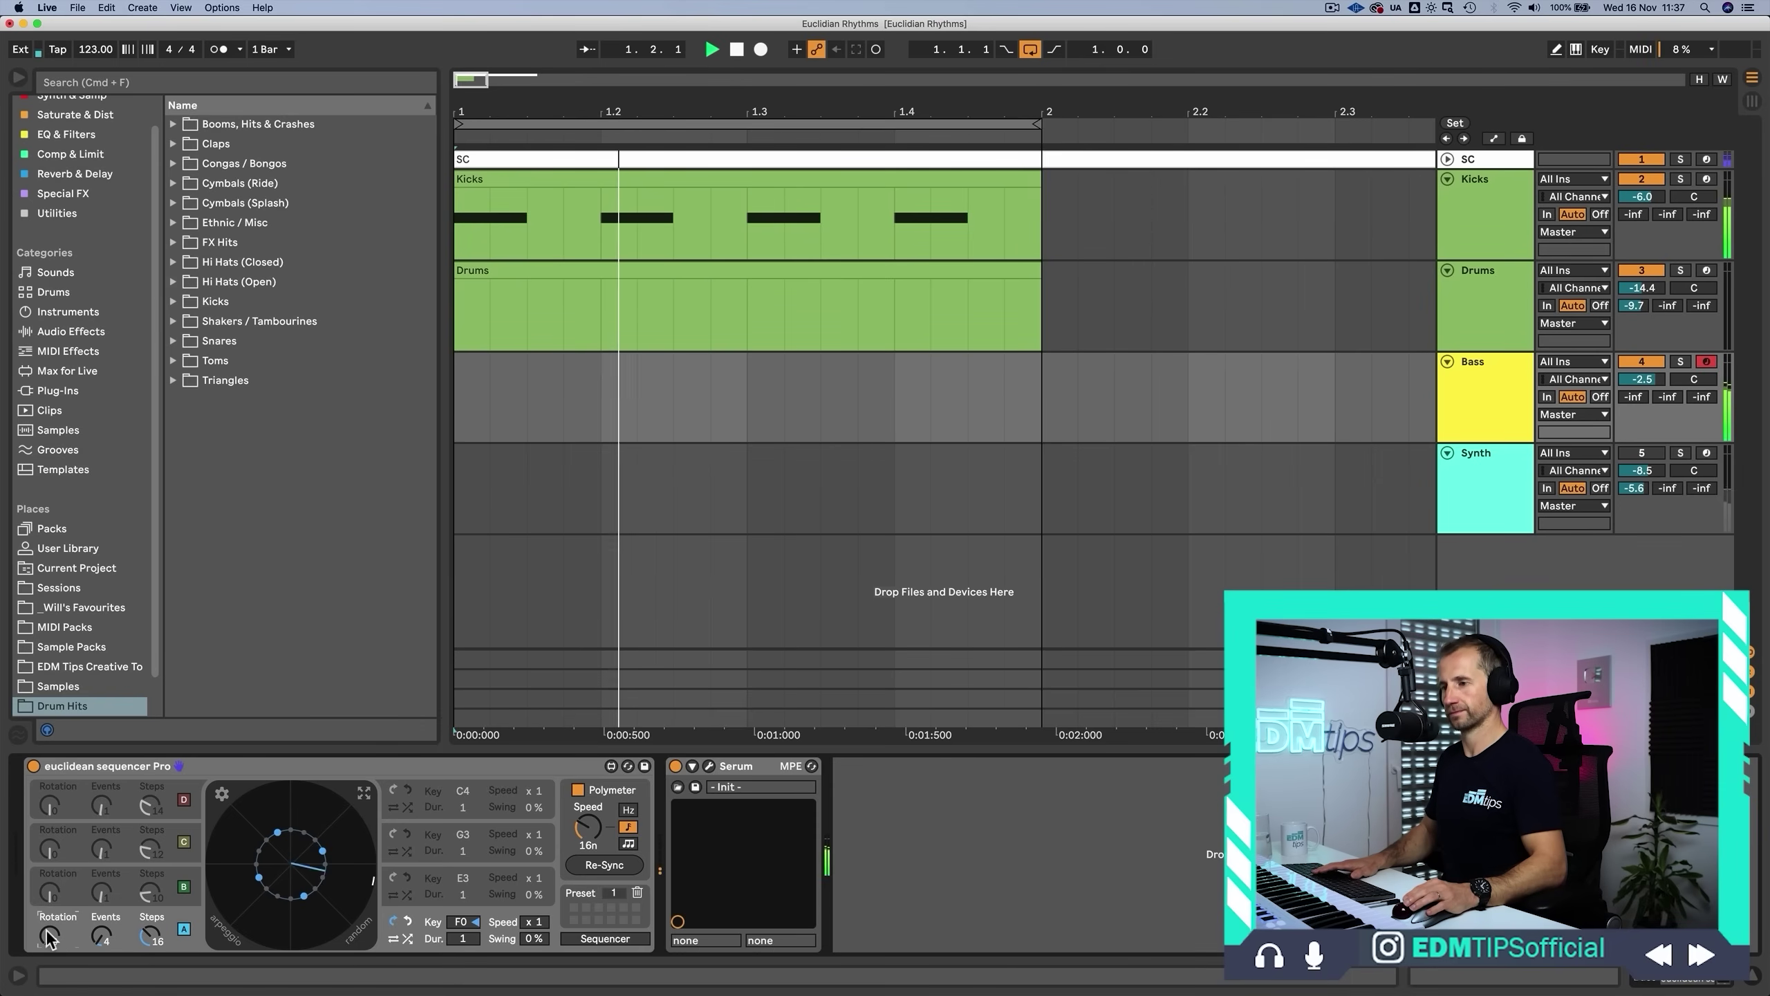
{"action": "key", "text": "space"}
{"action": "left_click_drag", "start_coordinate": [49, 934], "coordinate": [49, 940]}
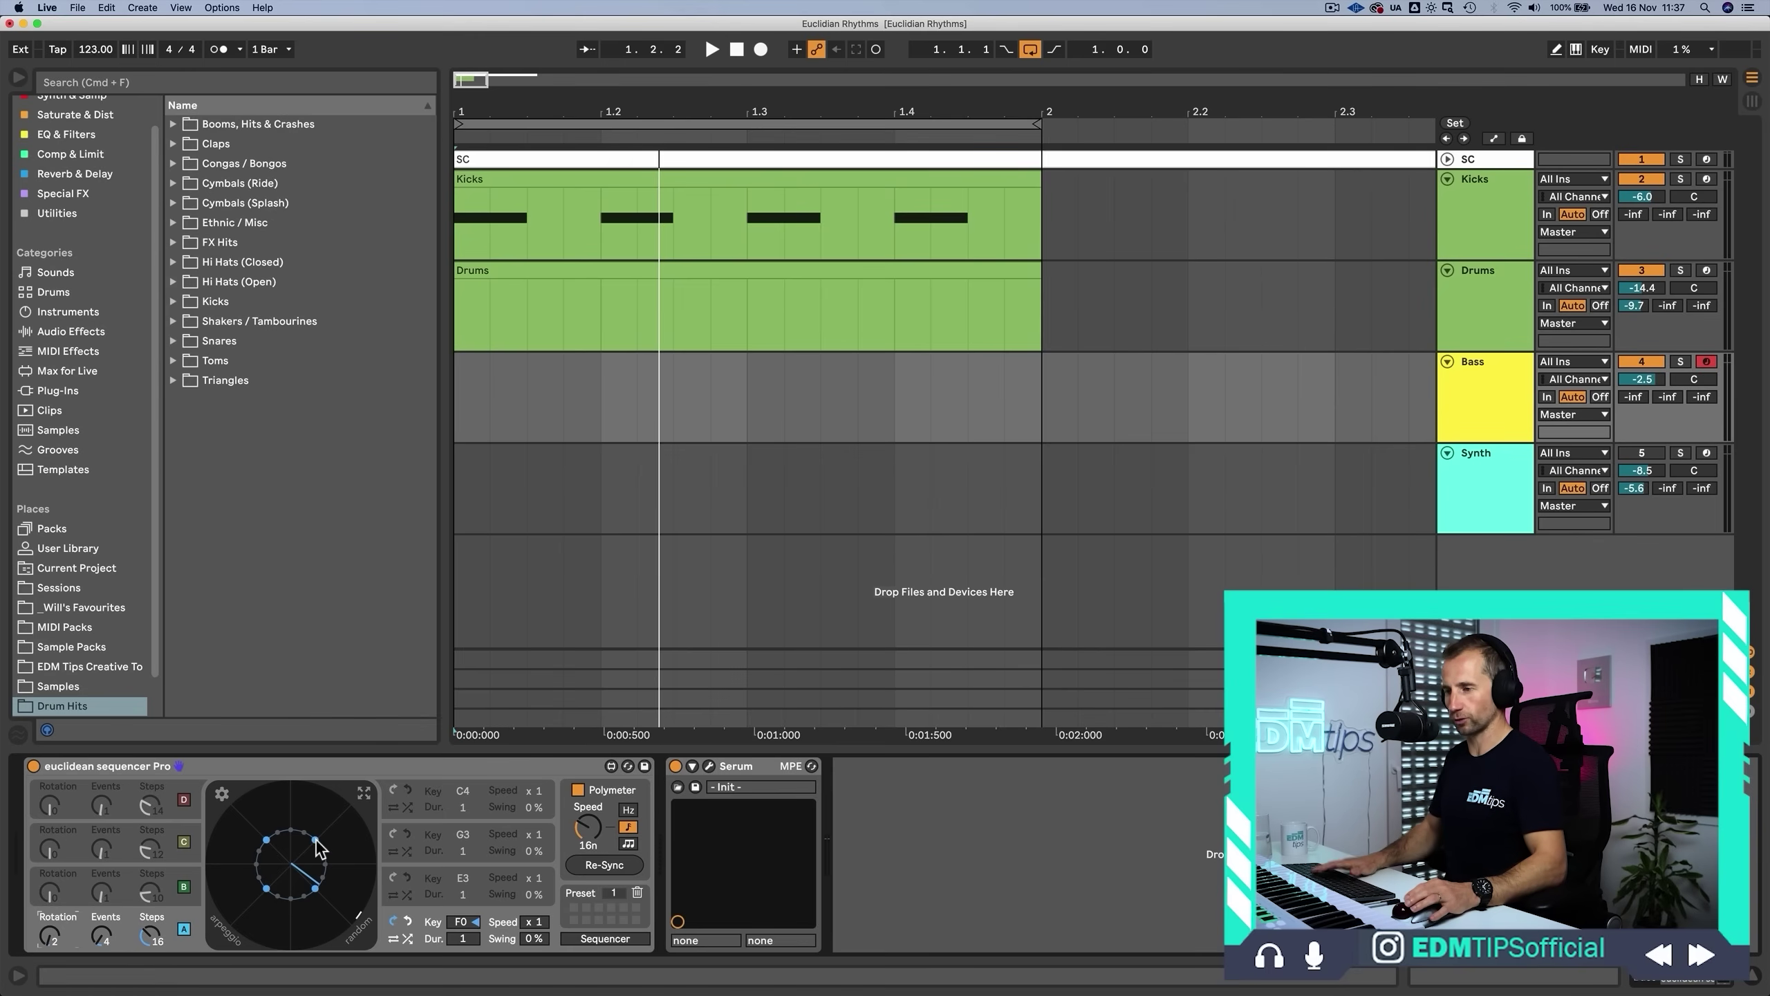
{"action": "key", "text": "space"}
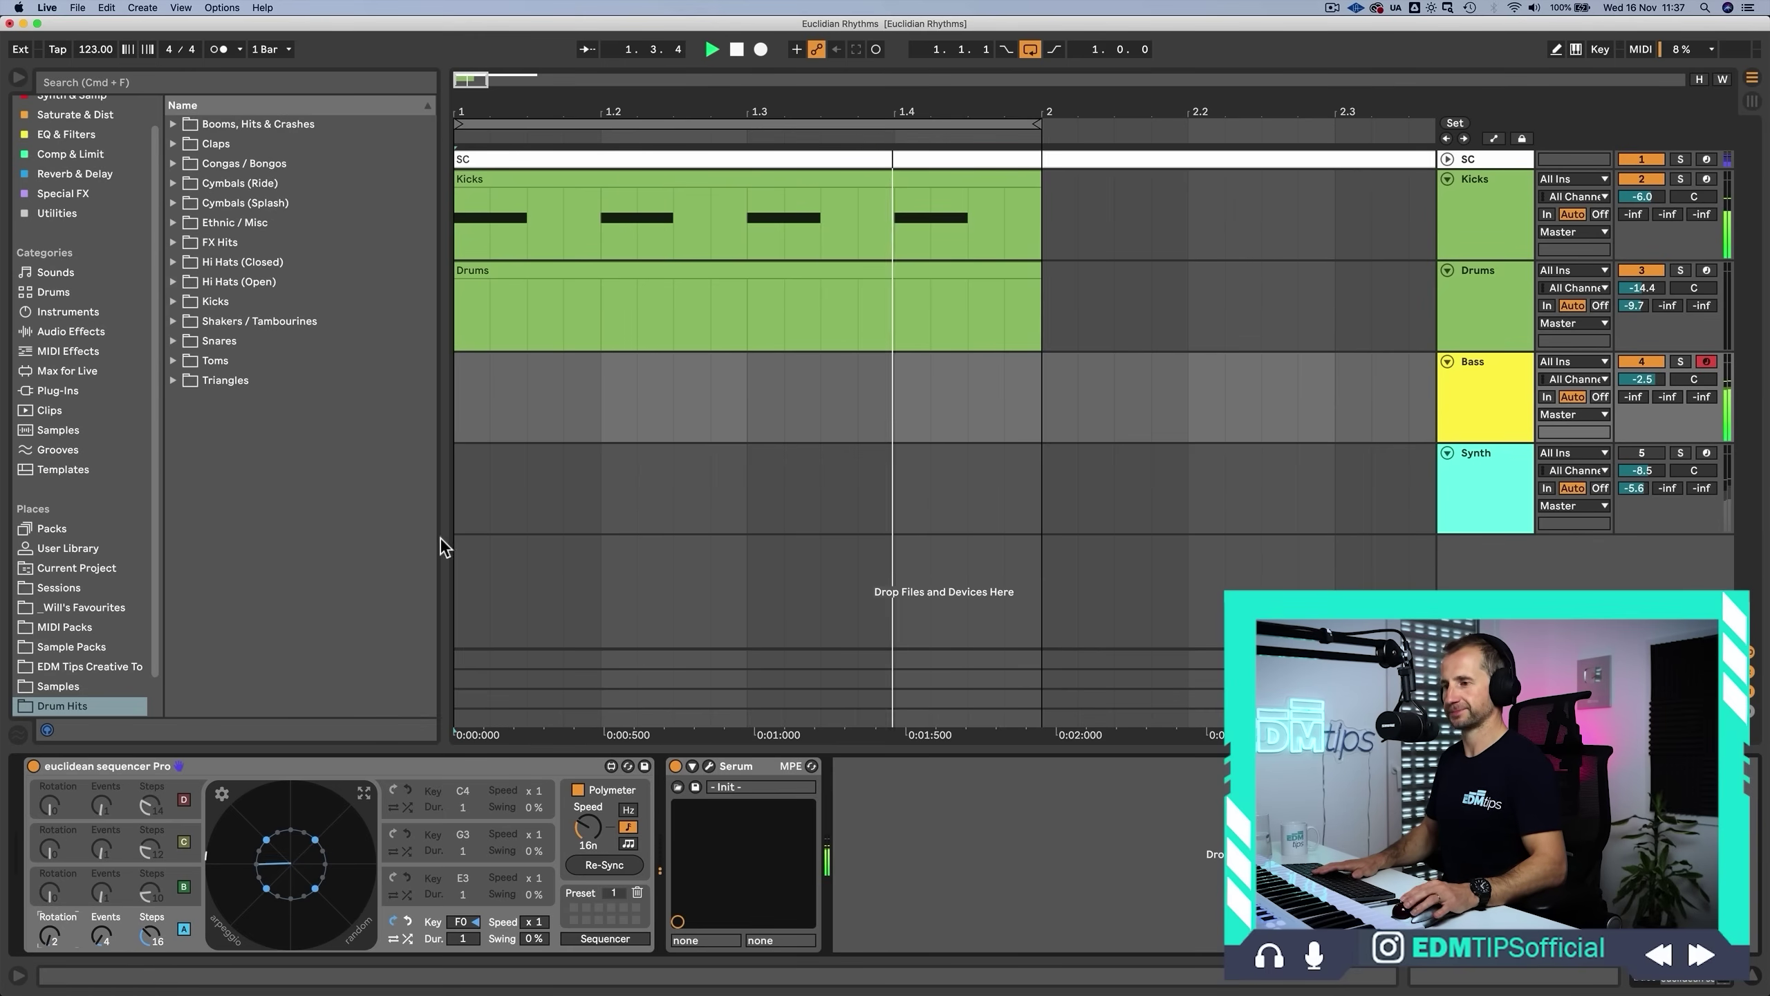
{"action": "key", "text": "space"}
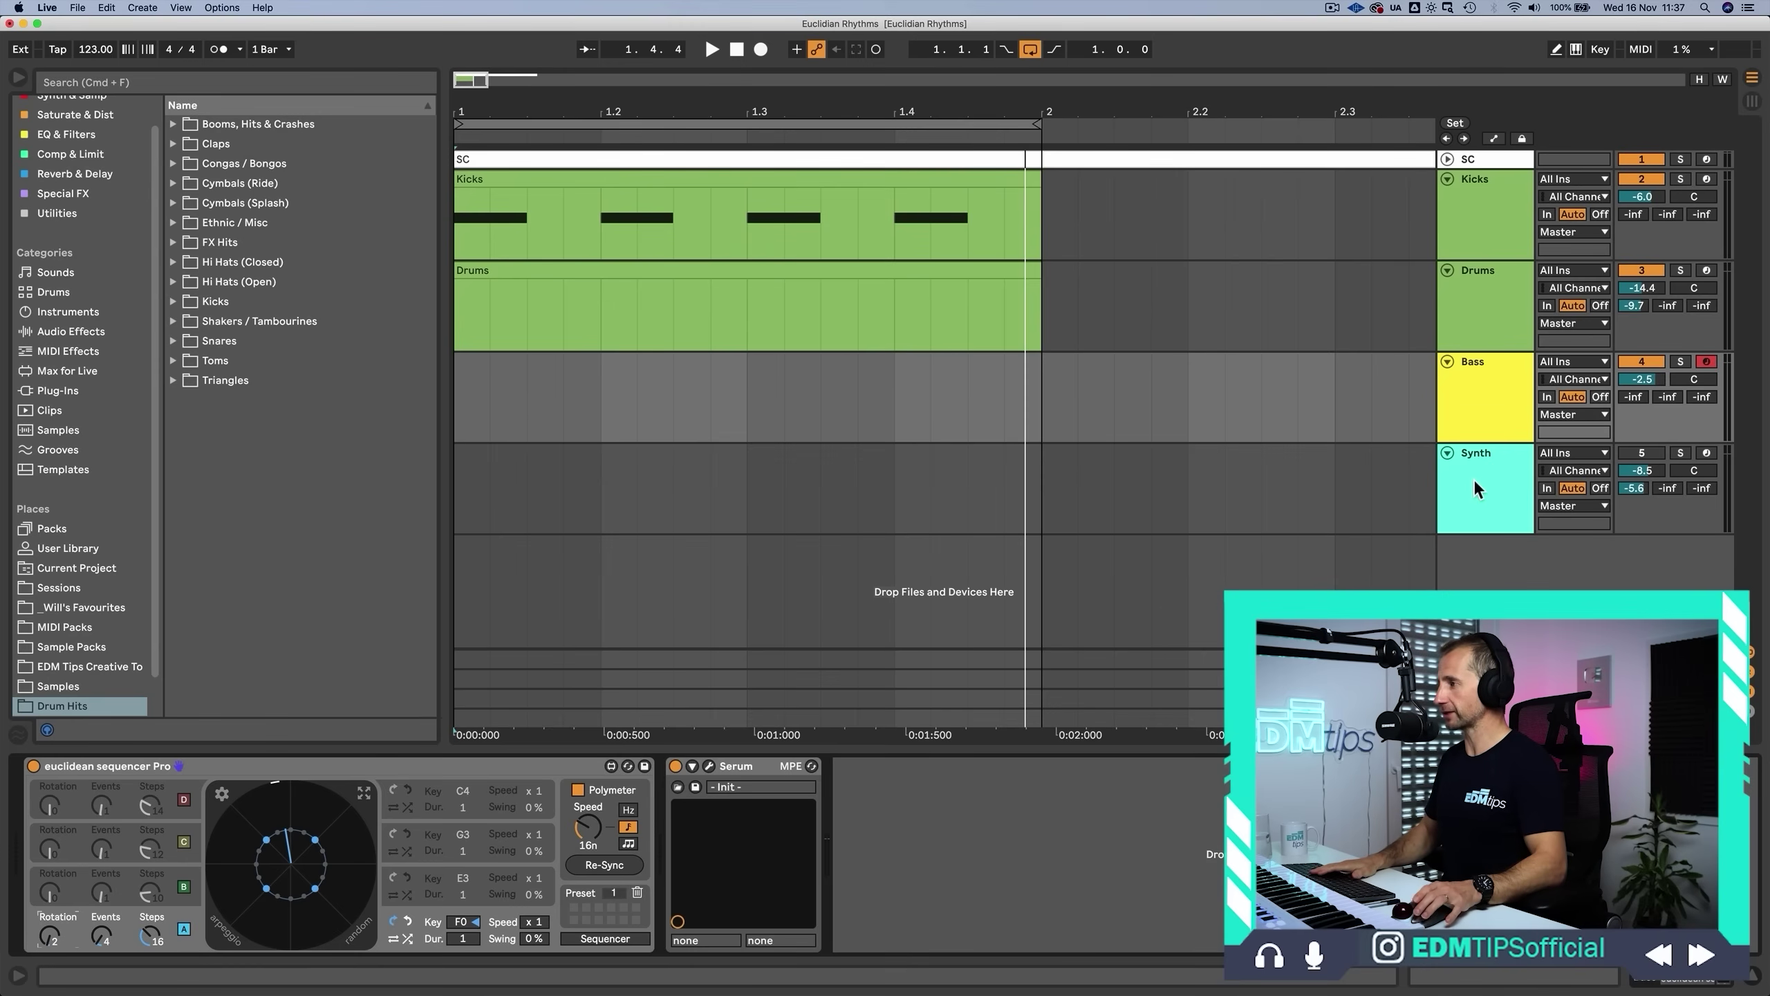
- On the Synth track's sequencer, switch off lane B and leave lane A's F2 pattern active
{"action": "left_click", "coordinate": [1474, 481]}
{"action": "left_click", "coordinate": [1642, 453]}
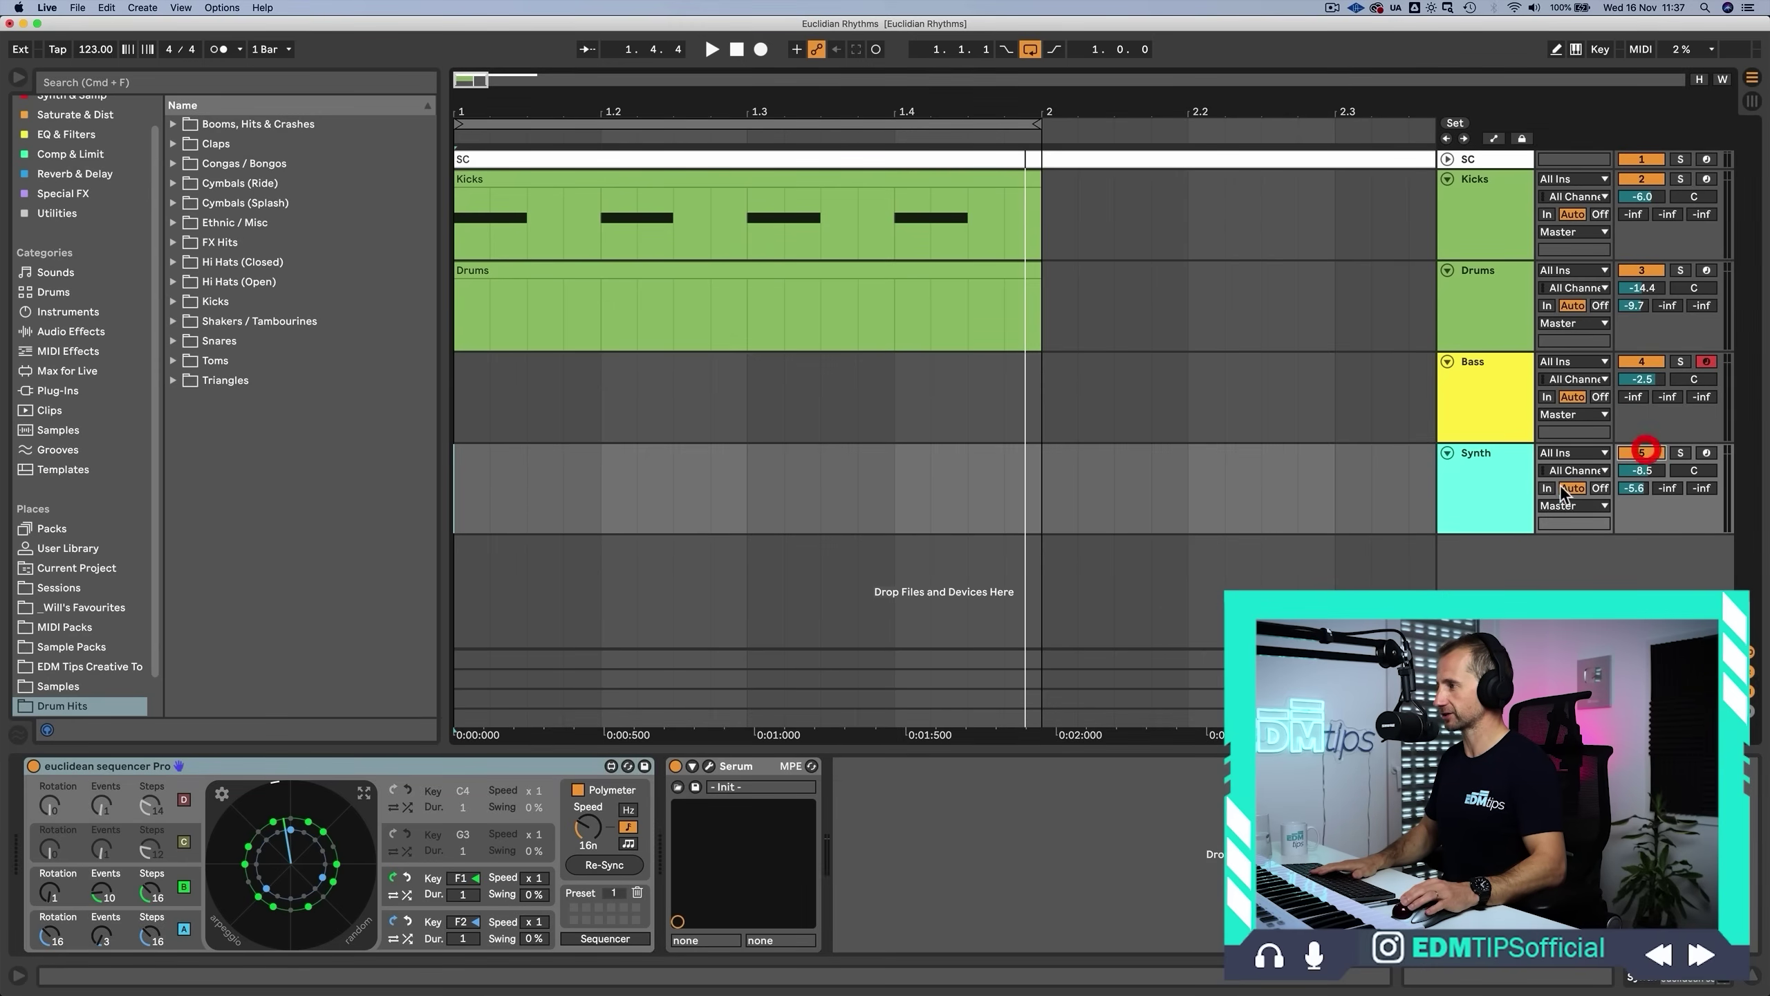
{"action": "left_click", "coordinate": [1481, 498]}
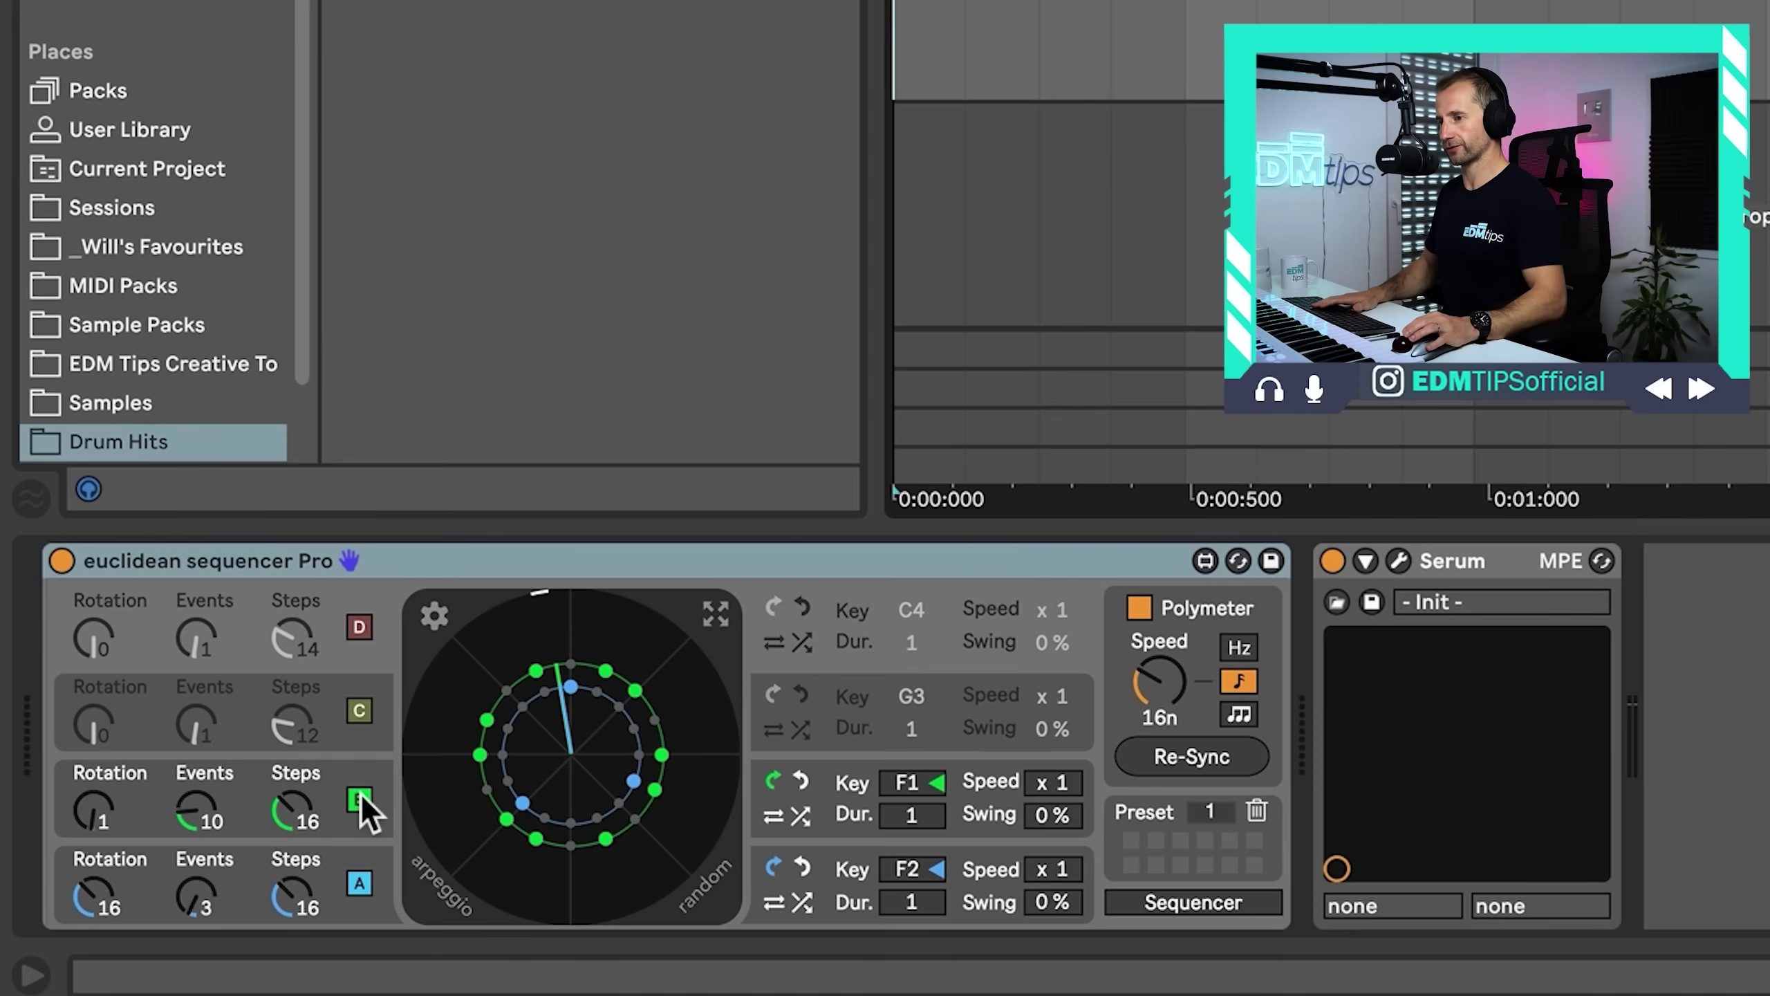
{"action": "left_click", "coordinate": [360, 795]}
{"action": "left_click", "coordinate": [340, 847]}
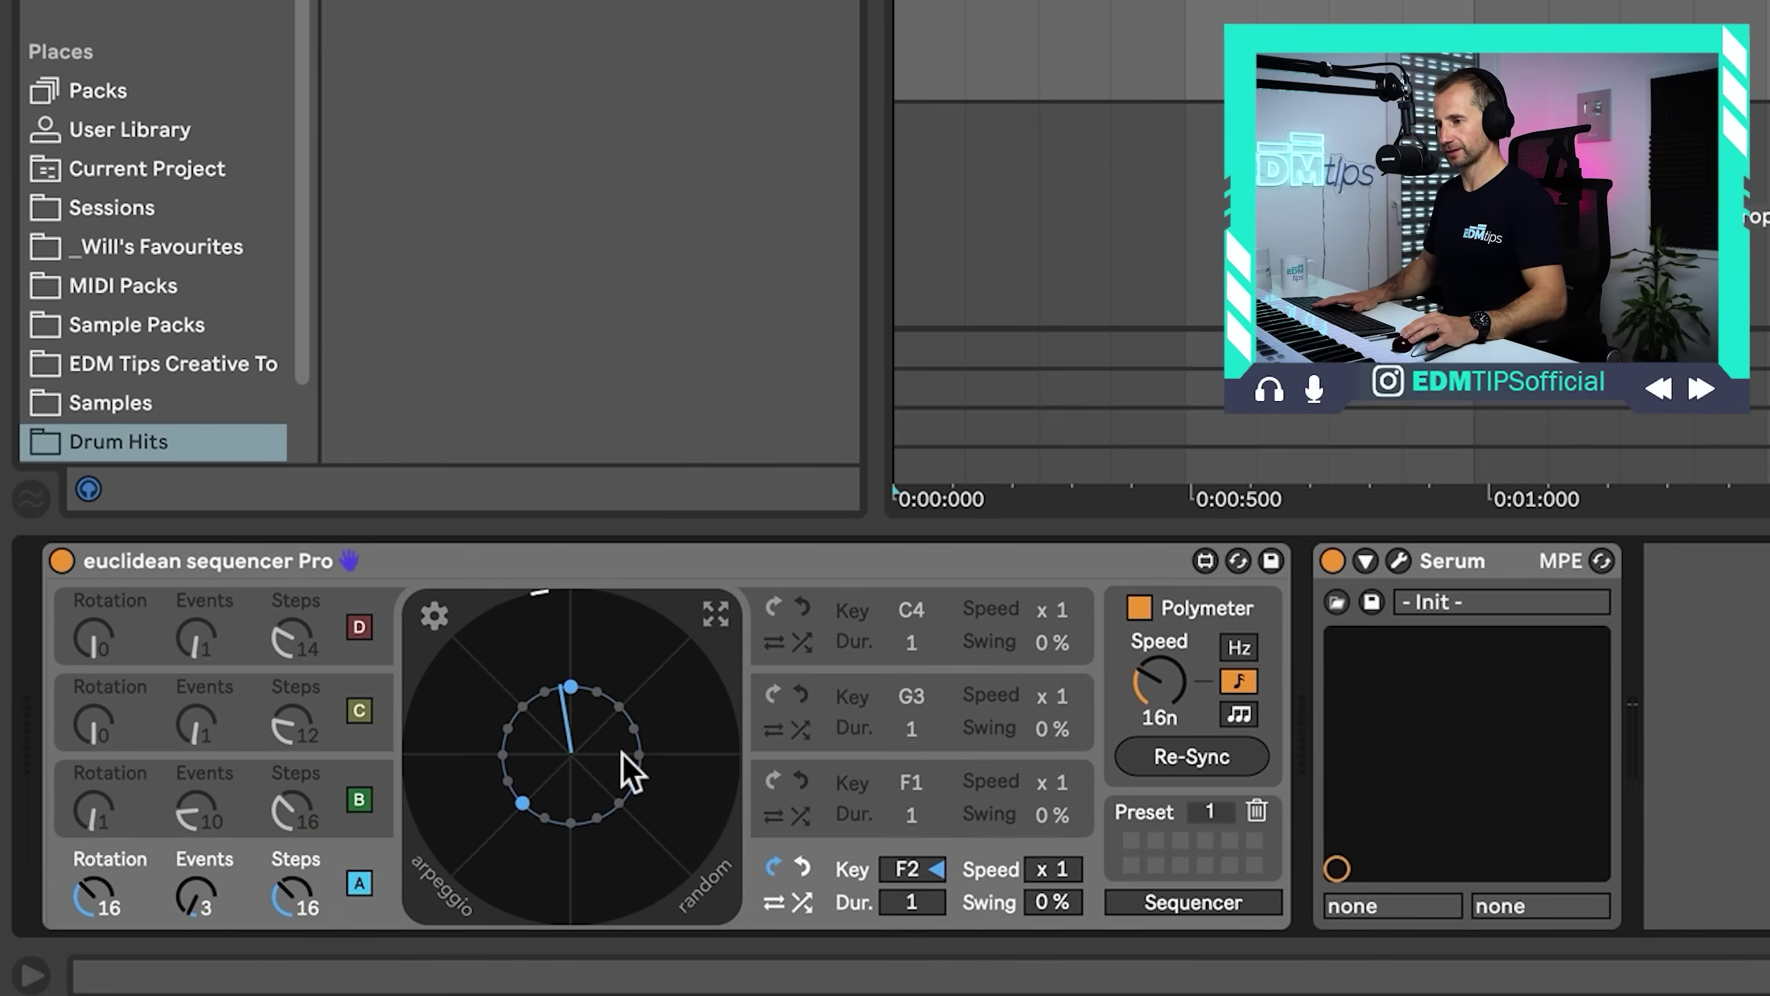
{"action": "left_click", "coordinate": [199, 886]}
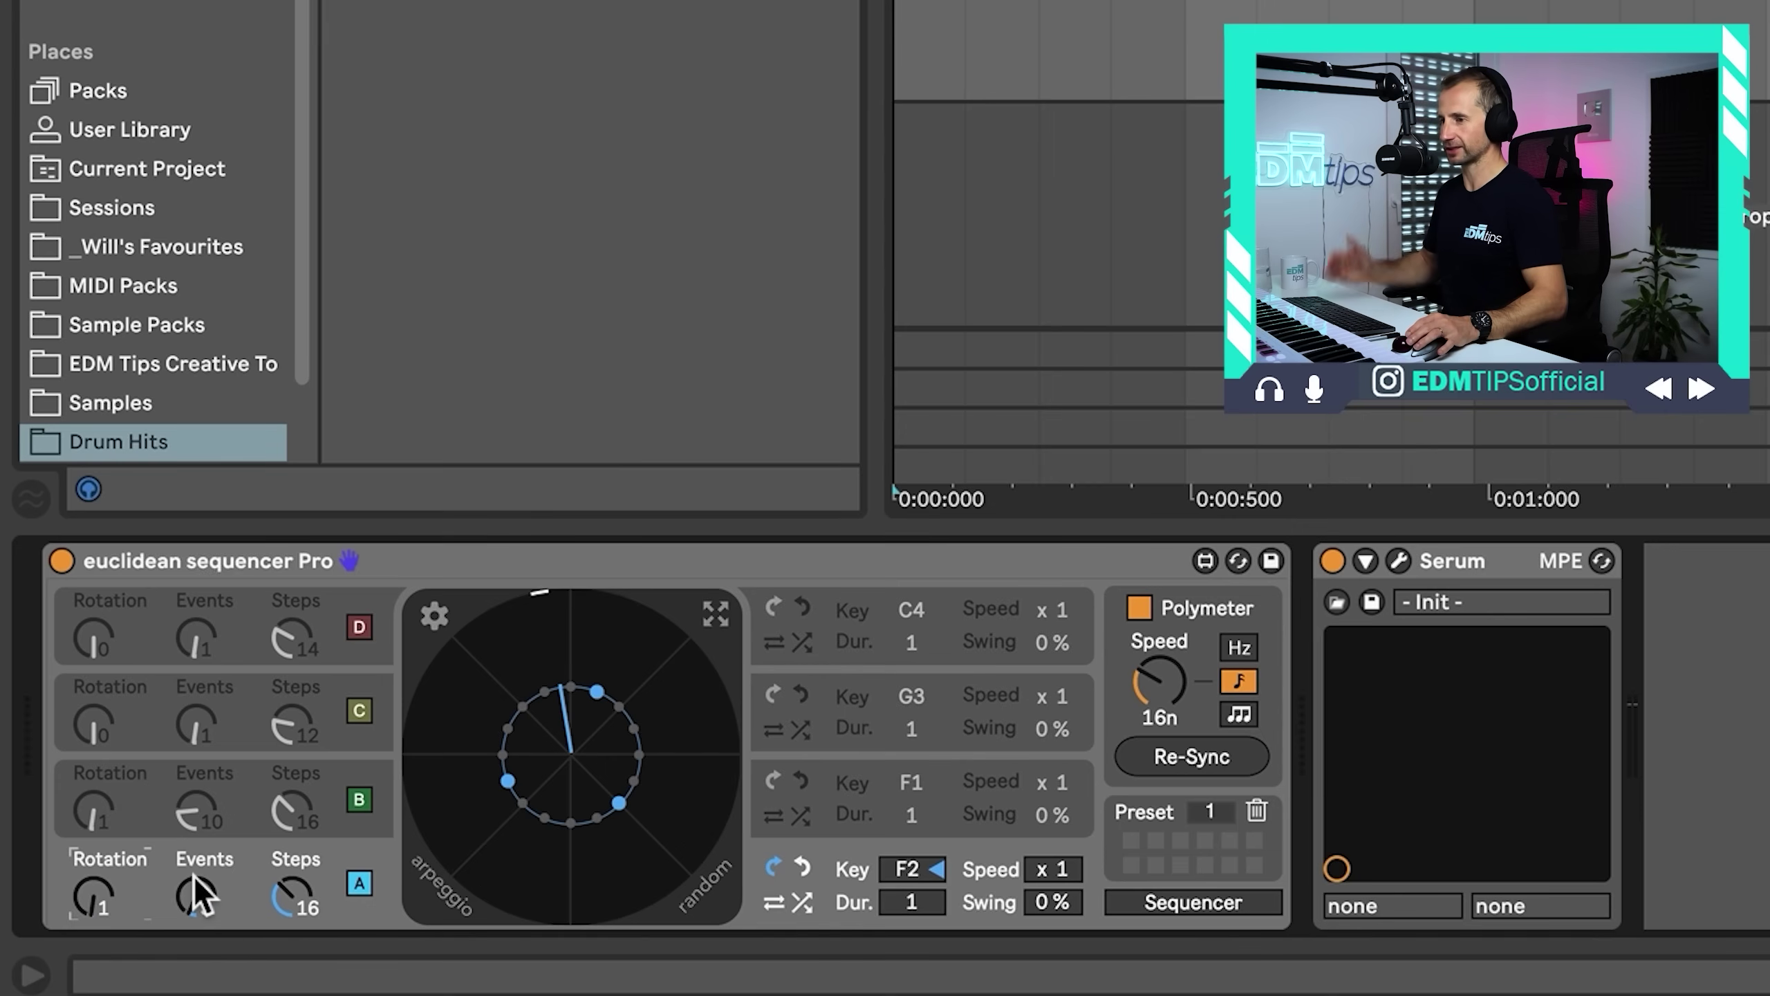
- Play the set and raise lane A's Events to 7 over 16 steps
{"action": "key", "text": "space"}
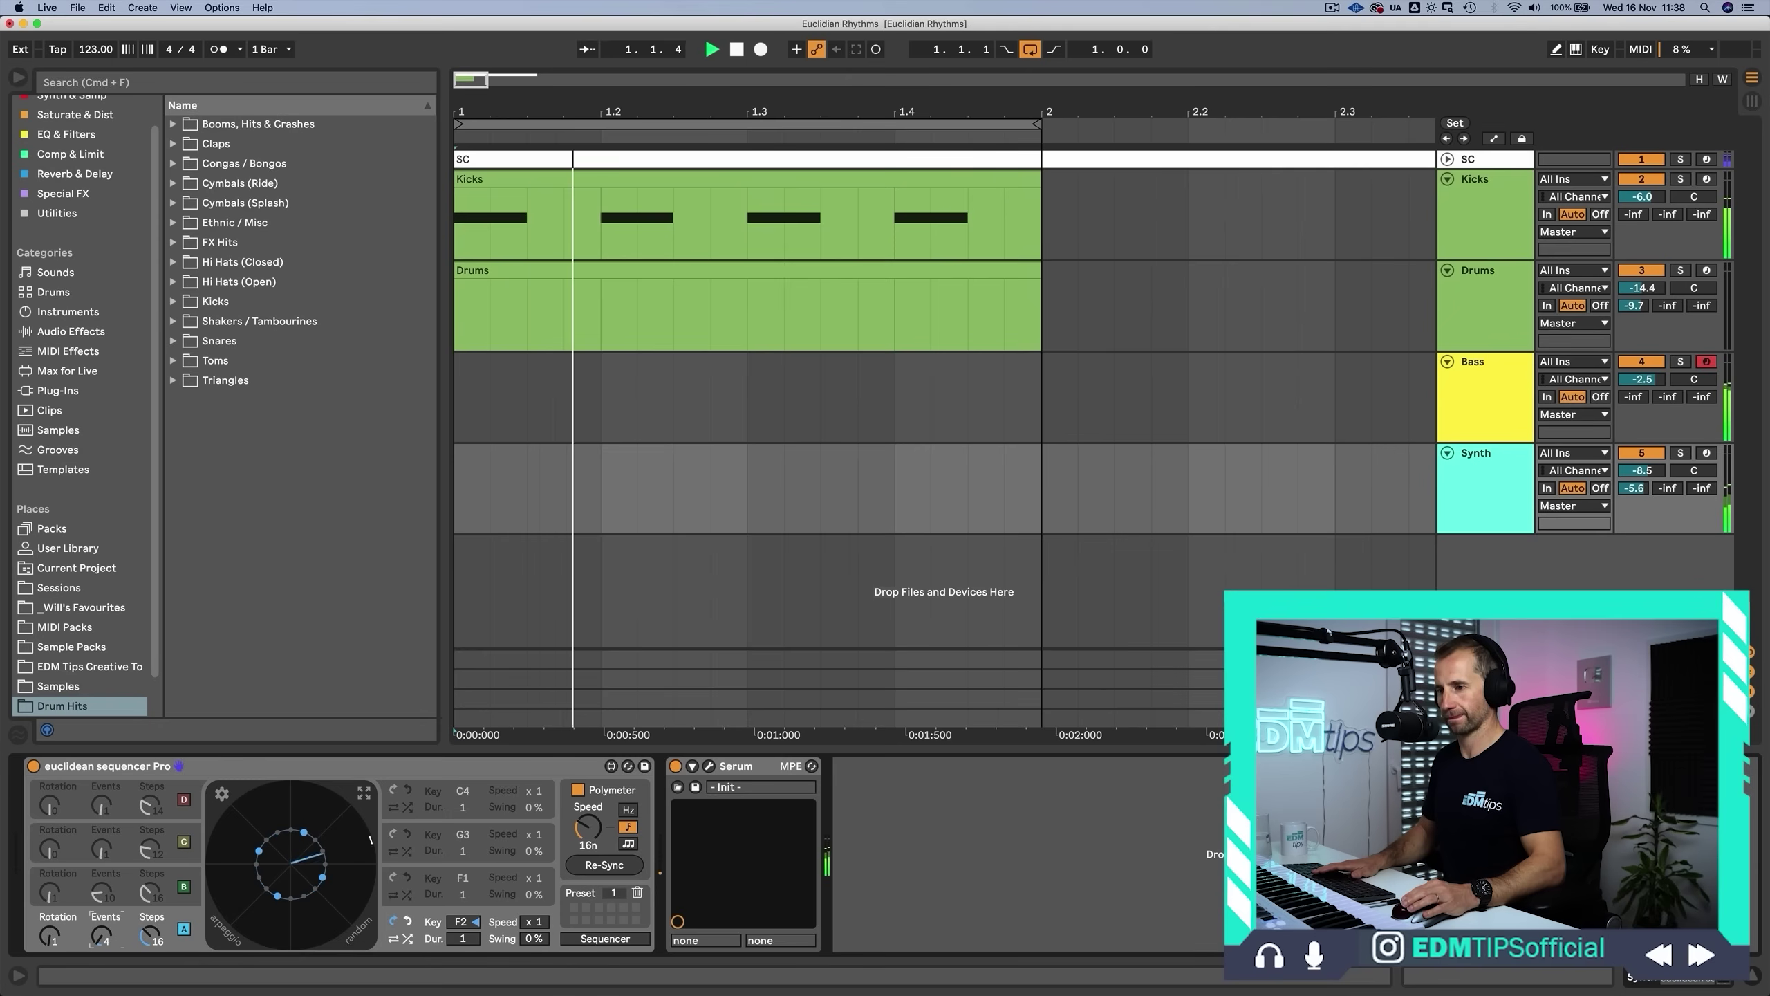
{"action": "left_click_drag", "start_coordinate": [102, 936], "coordinate": [102, 933]}
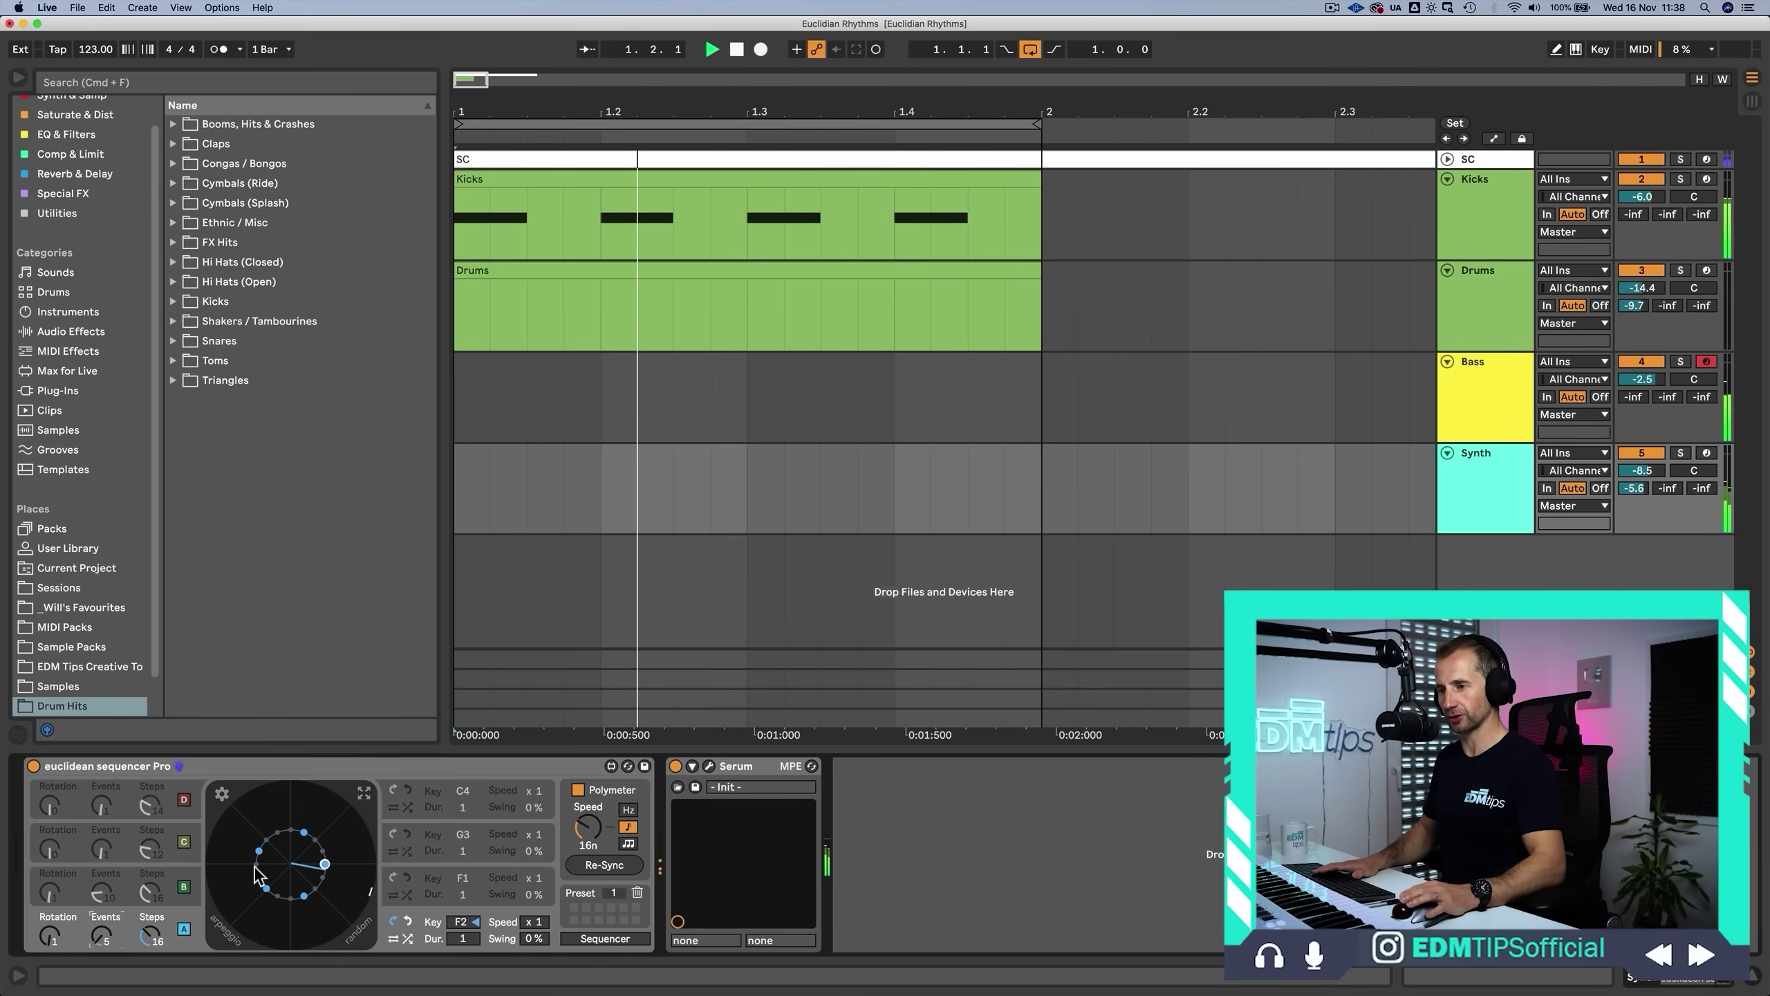
{"action": "key", "text": "space"}
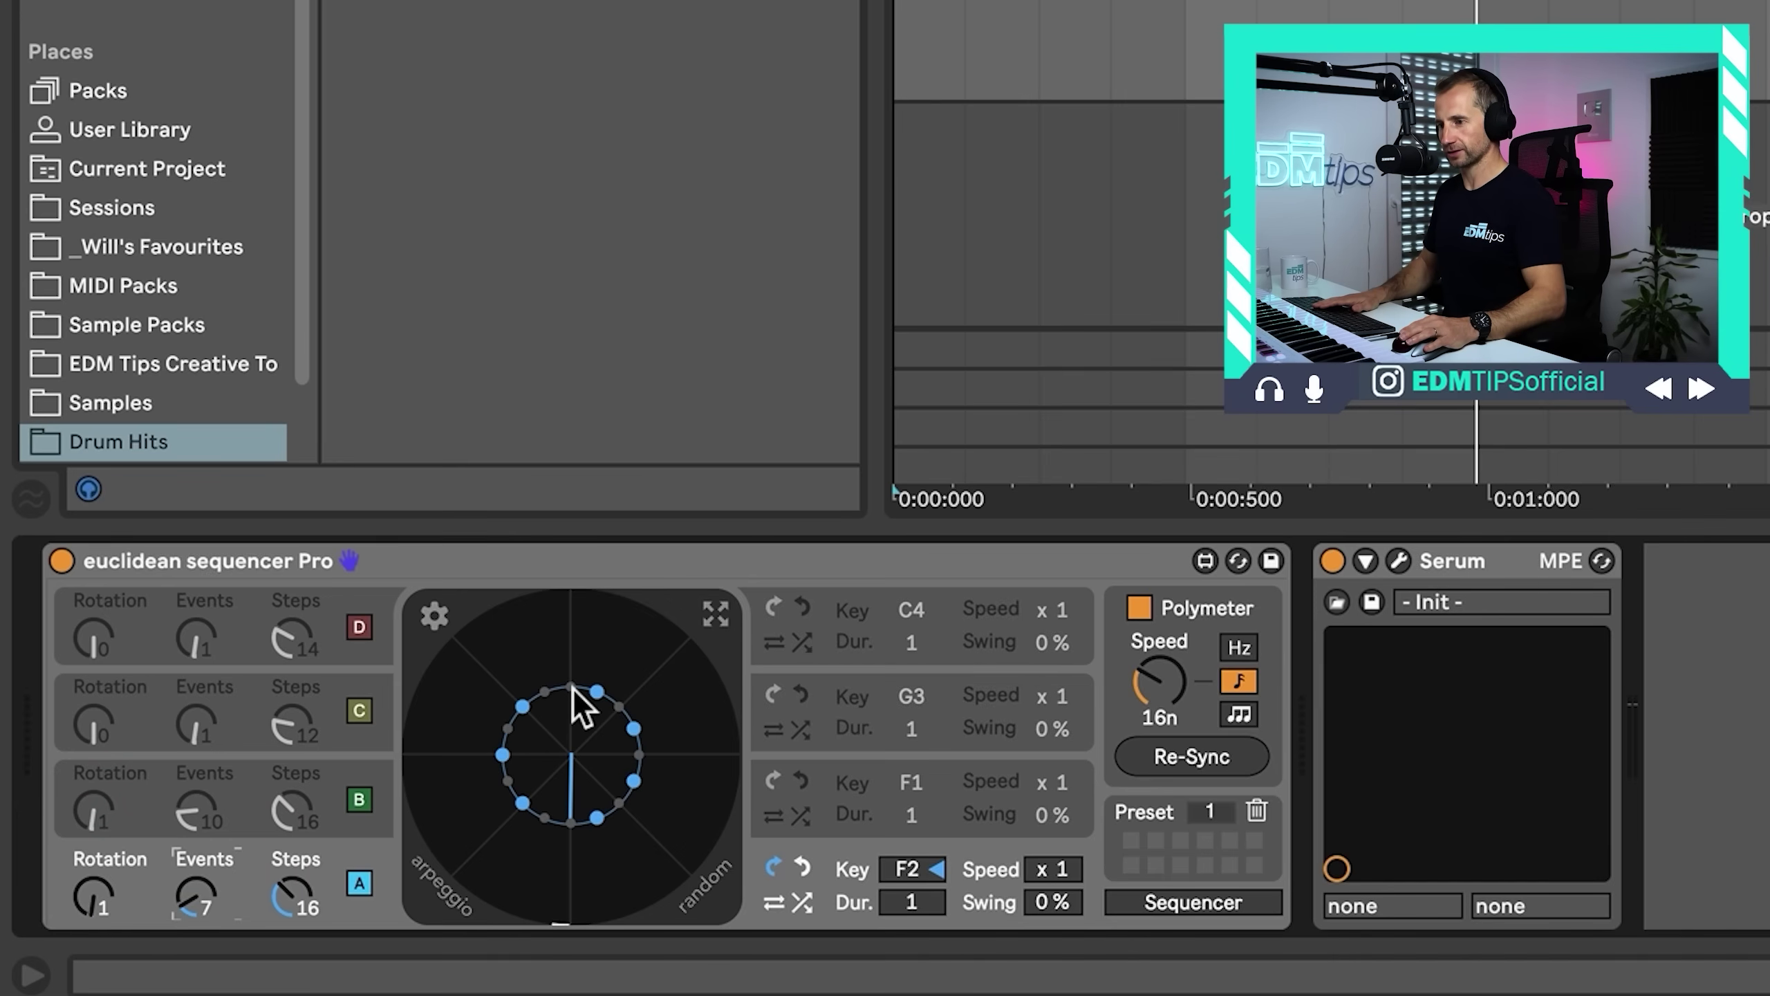
- Reset lane A's Rotation to 0, then set it to 2 during playback
{"action": "left_click_drag", "start_coordinate": [84, 909], "coordinate": [84, 919]}
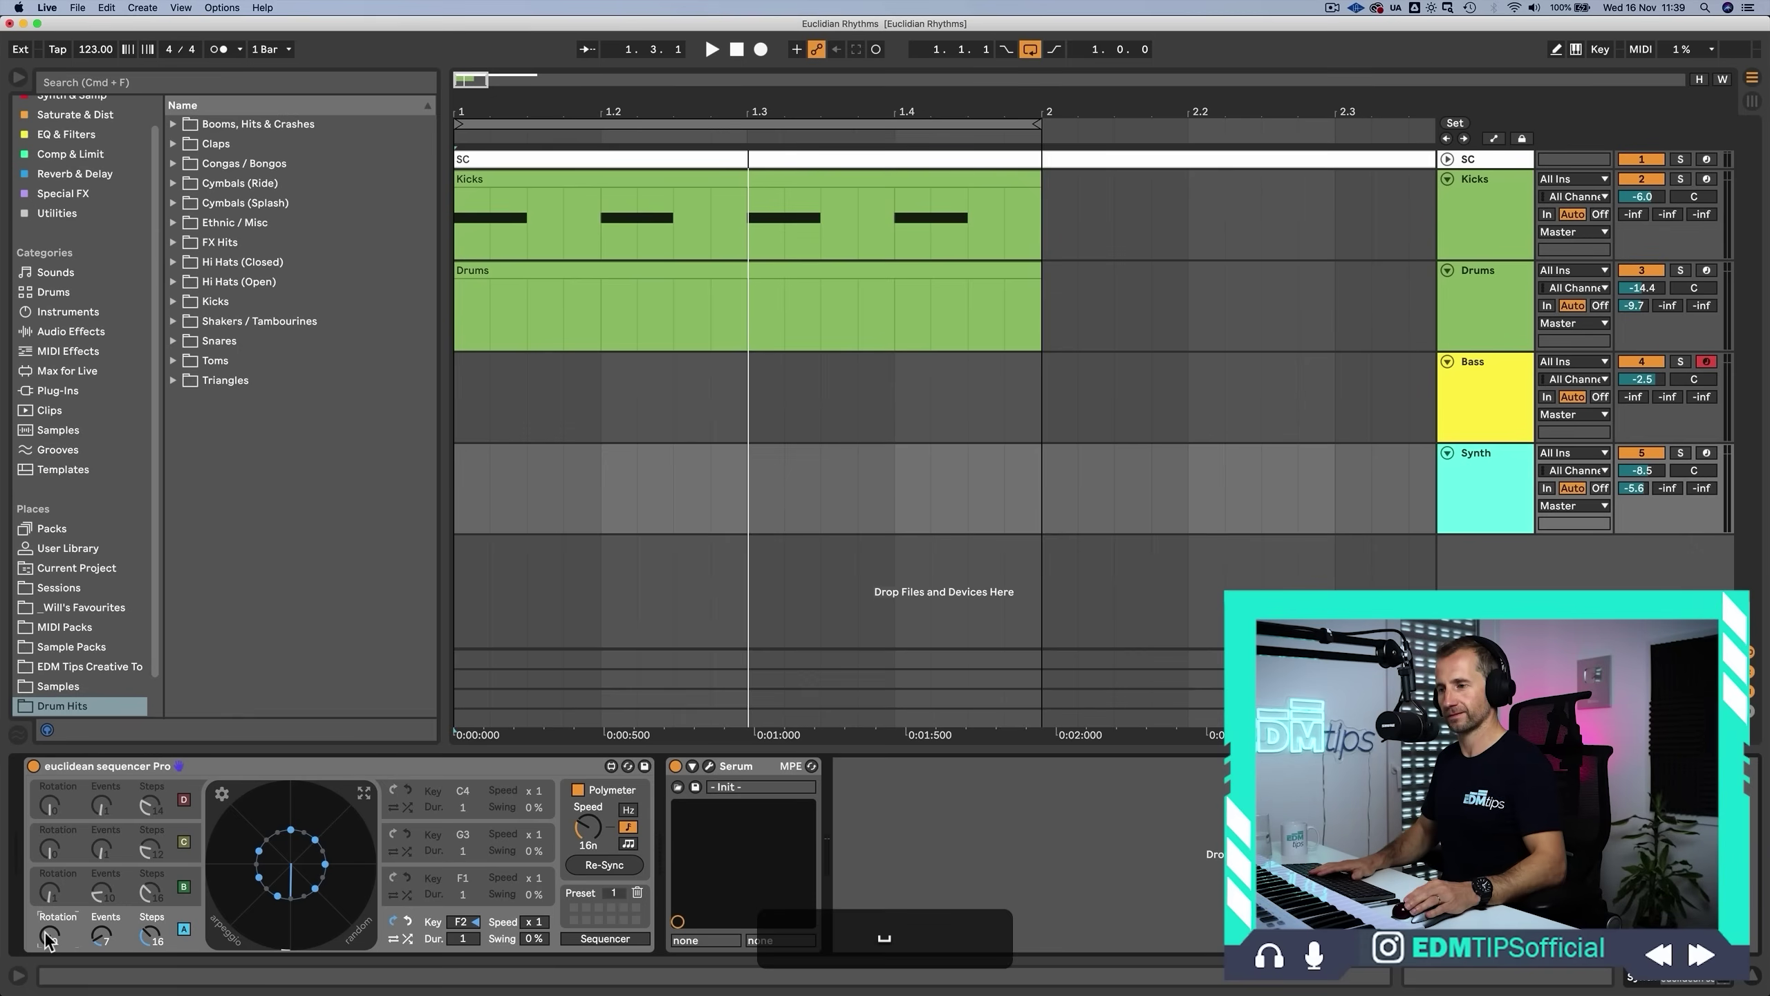
{"action": "key", "text": "space"}
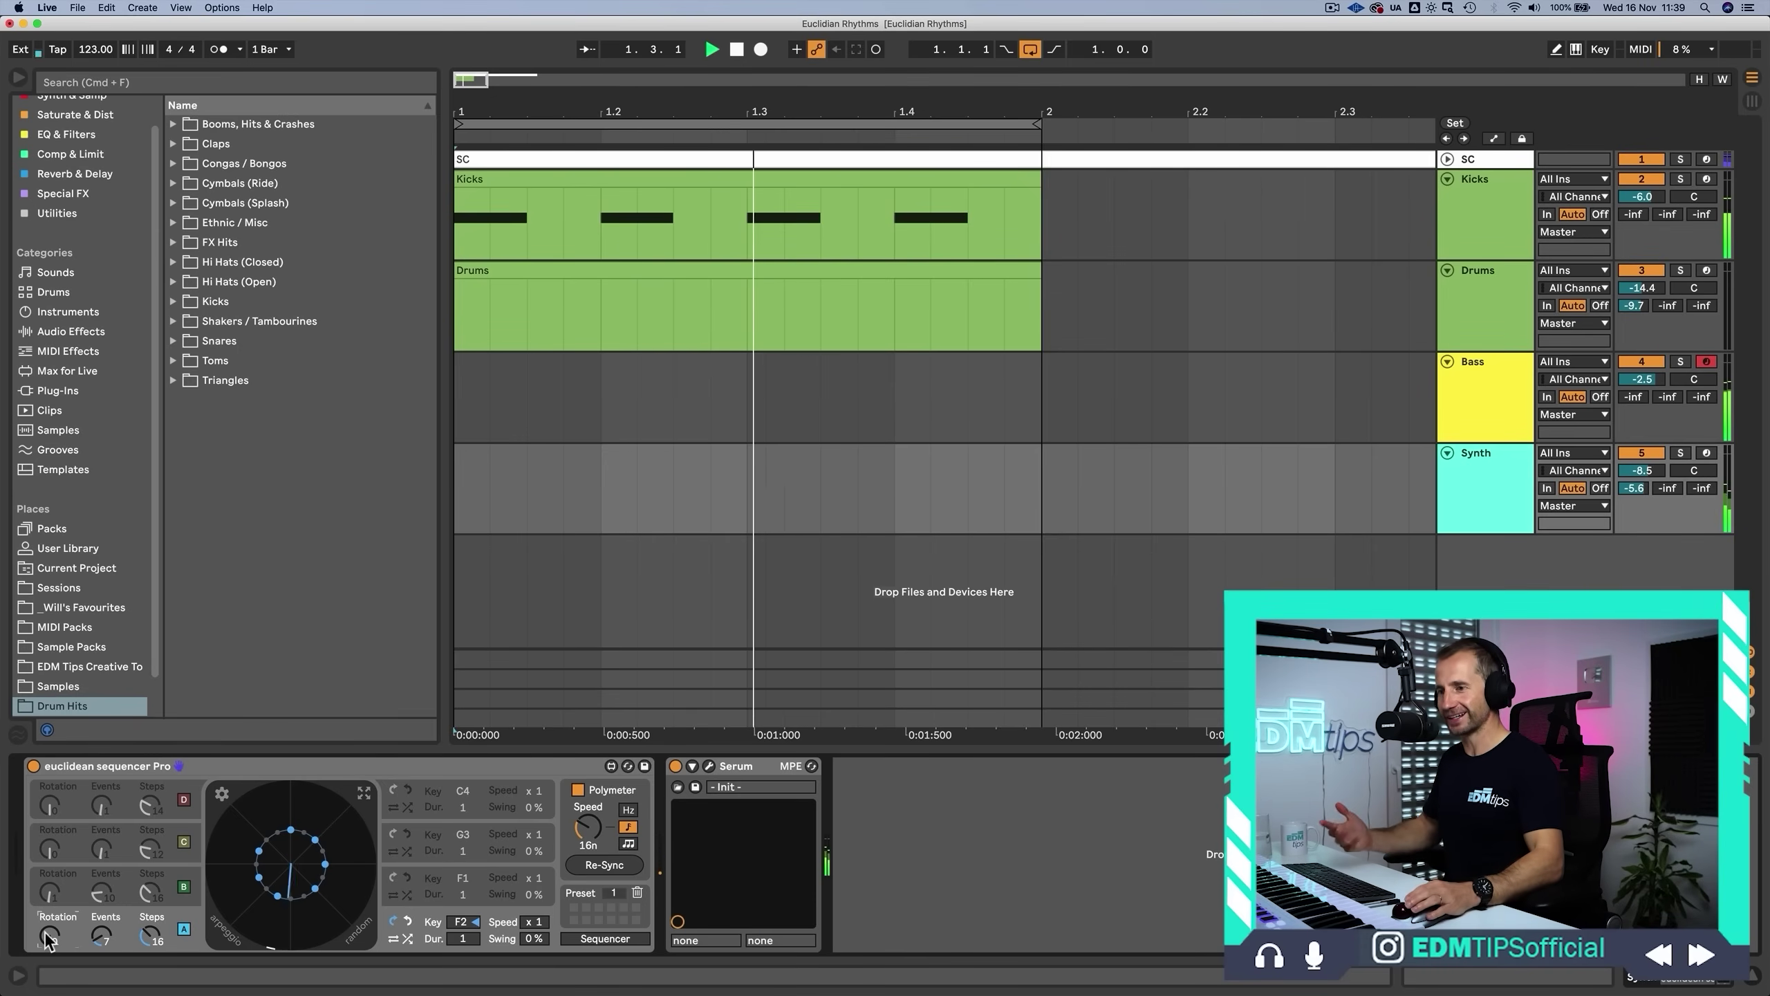
{"action": "left_click_drag", "start_coordinate": [48, 940], "coordinate": [48, 927]}
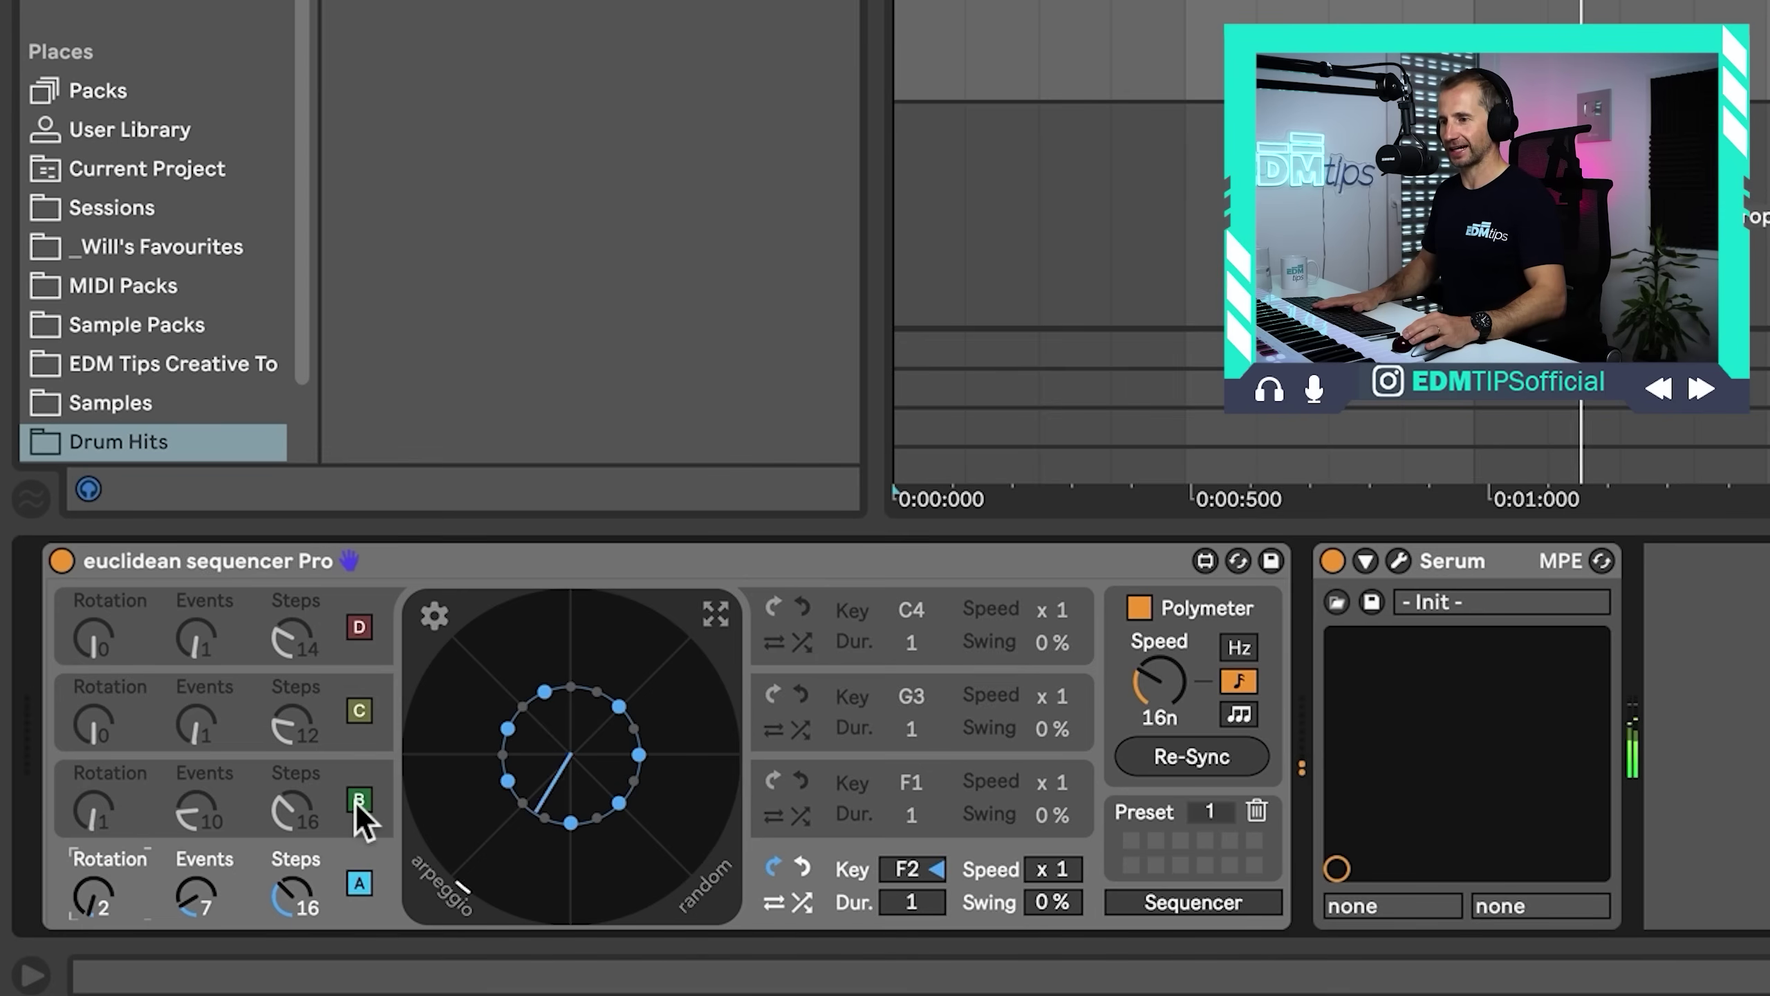
- Re-enable lane B so its 10-of-16-step F1 pattern at rotation 1 plays with lane A
{"action": "left_click", "coordinate": [359, 799]}
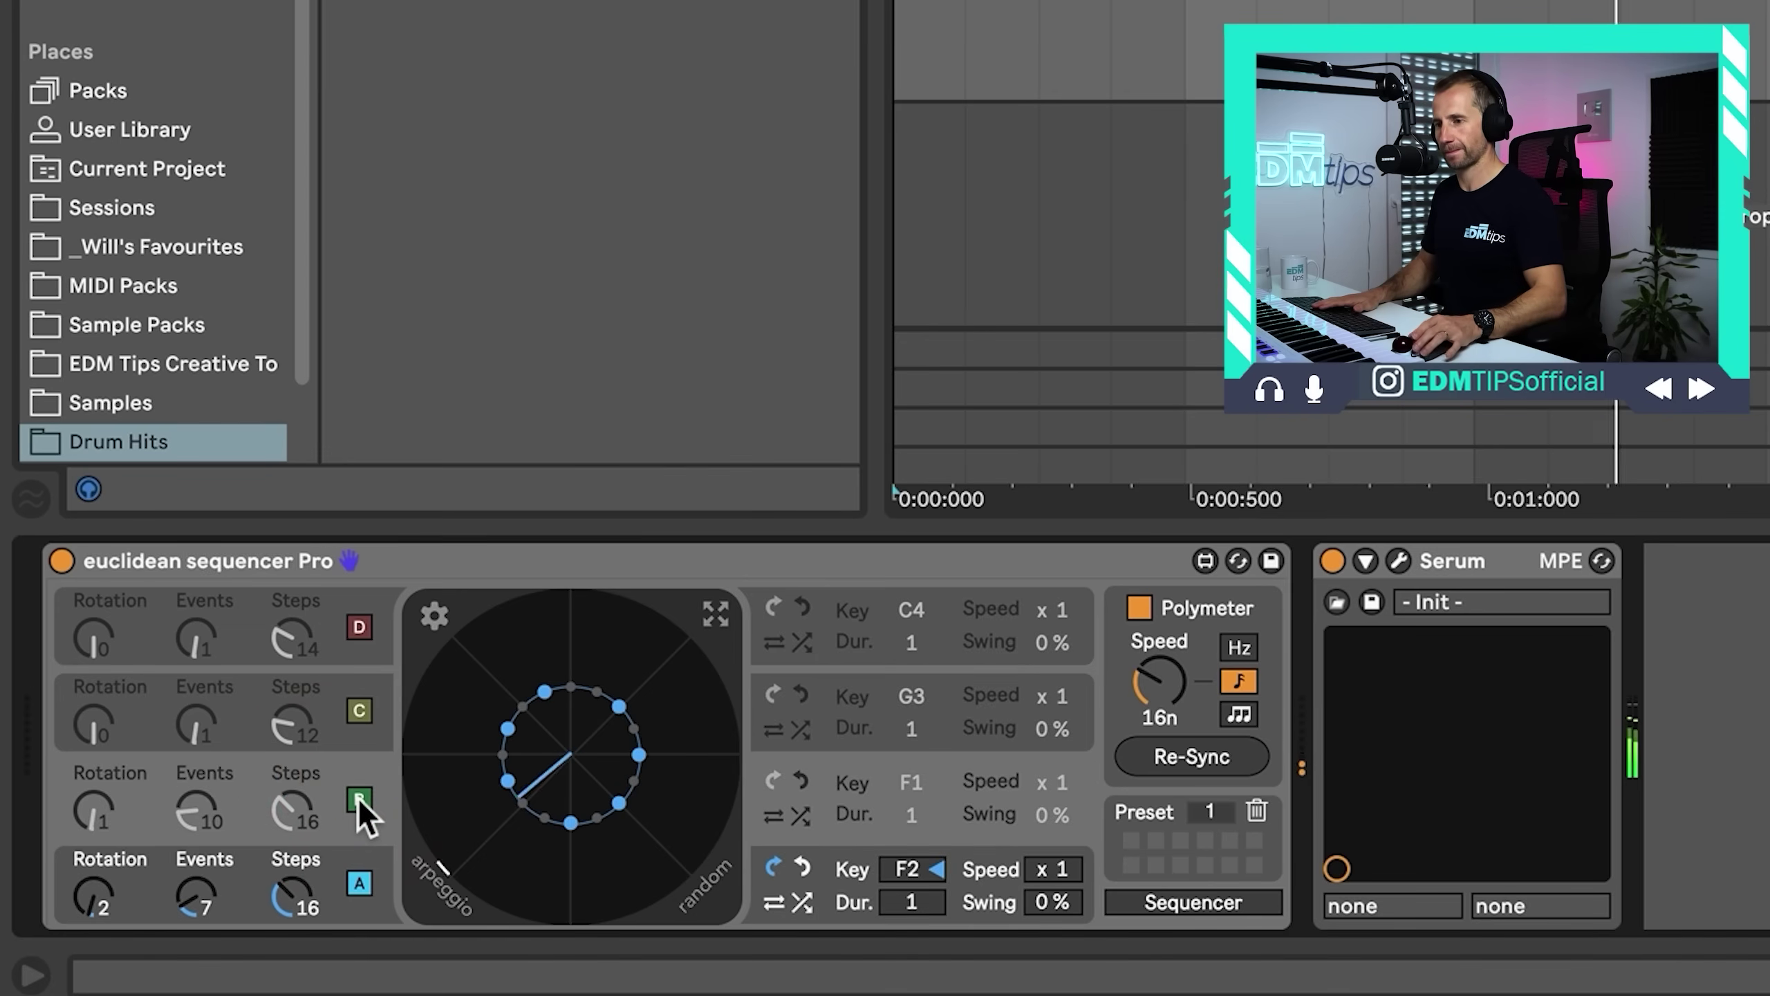
{"action": "left_click", "coordinate": [358, 800]}
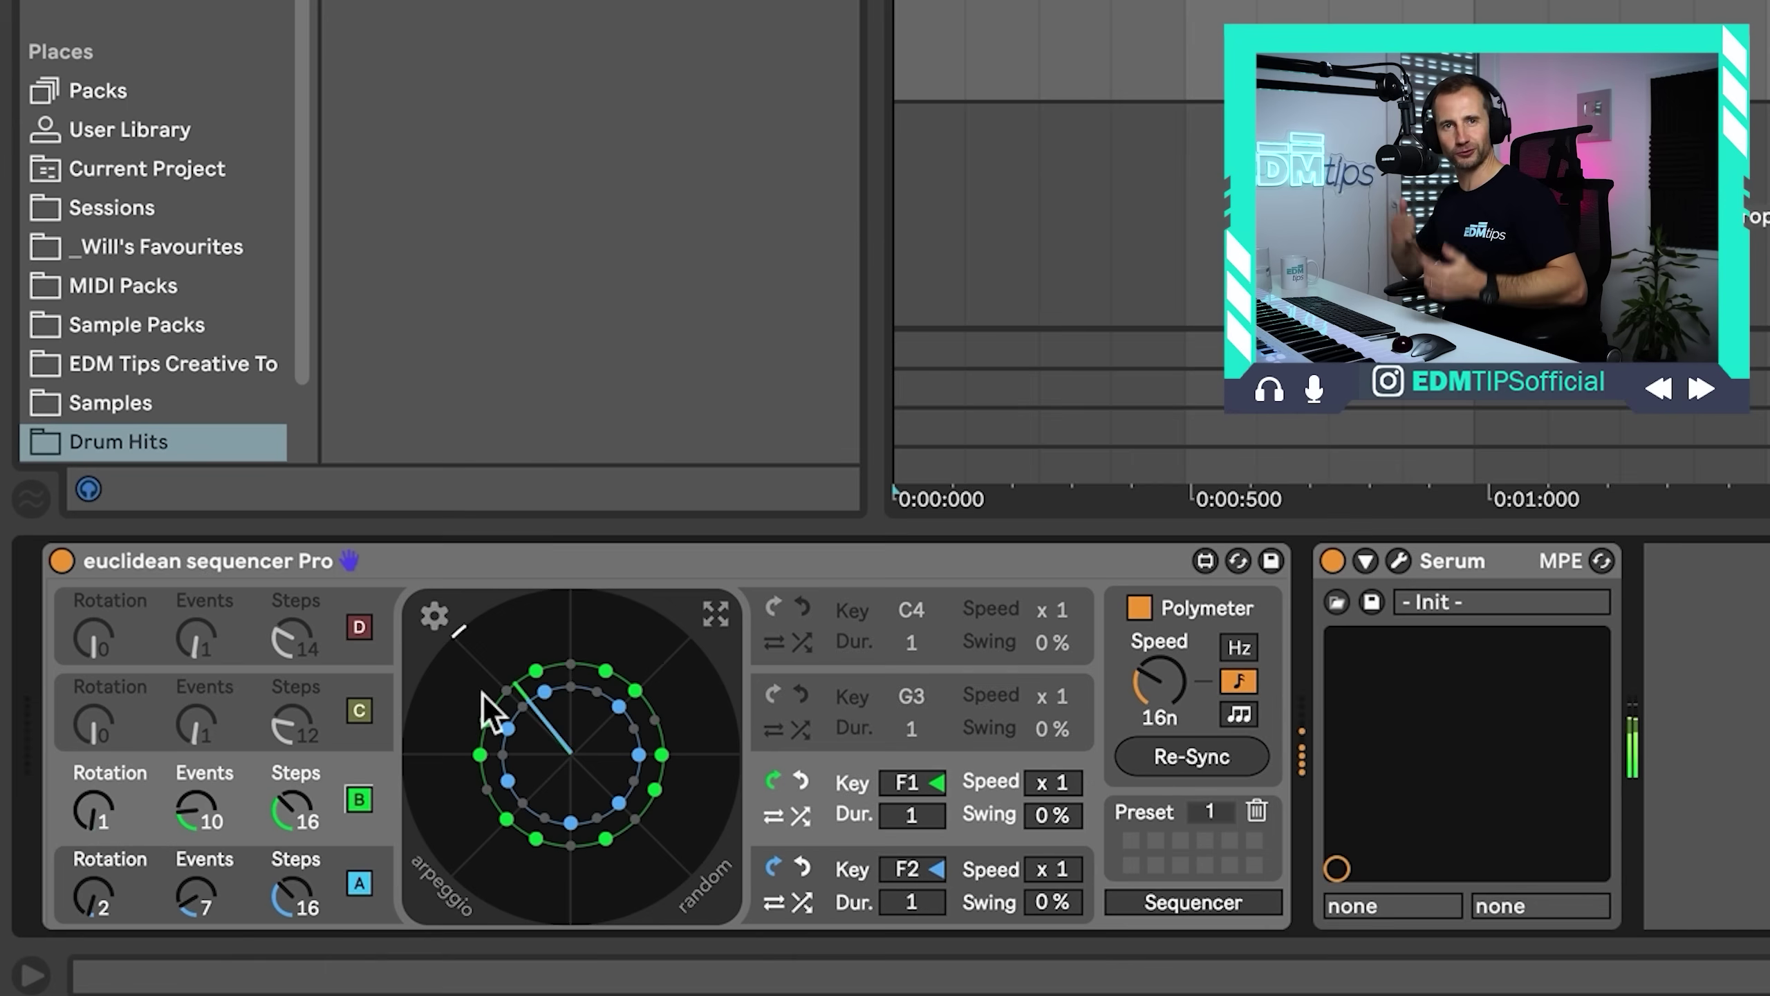
- Enable lane C on G3 with 5 events over 12 steps, re-sync all lanes, and stop playback
{"action": "left_click", "coordinate": [265, 690]}
{"action": "left_click", "coordinate": [358, 712]}
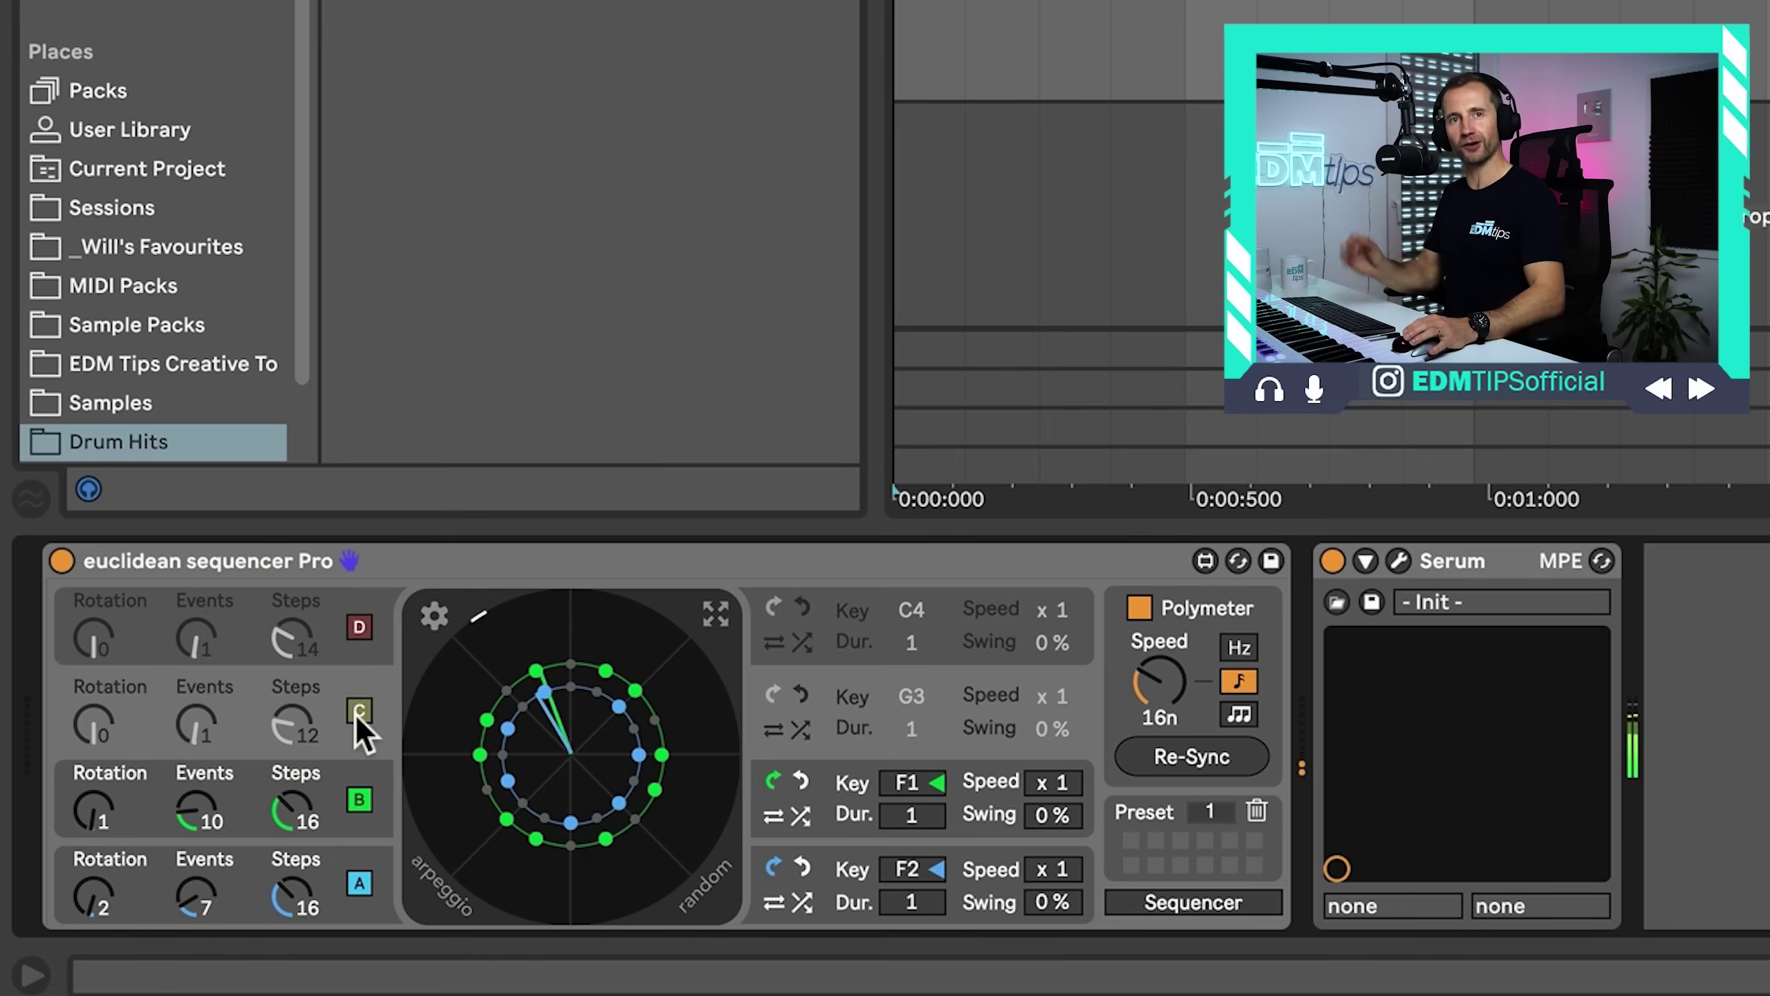
{"action": "left_click_drag", "start_coordinate": [302, 675], "coordinate": [302, 710]}
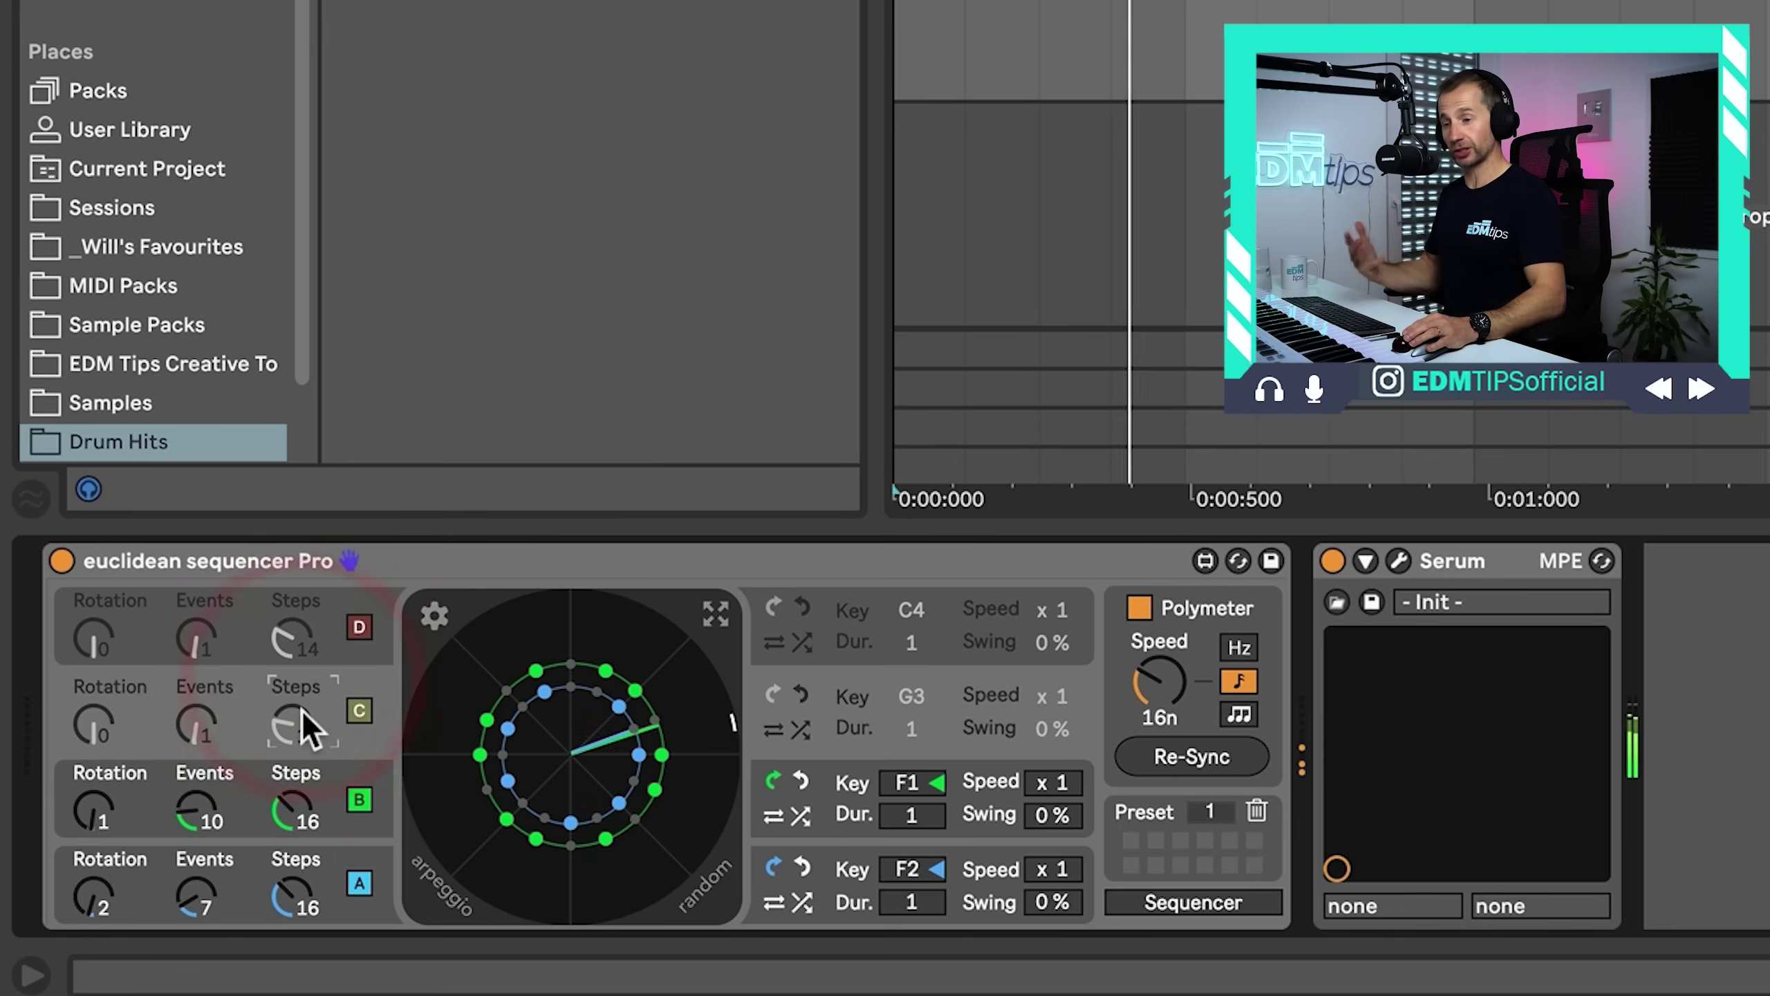
{"action": "left_click", "coordinate": [360, 711]}
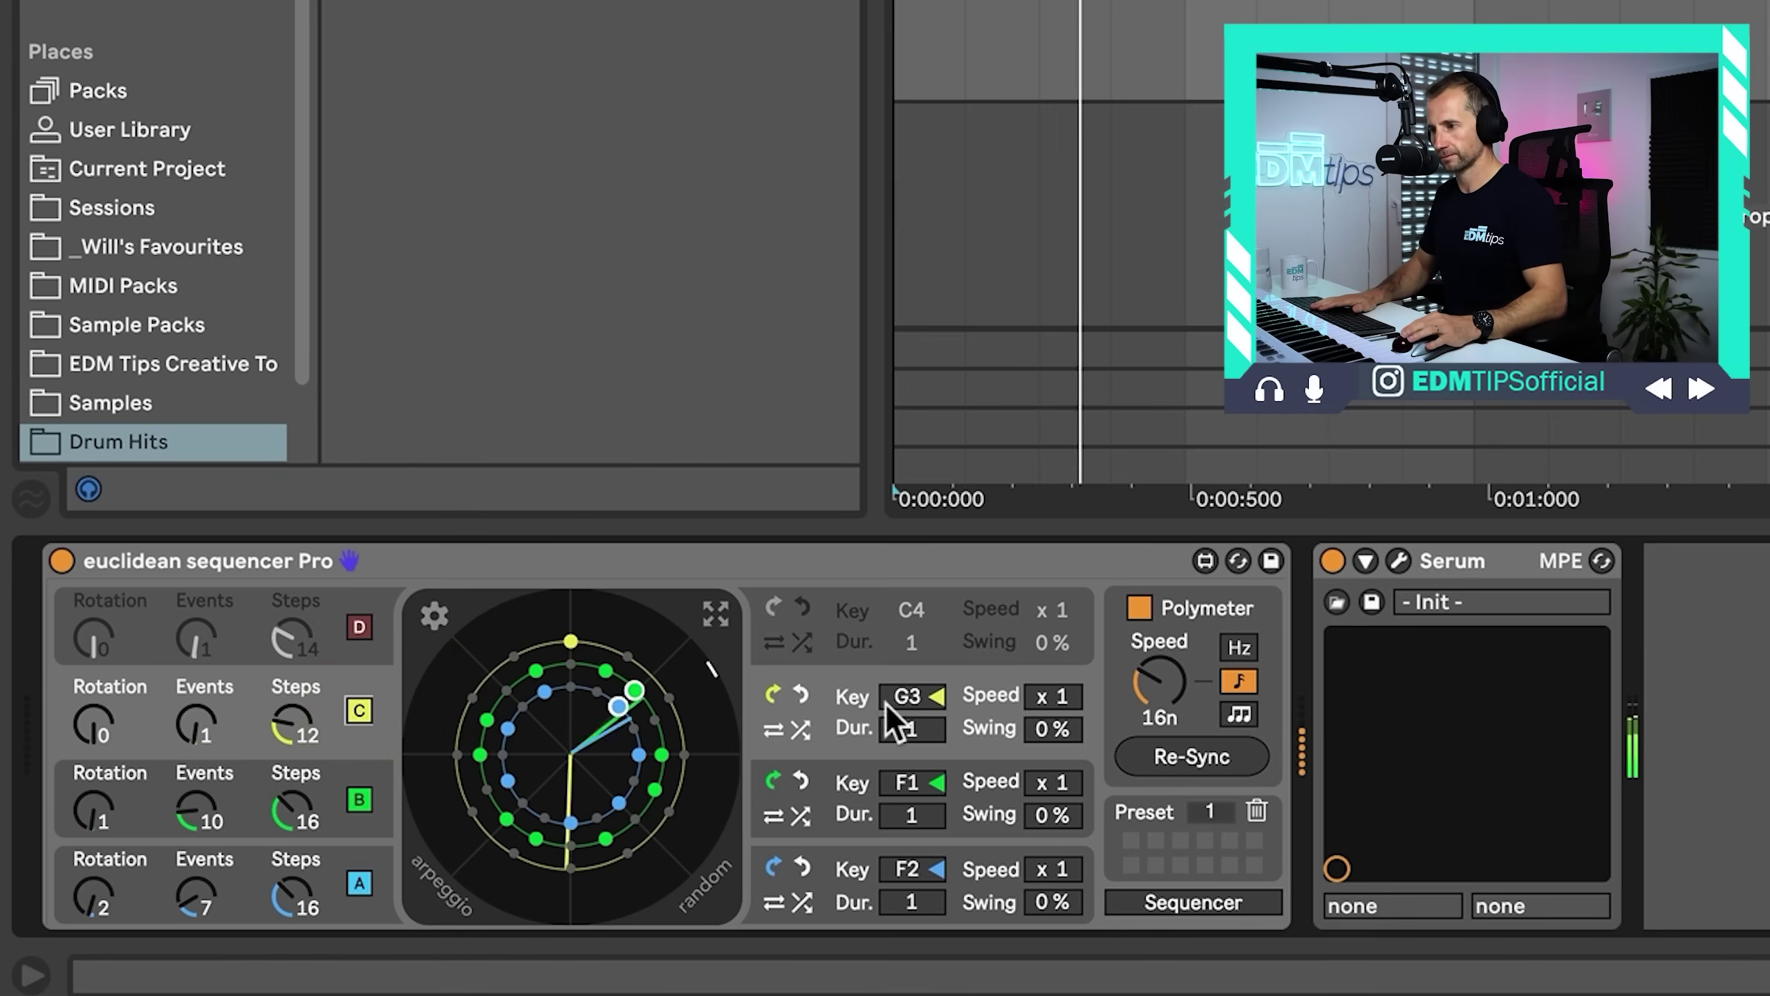
{"action": "left_click", "coordinate": [1188, 756]}
{"action": "key", "text": "space"}
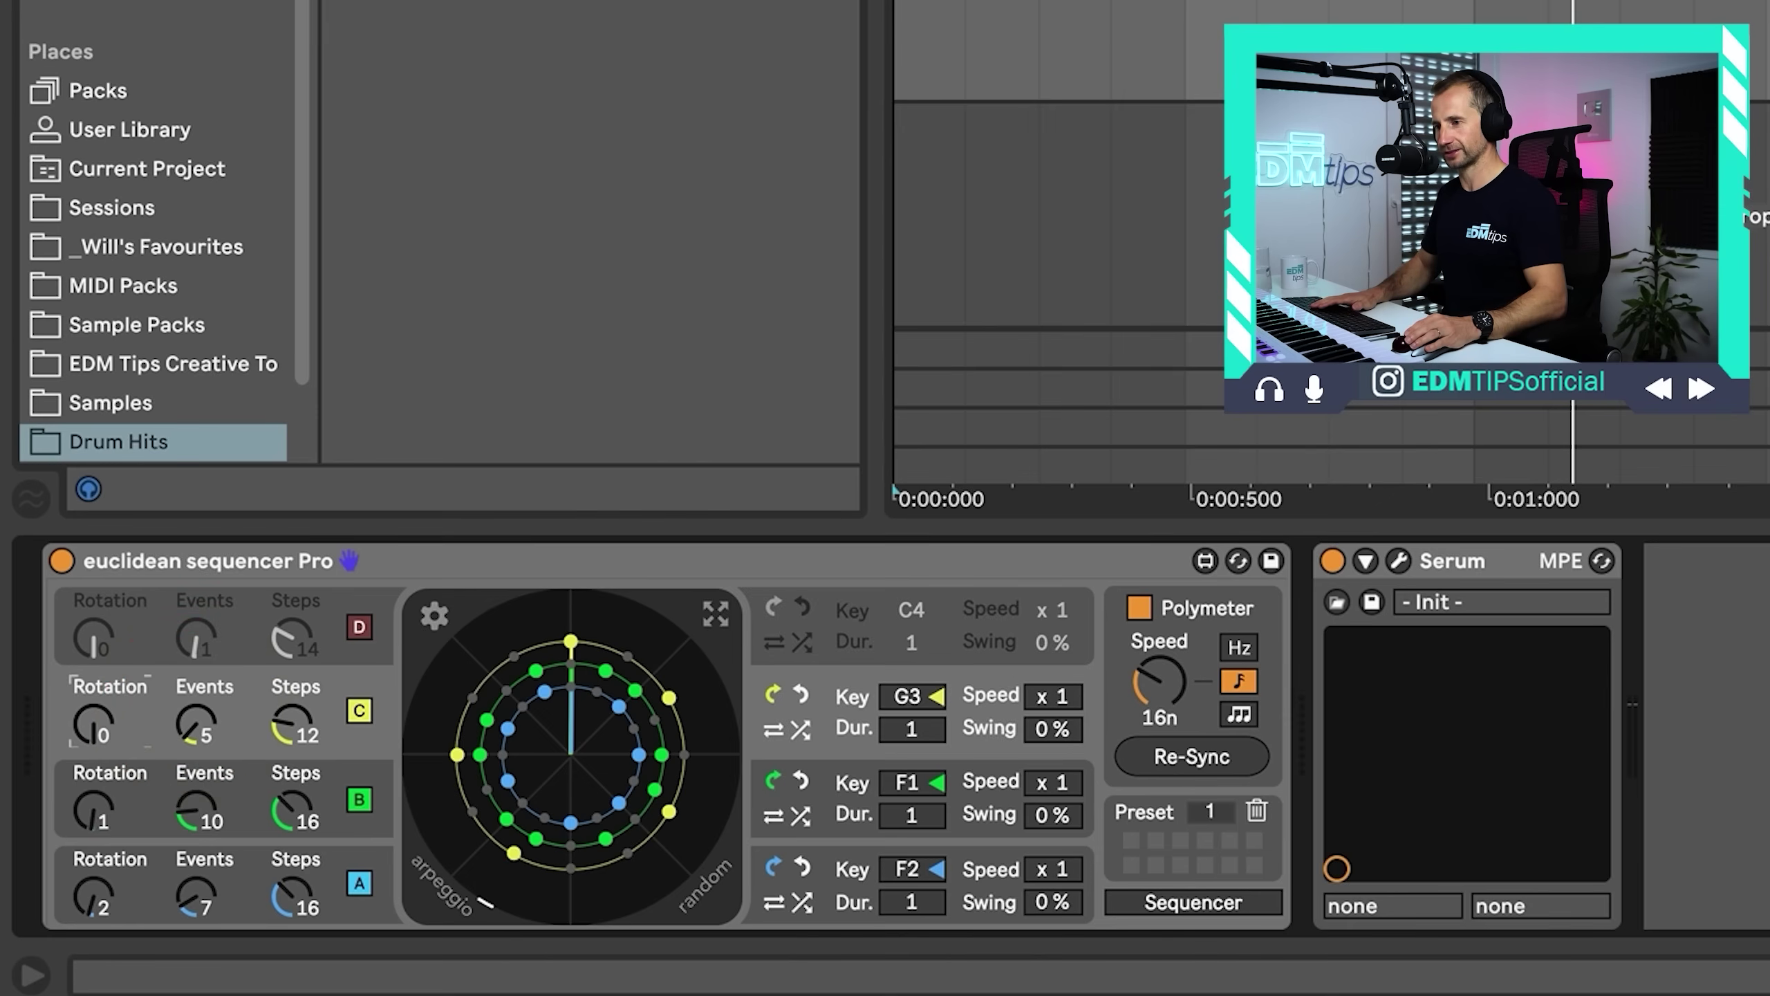
- Start playback and change lane C's note from G3 to A3
{"action": "key", "text": "space"}
{"action": "left_click", "coordinate": [94, 724]}
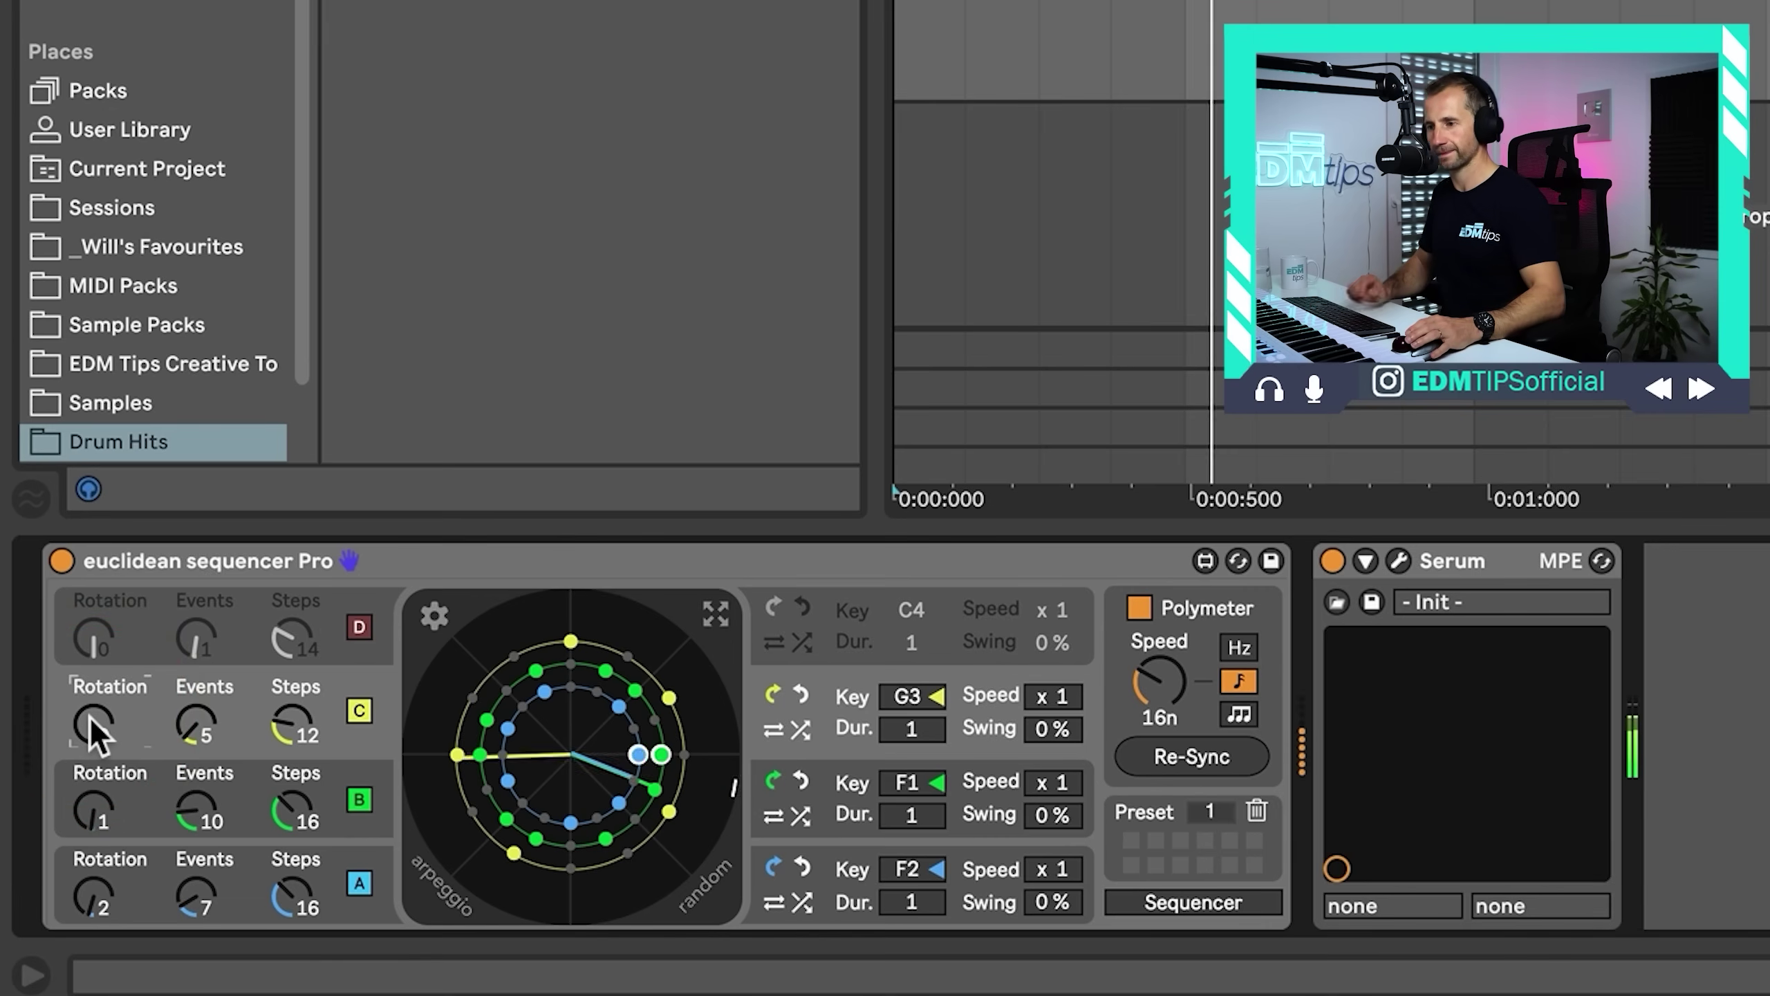
{"action": "left_click", "coordinate": [913, 699]}
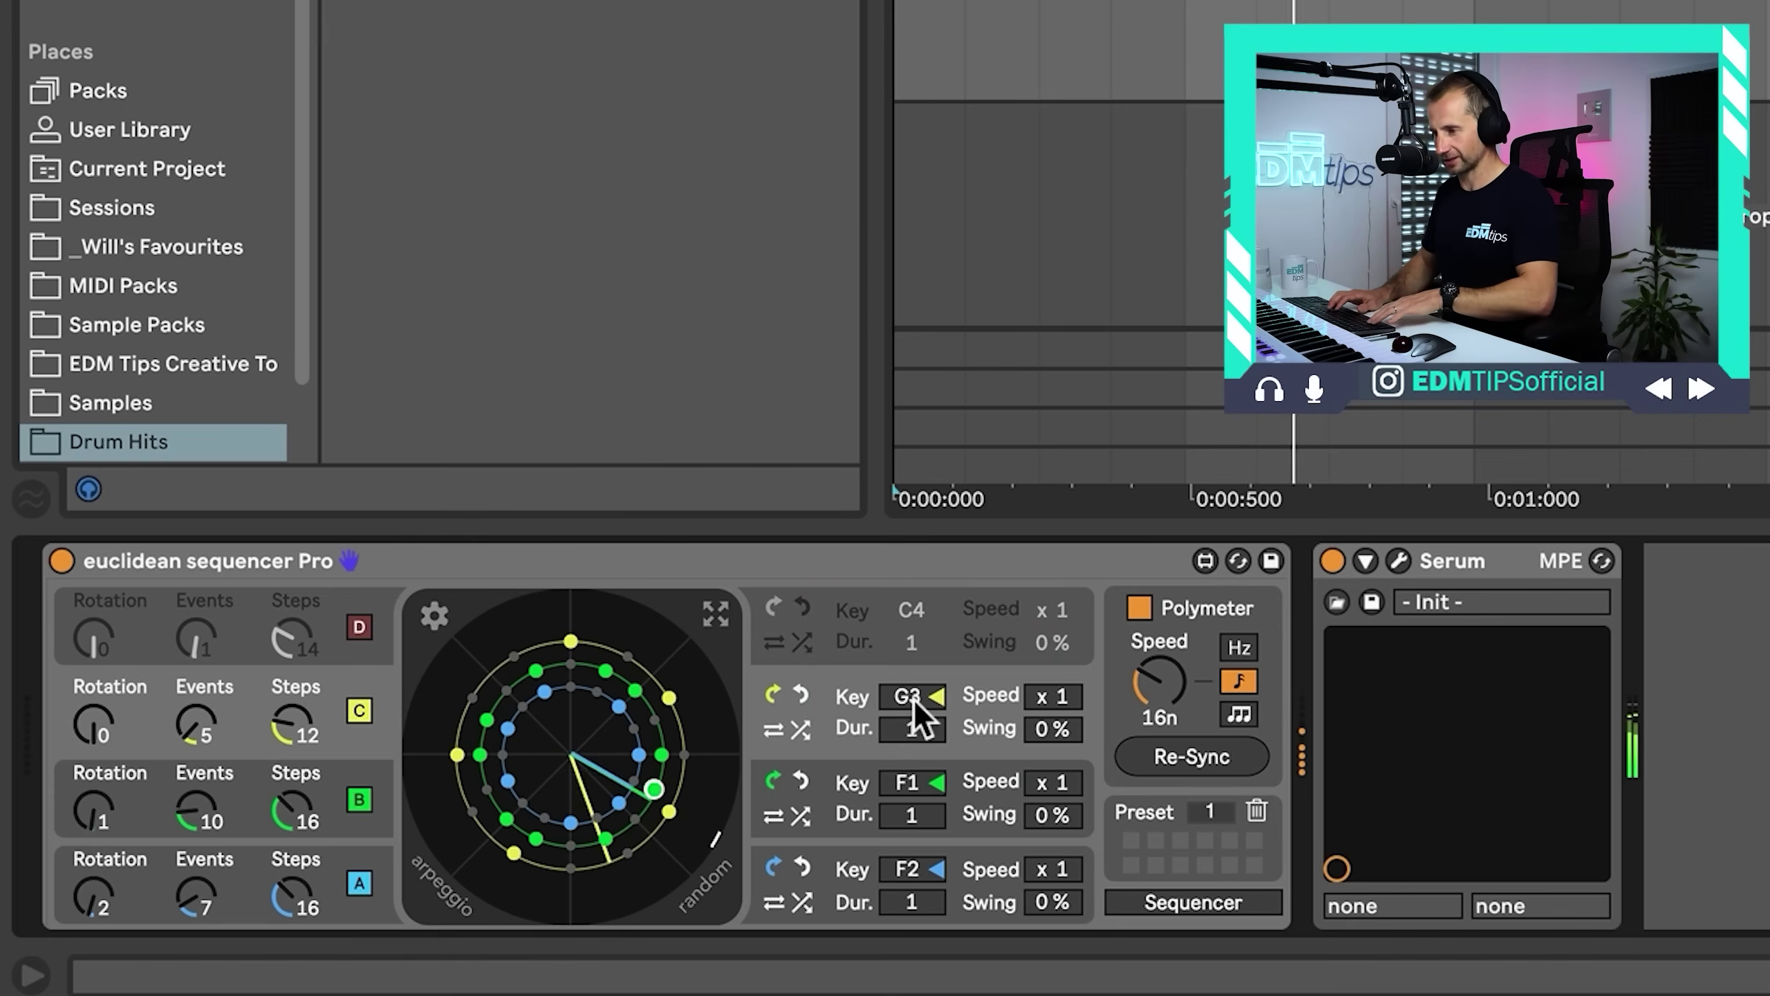
{"action": "type", "text": "a"}
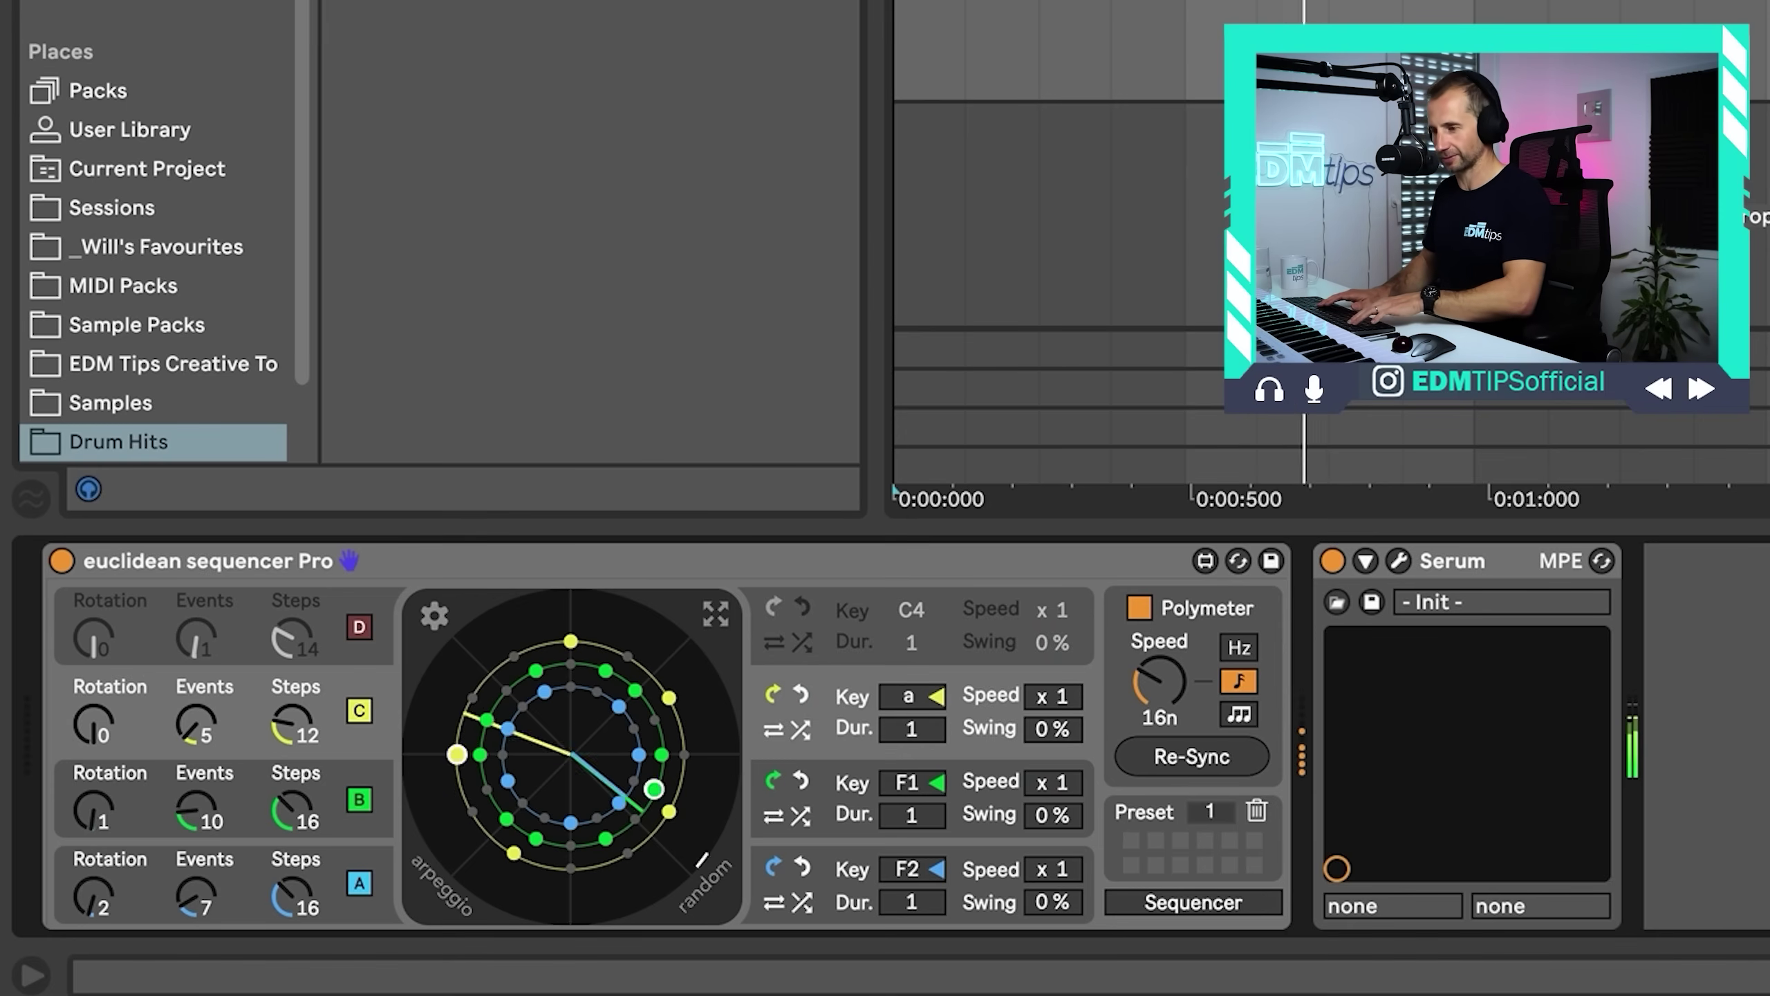
{"action": "type", "text": "3"}
{"action": "key", "text": "Return"}
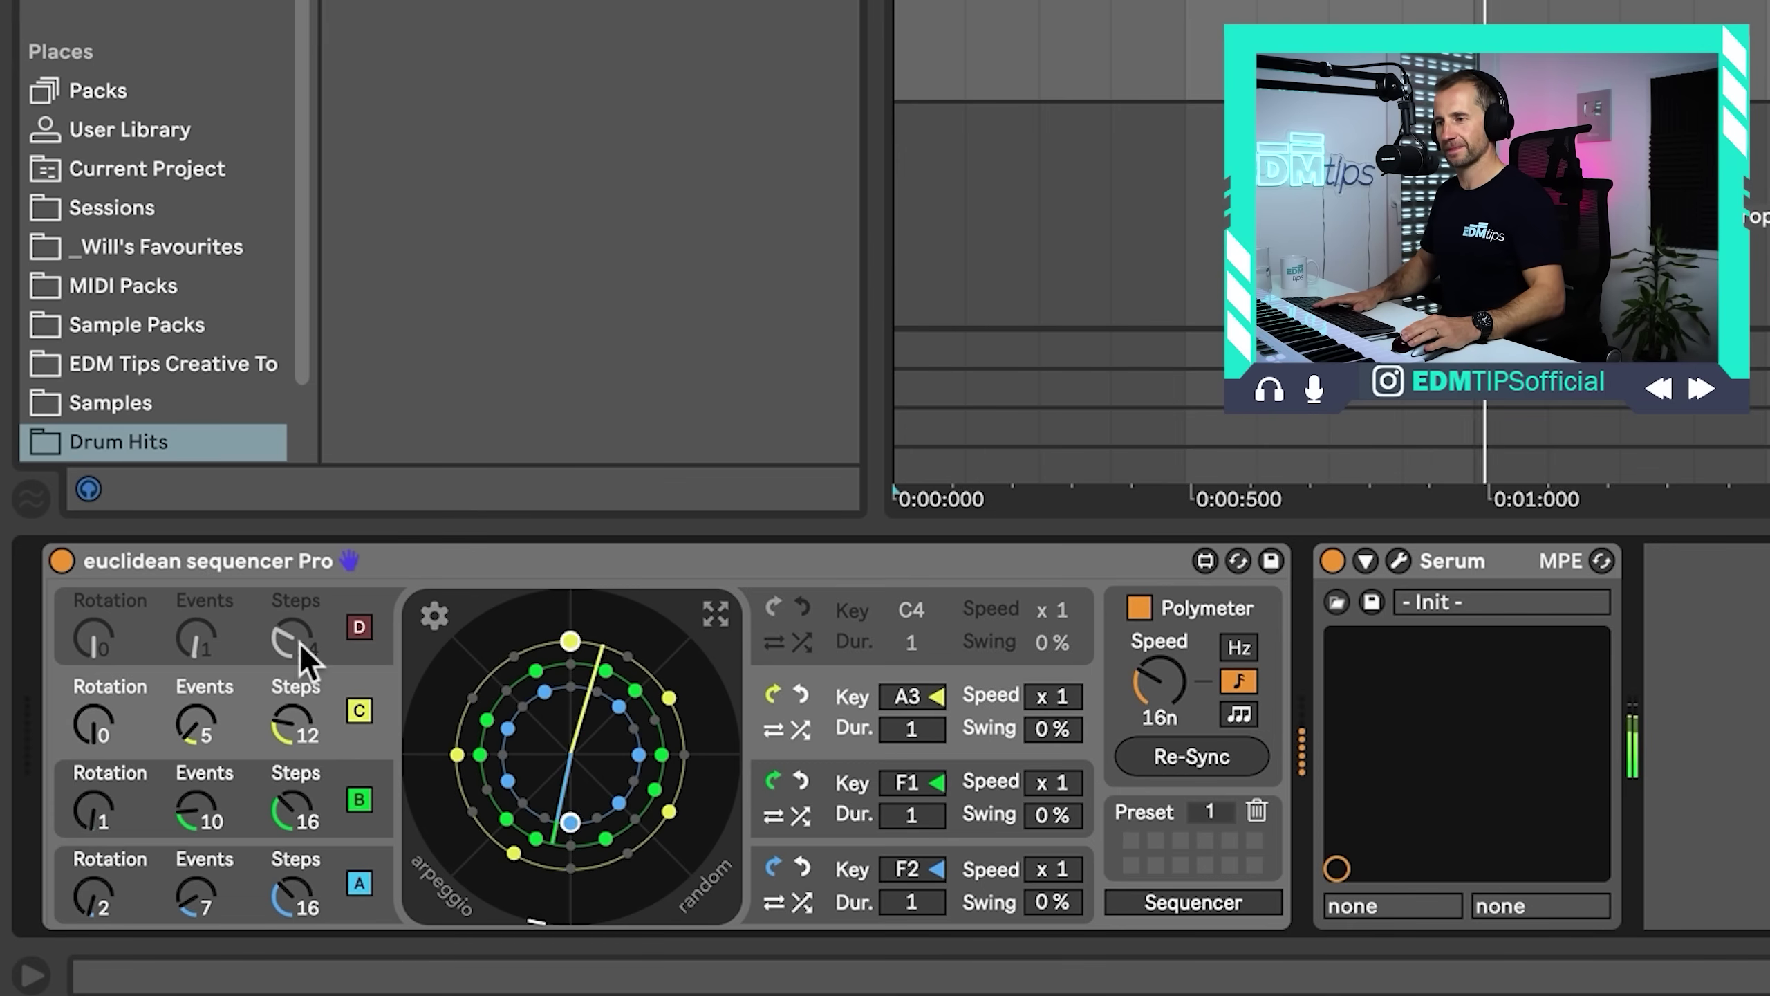
- Set lane D to 14 steps with rotation 4 and switch it on
{"action": "left_click_drag", "start_coordinate": [294, 631], "coordinate": [200, 592]}
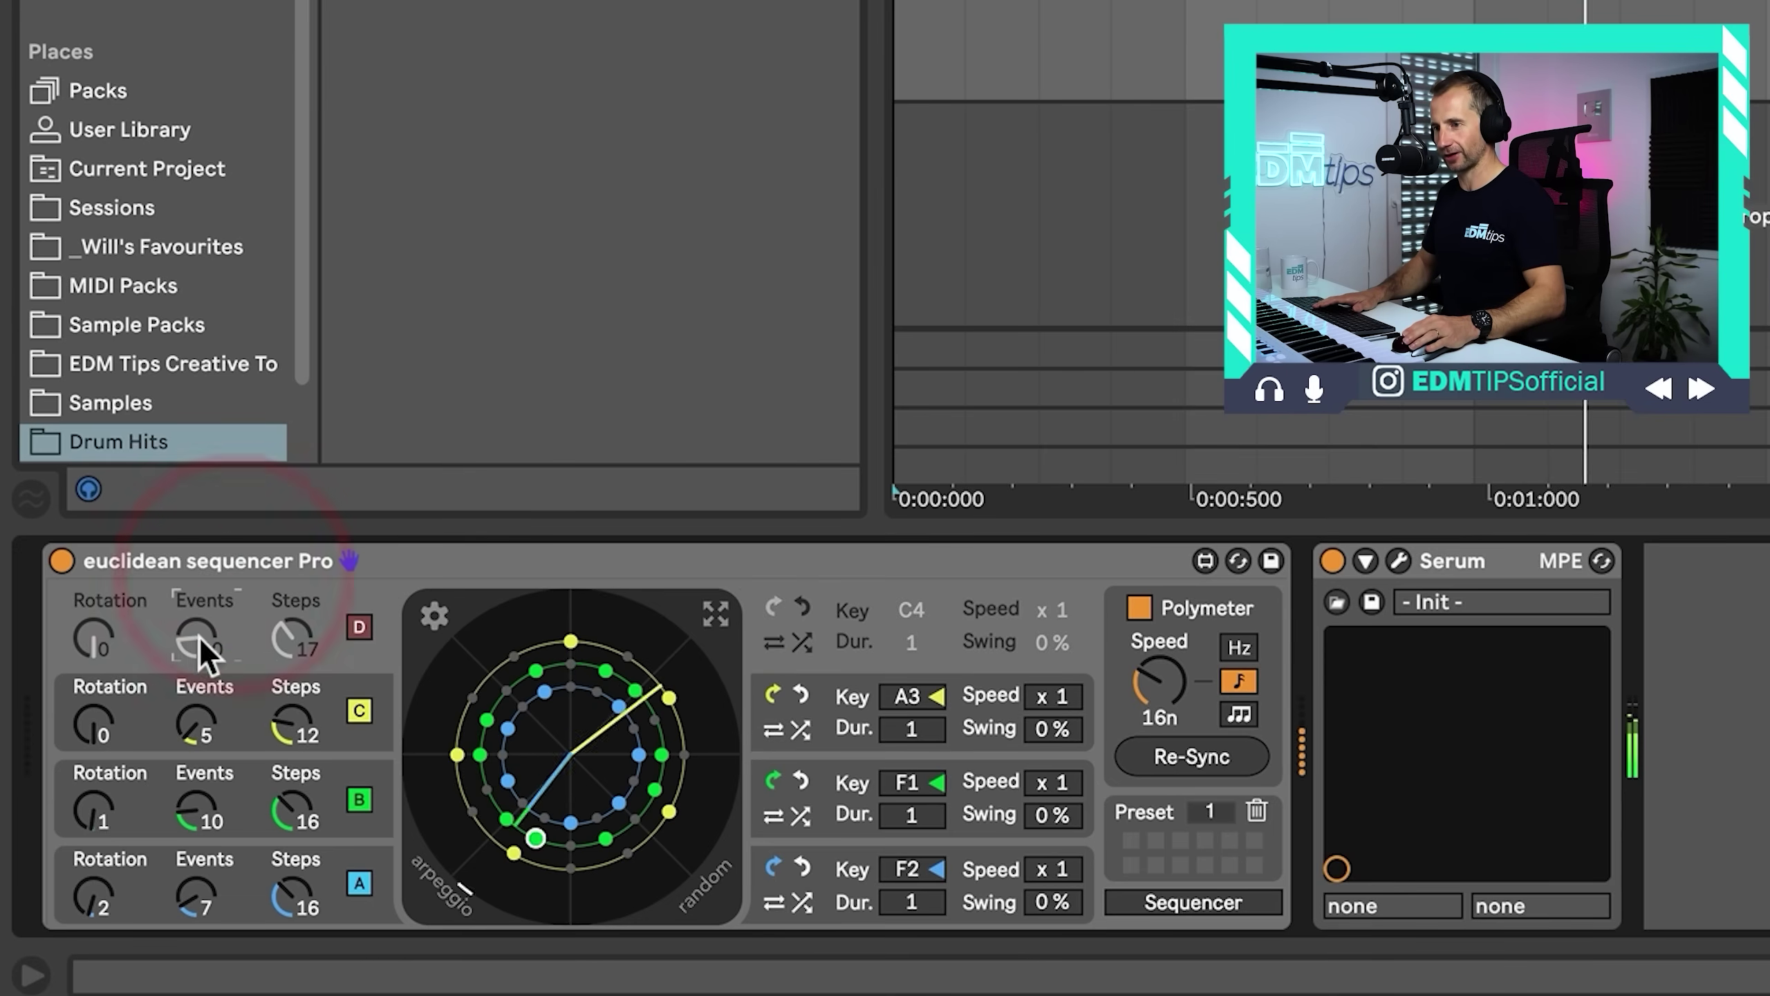
{"action": "left_click_drag", "start_coordinate": [94, 619], "coordinate": [94, 600]}
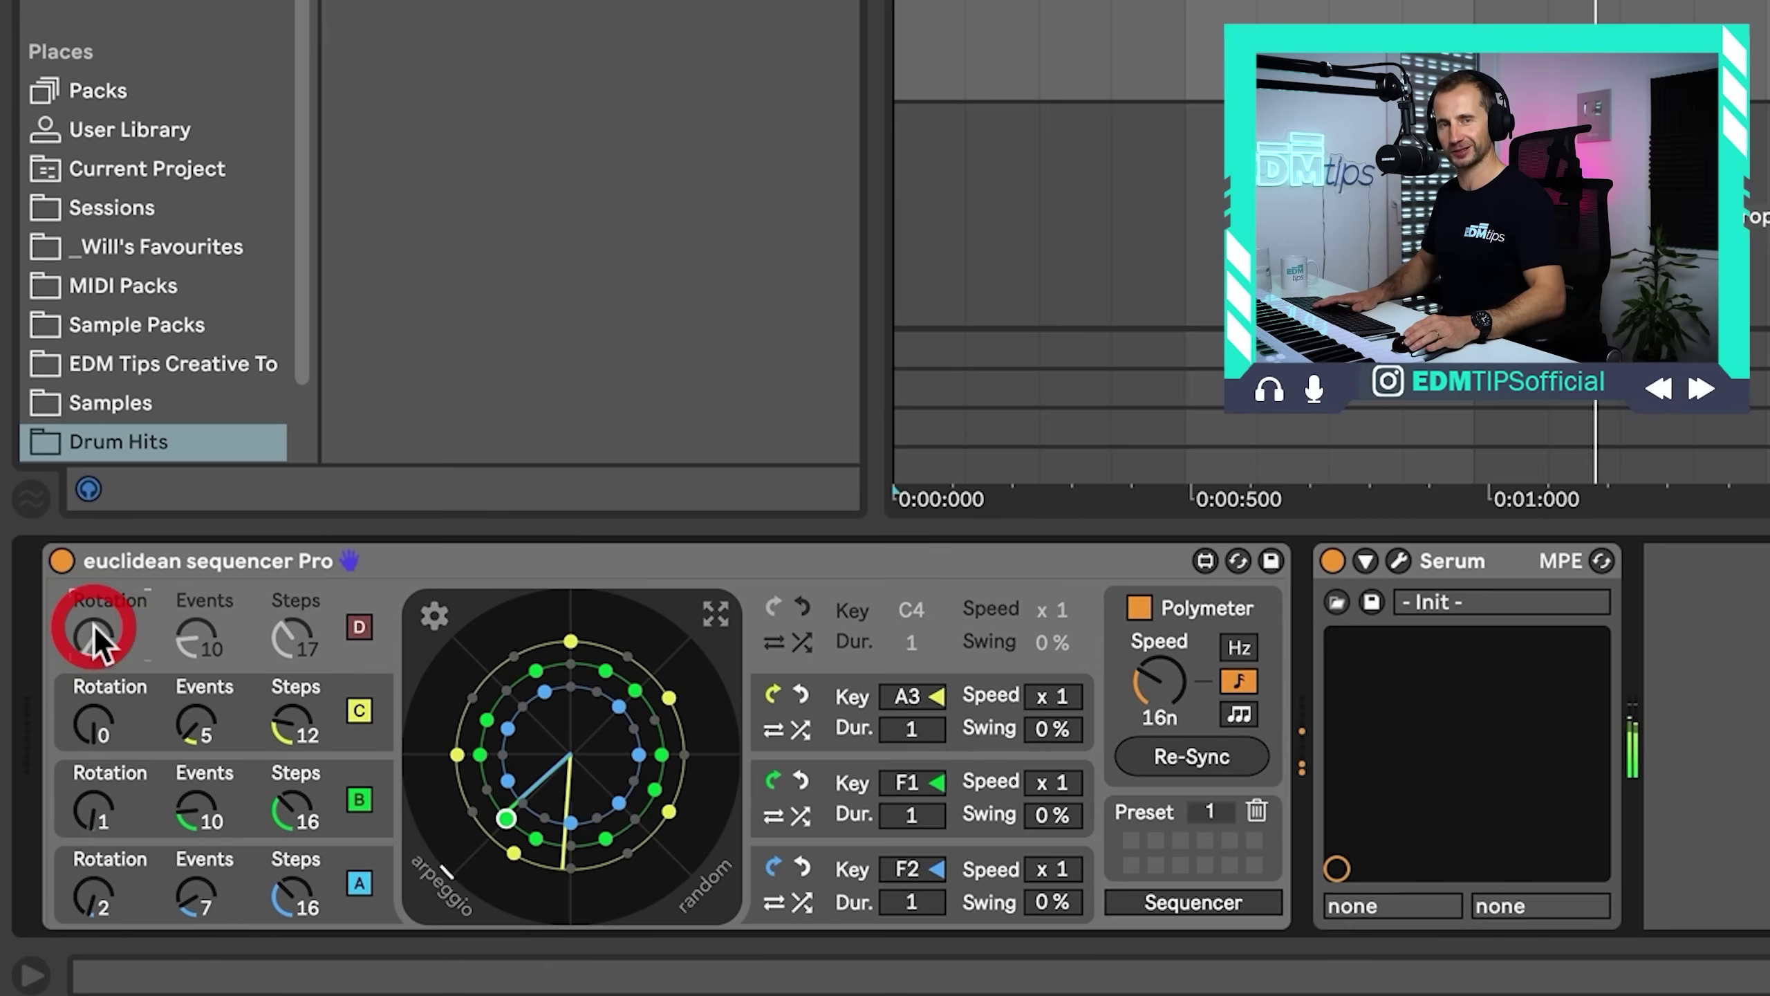
{"action": "left_click", "coordinate": [359, 625]}
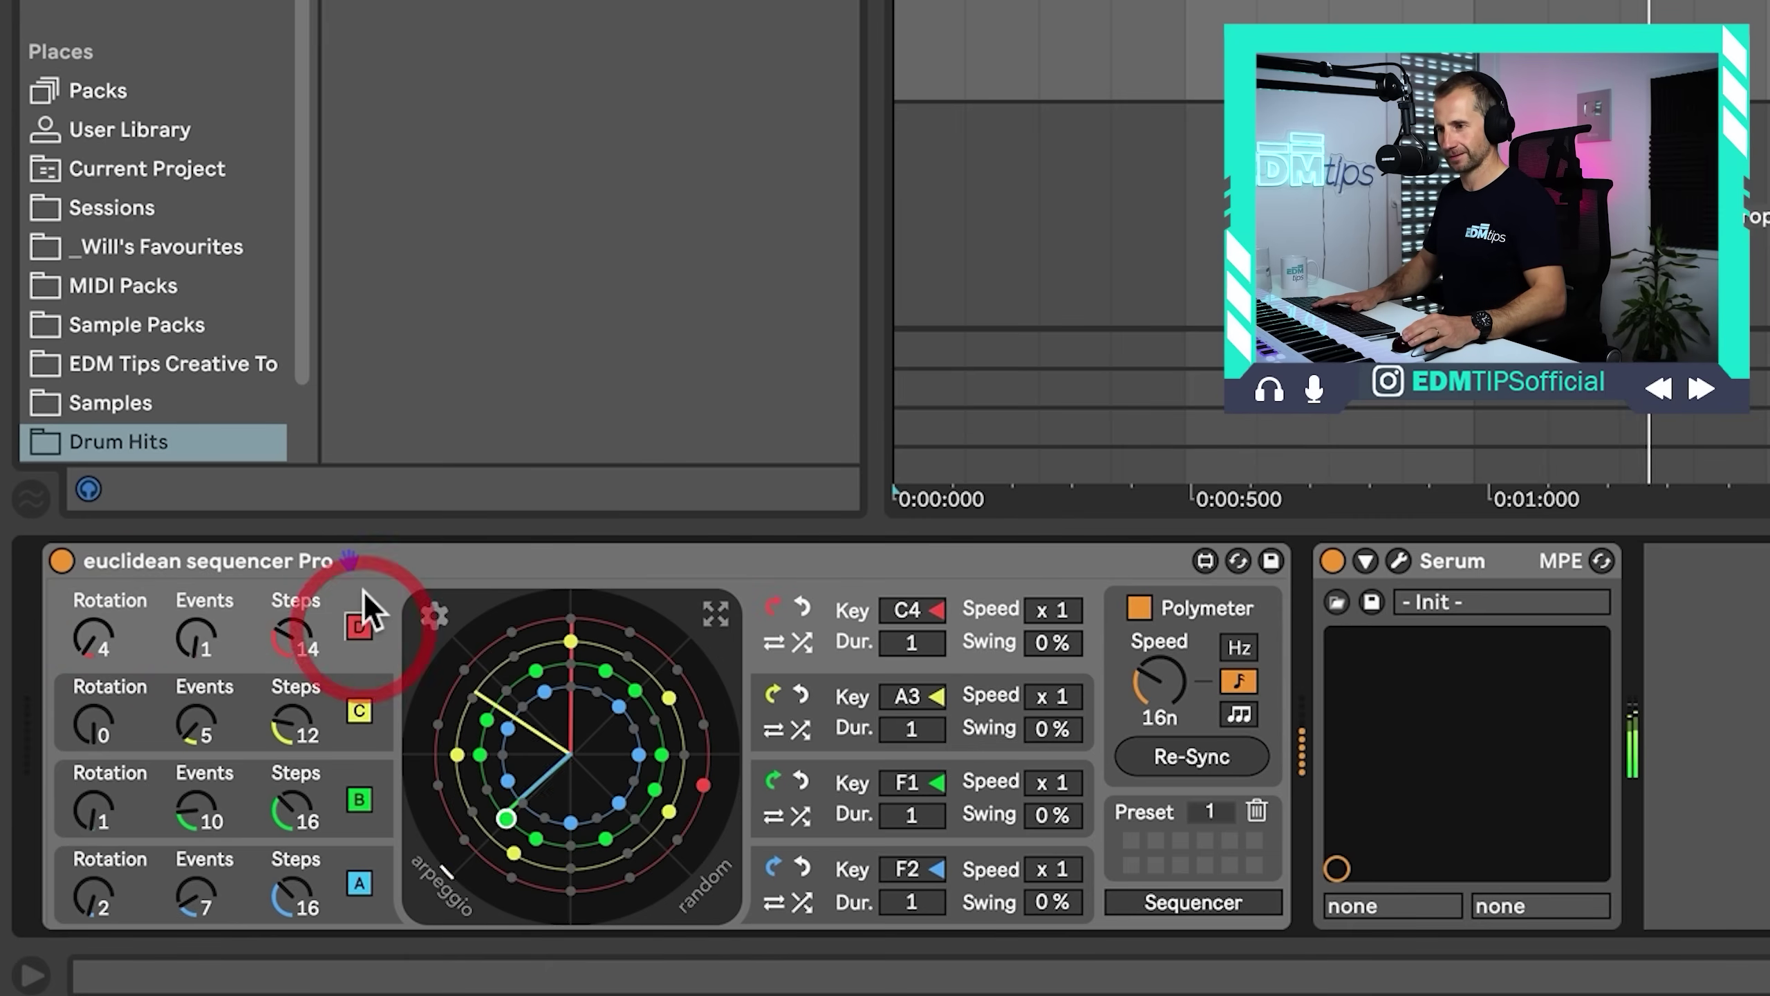
- Change the red lane's note from C4 to A5, then stop playback
{"action": "left_click", "coordinate": [898, 611]}
{"action": "key", "text": "shift"}
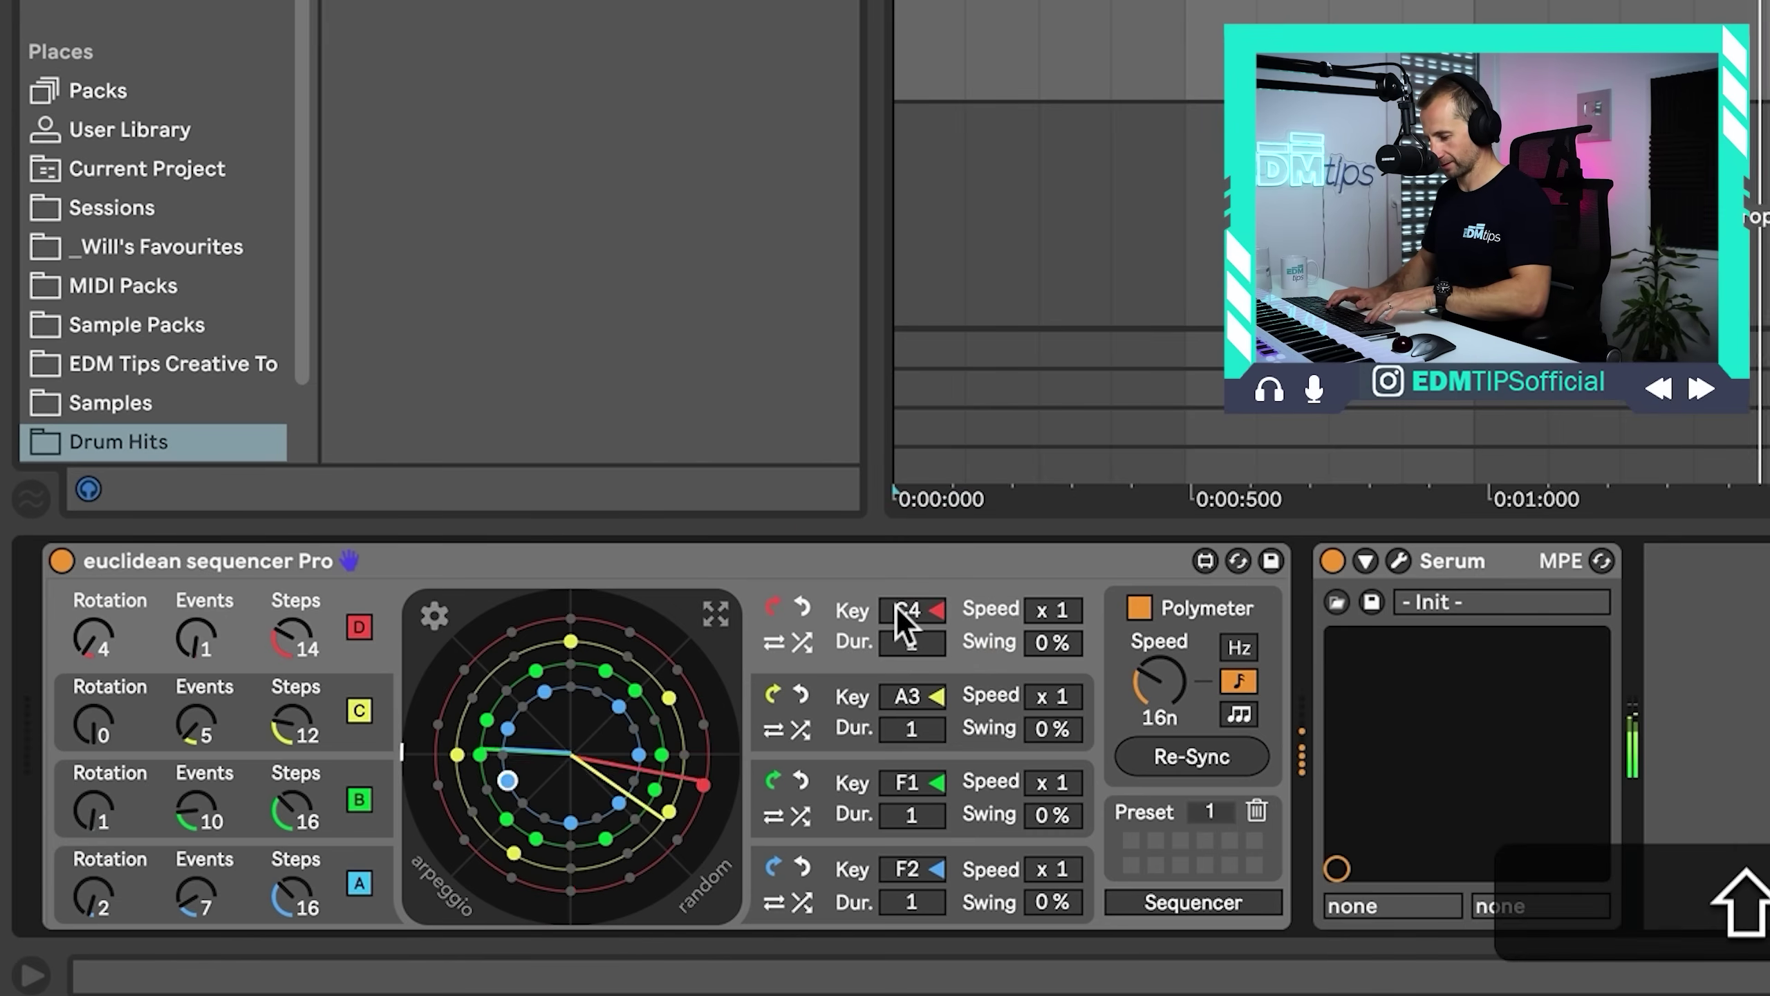
{"action": "type", "text": "C5"}
{"action": "key", "text": "Return"}
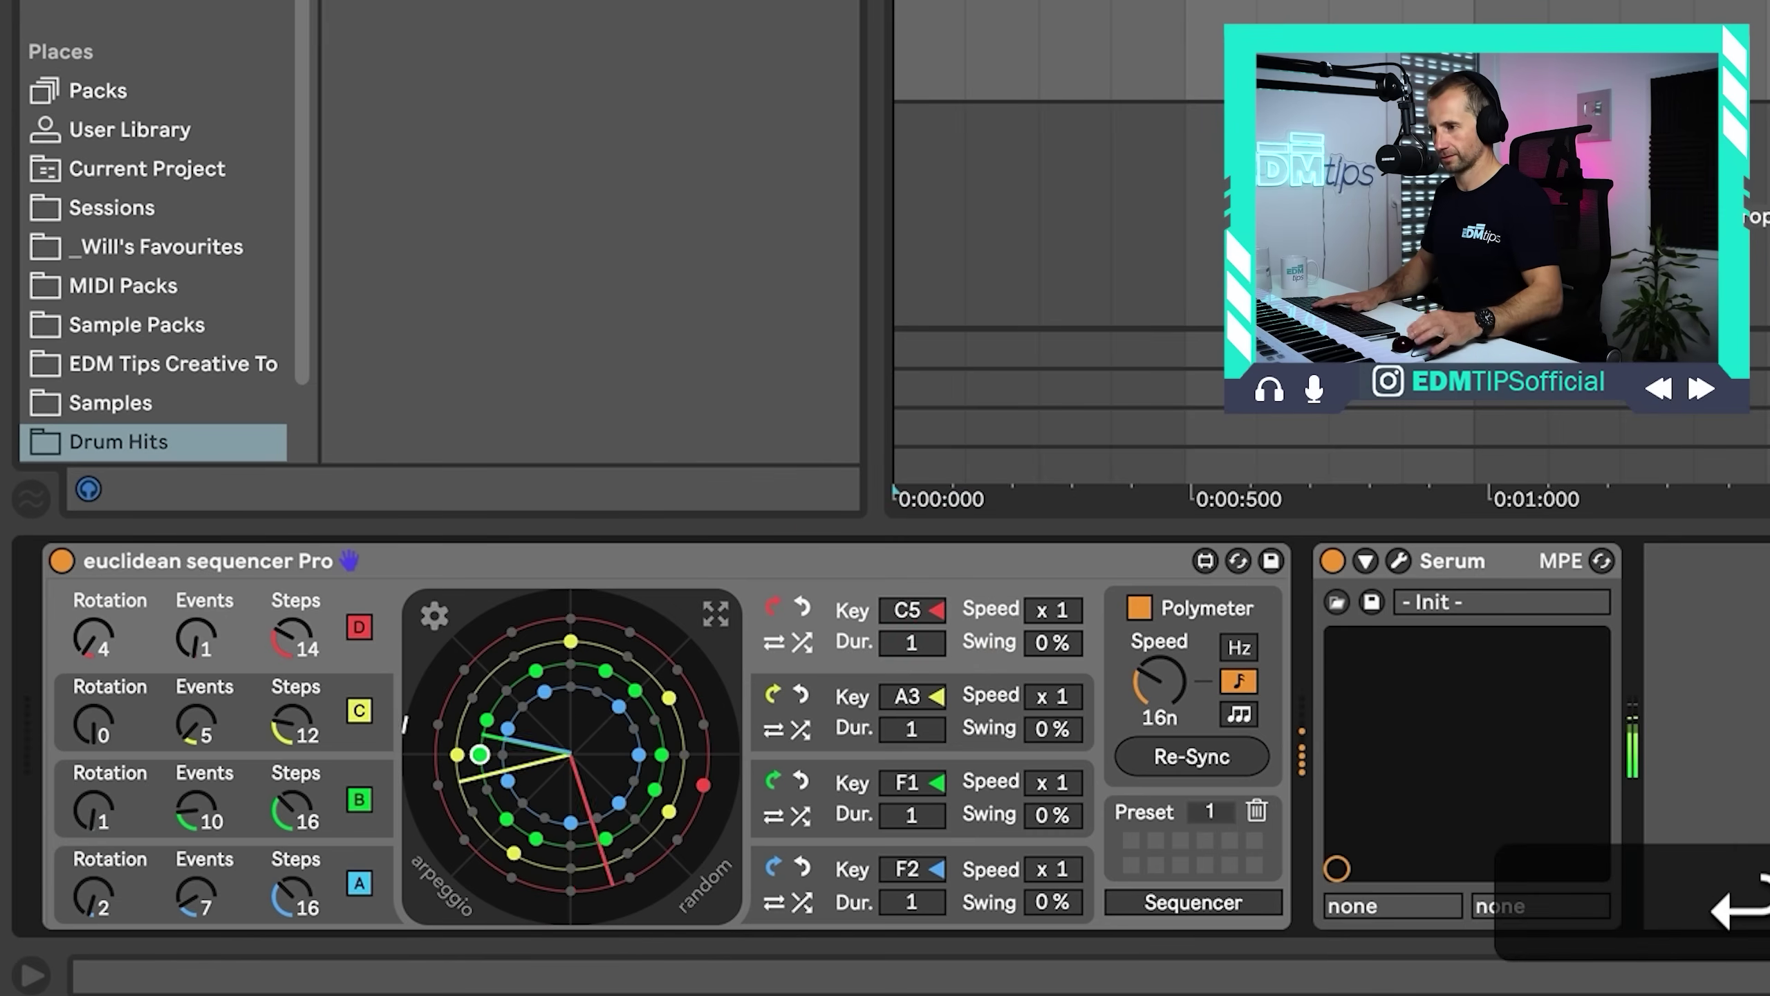
{"action": "left_click", "coordinate": [923, 610]}
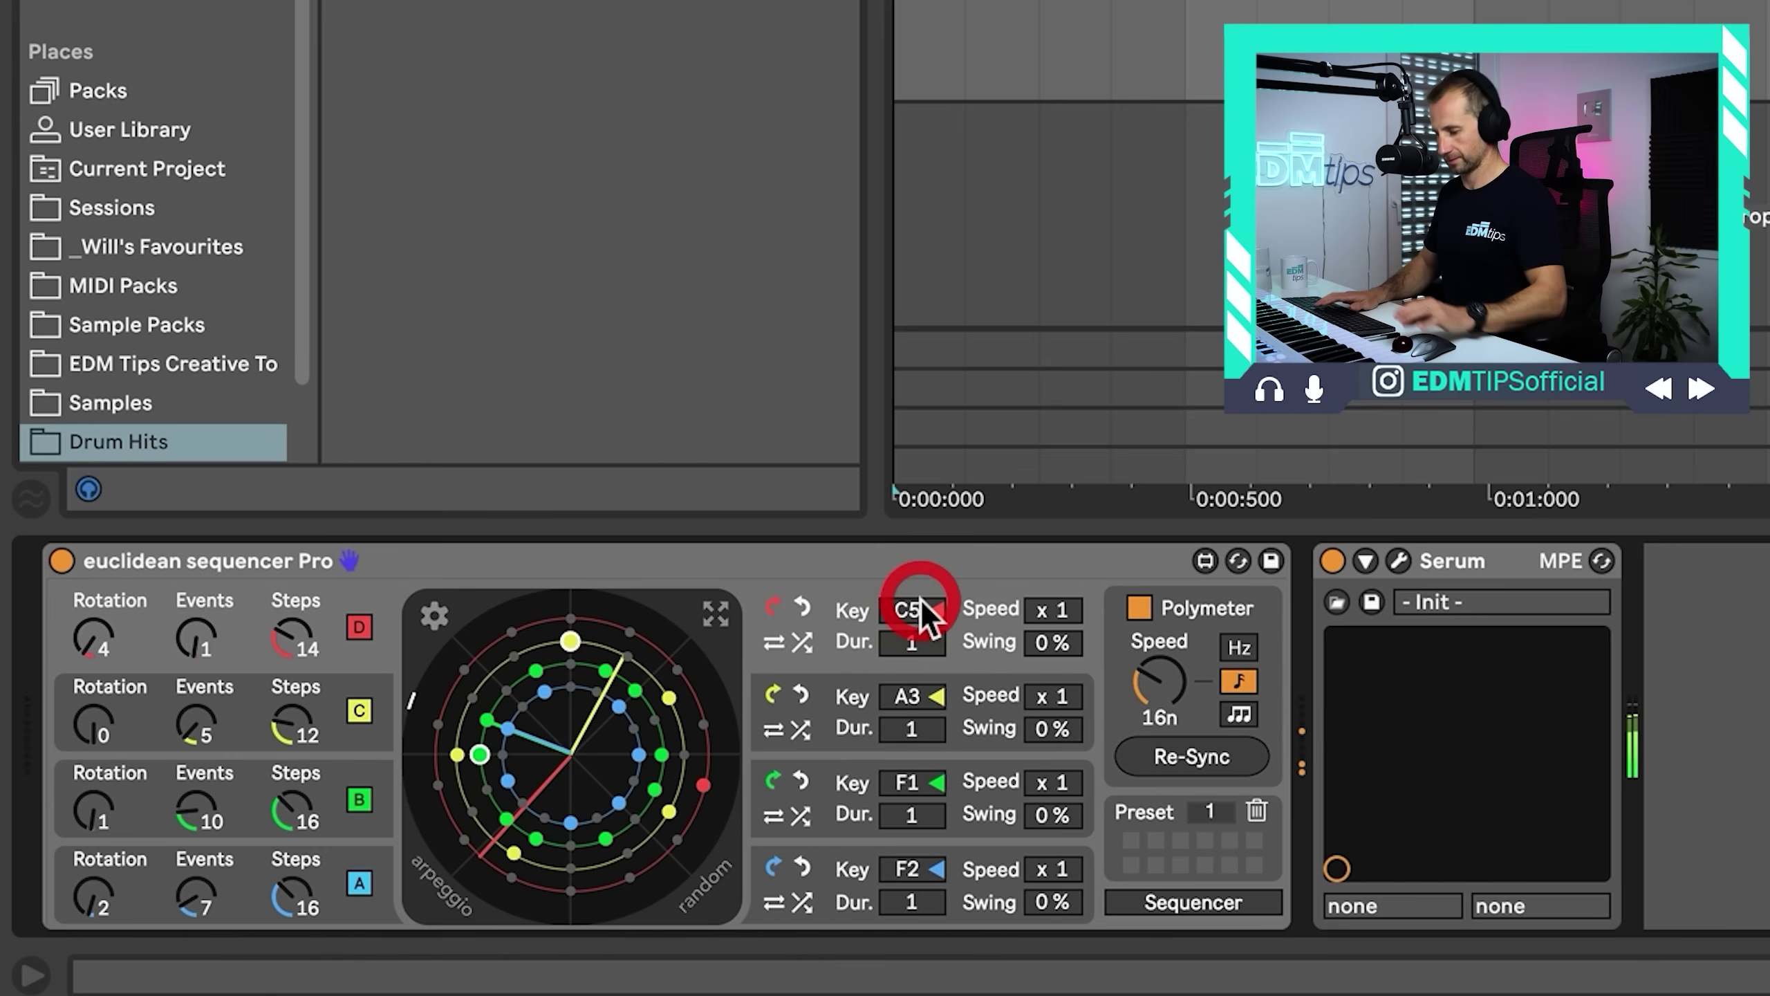
{"action": "type", "text": "A"}
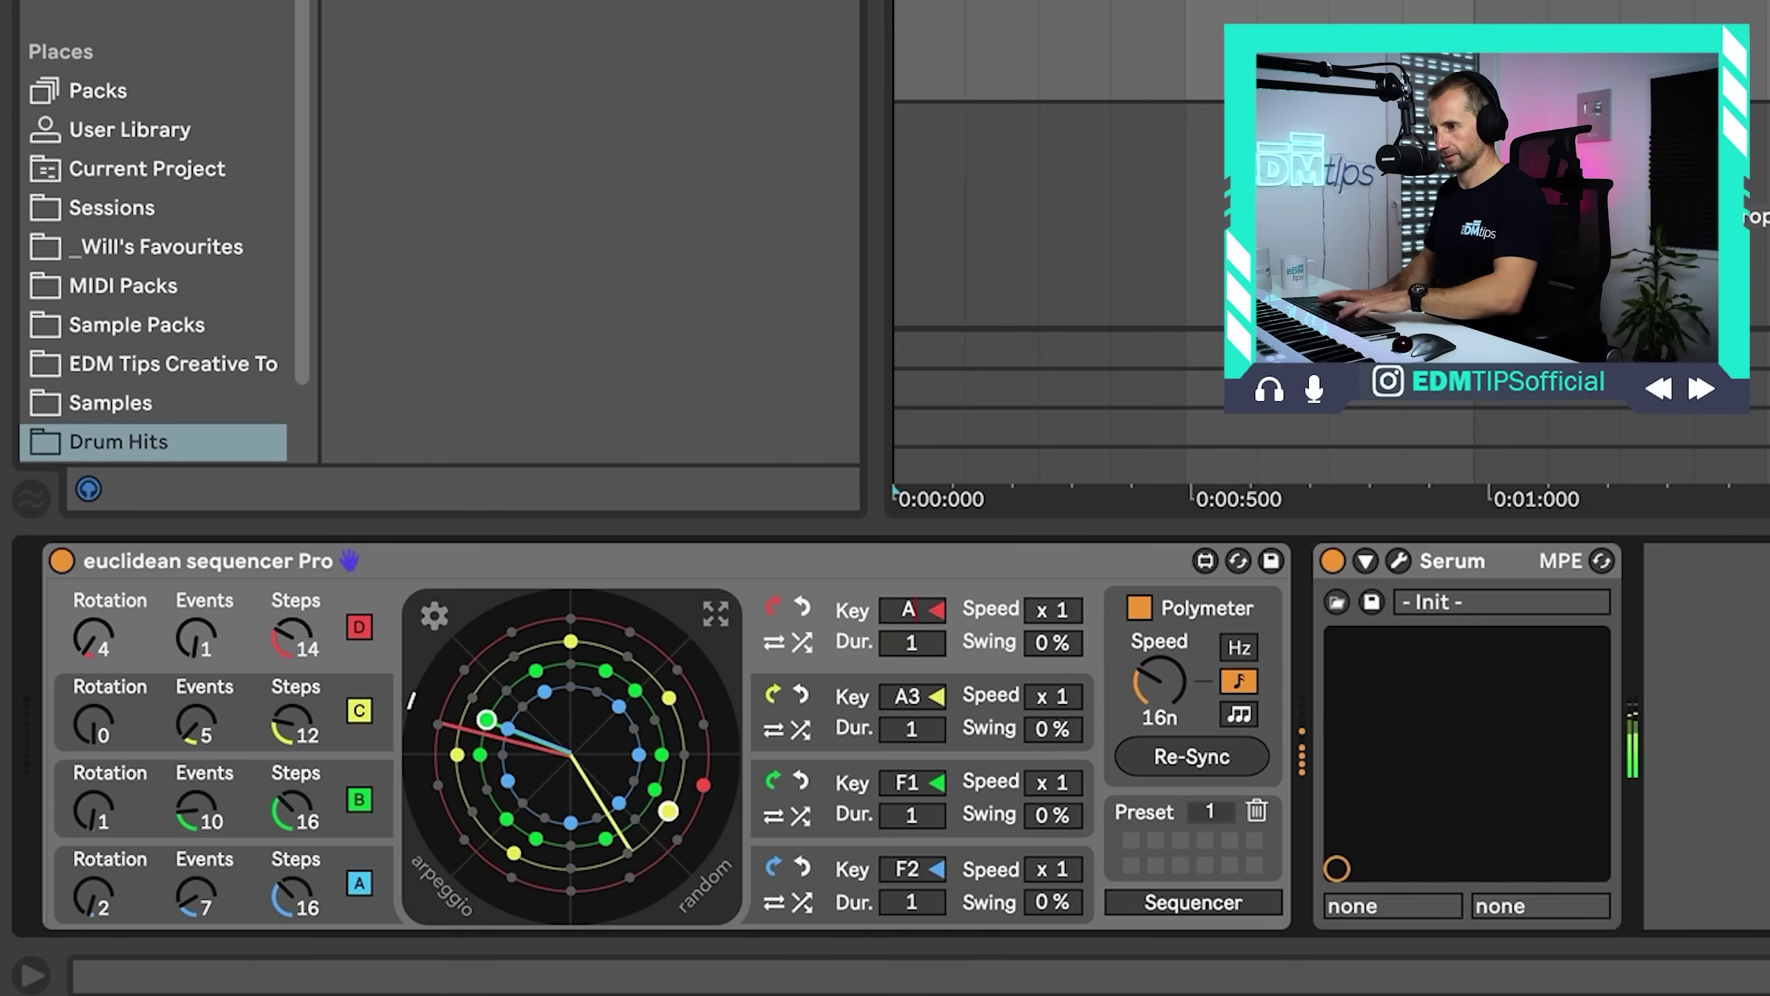
{"action": "type", "text": "5"}
{"action": "key", "text": "Return"}
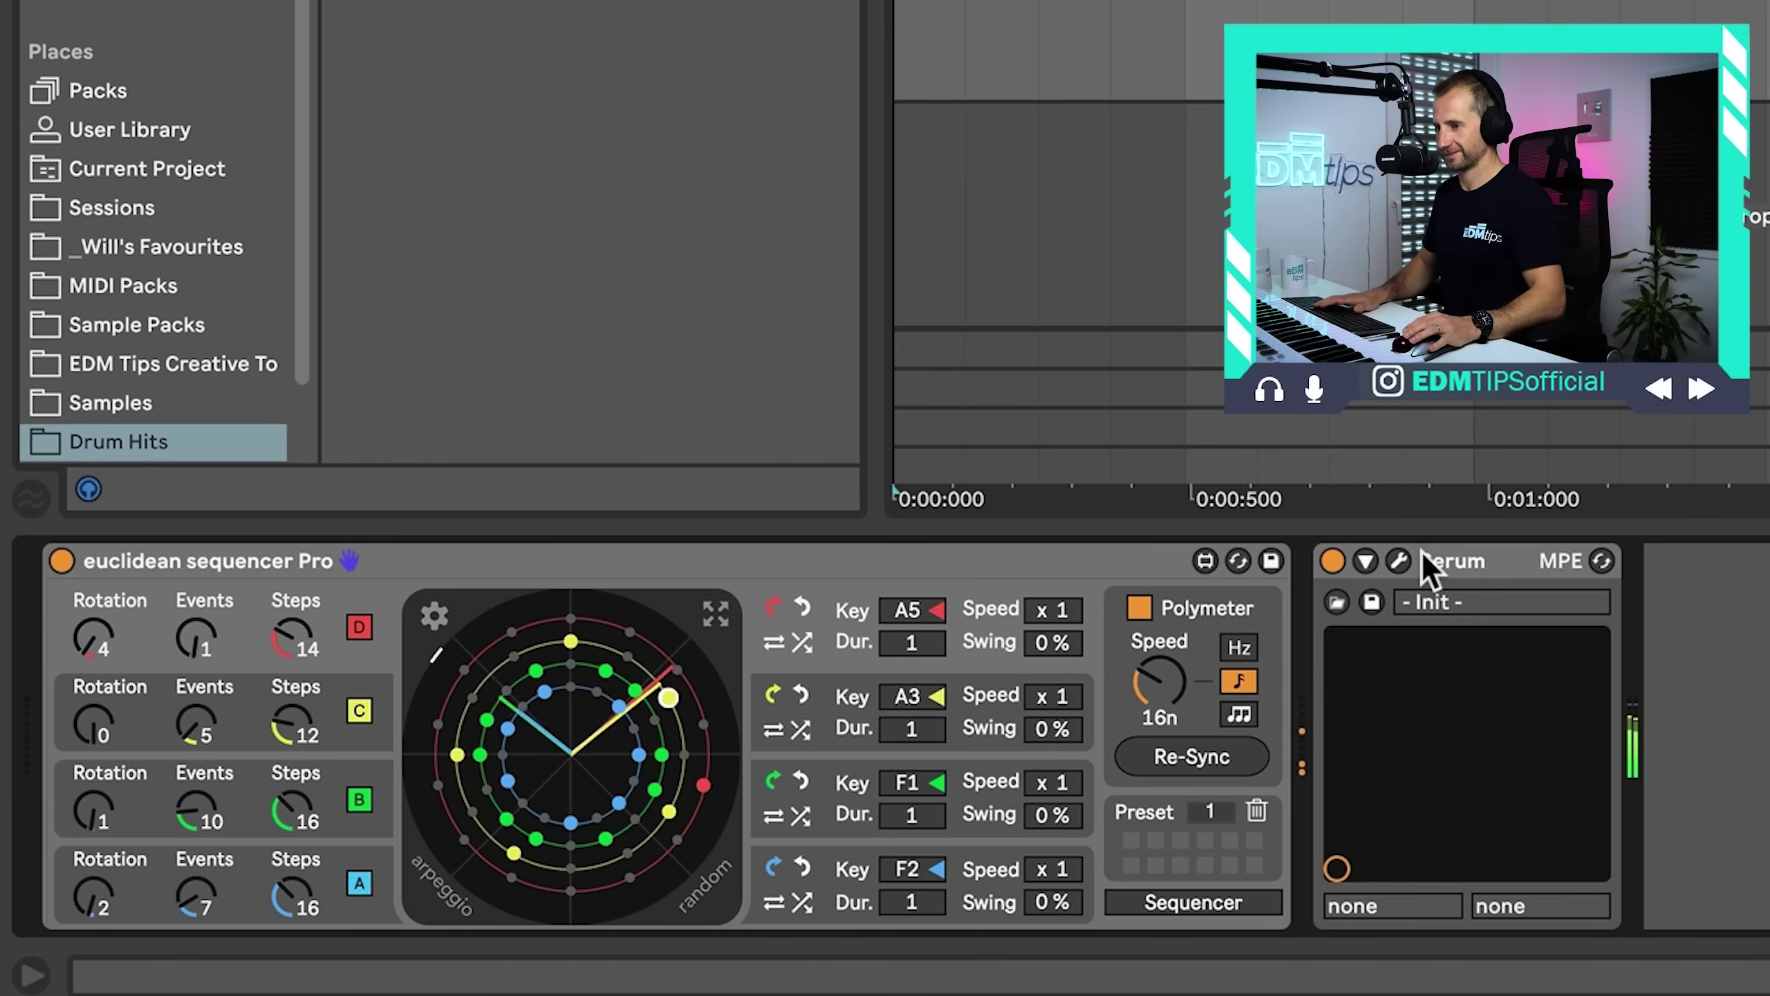
{"action": "key", "text": "space"}
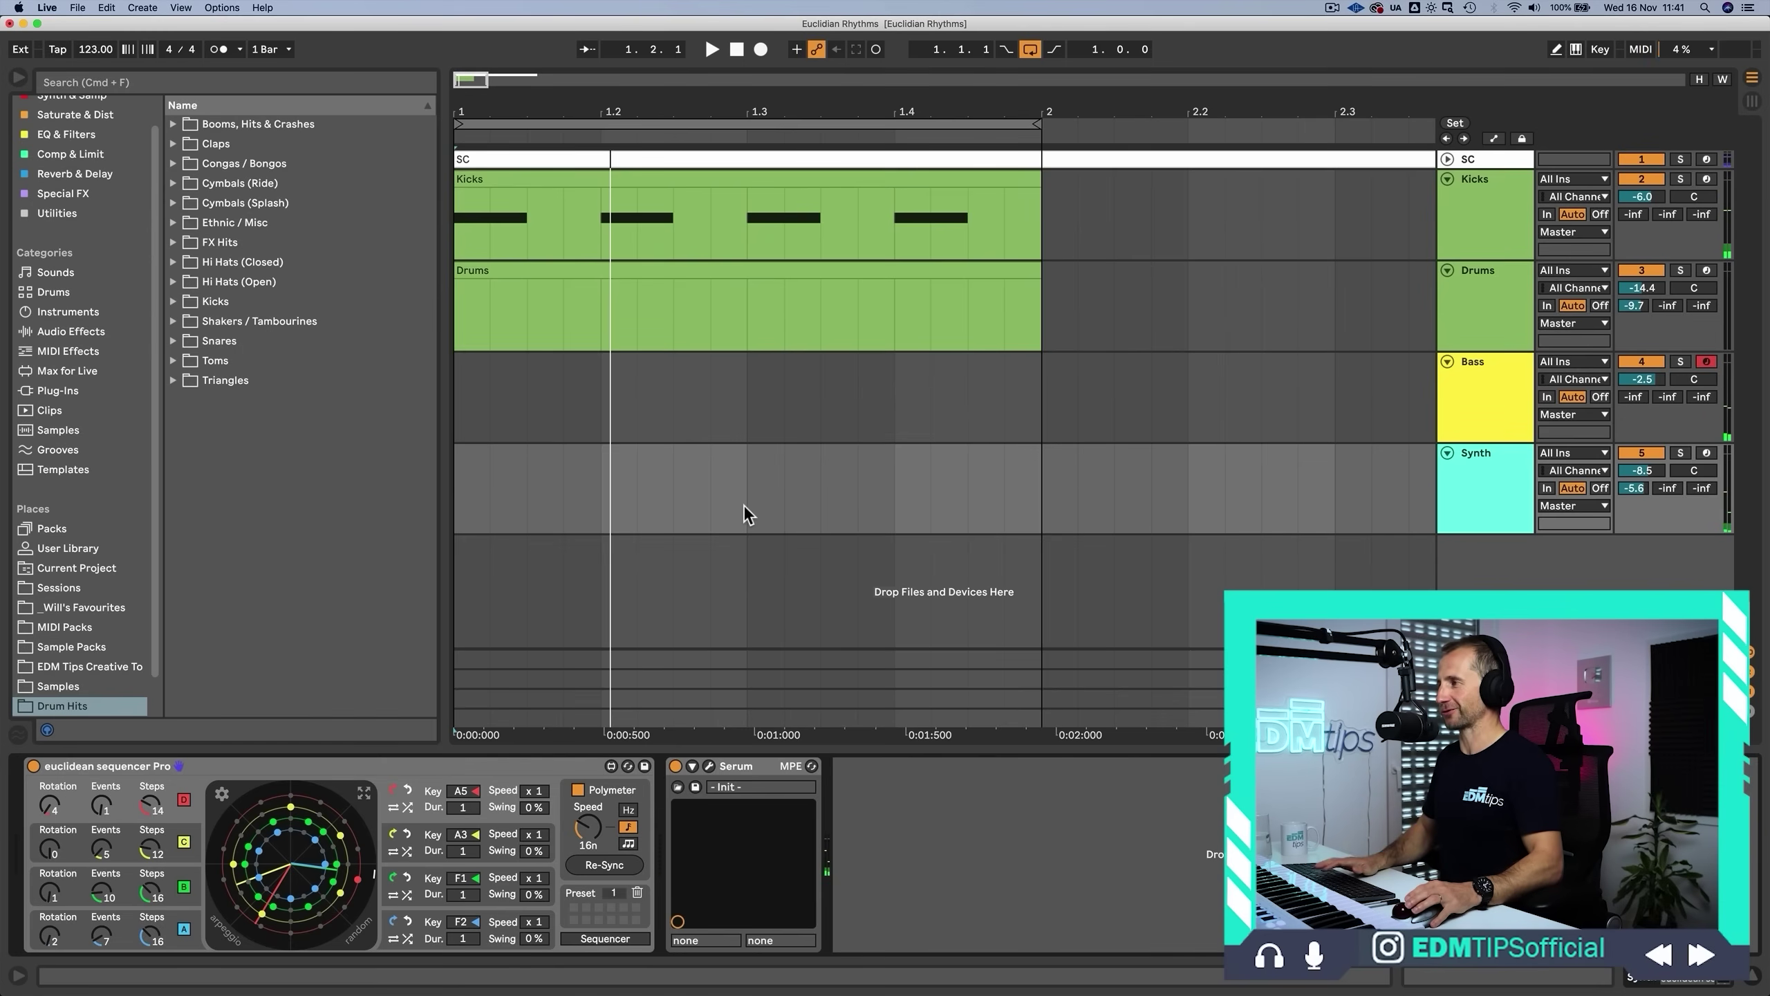
- Show the Drums track's euclidean sequencer and its clap, clave, sidestick and rim Drum Rack
{"action": "left_click", "coordinate": [1484, 294]}
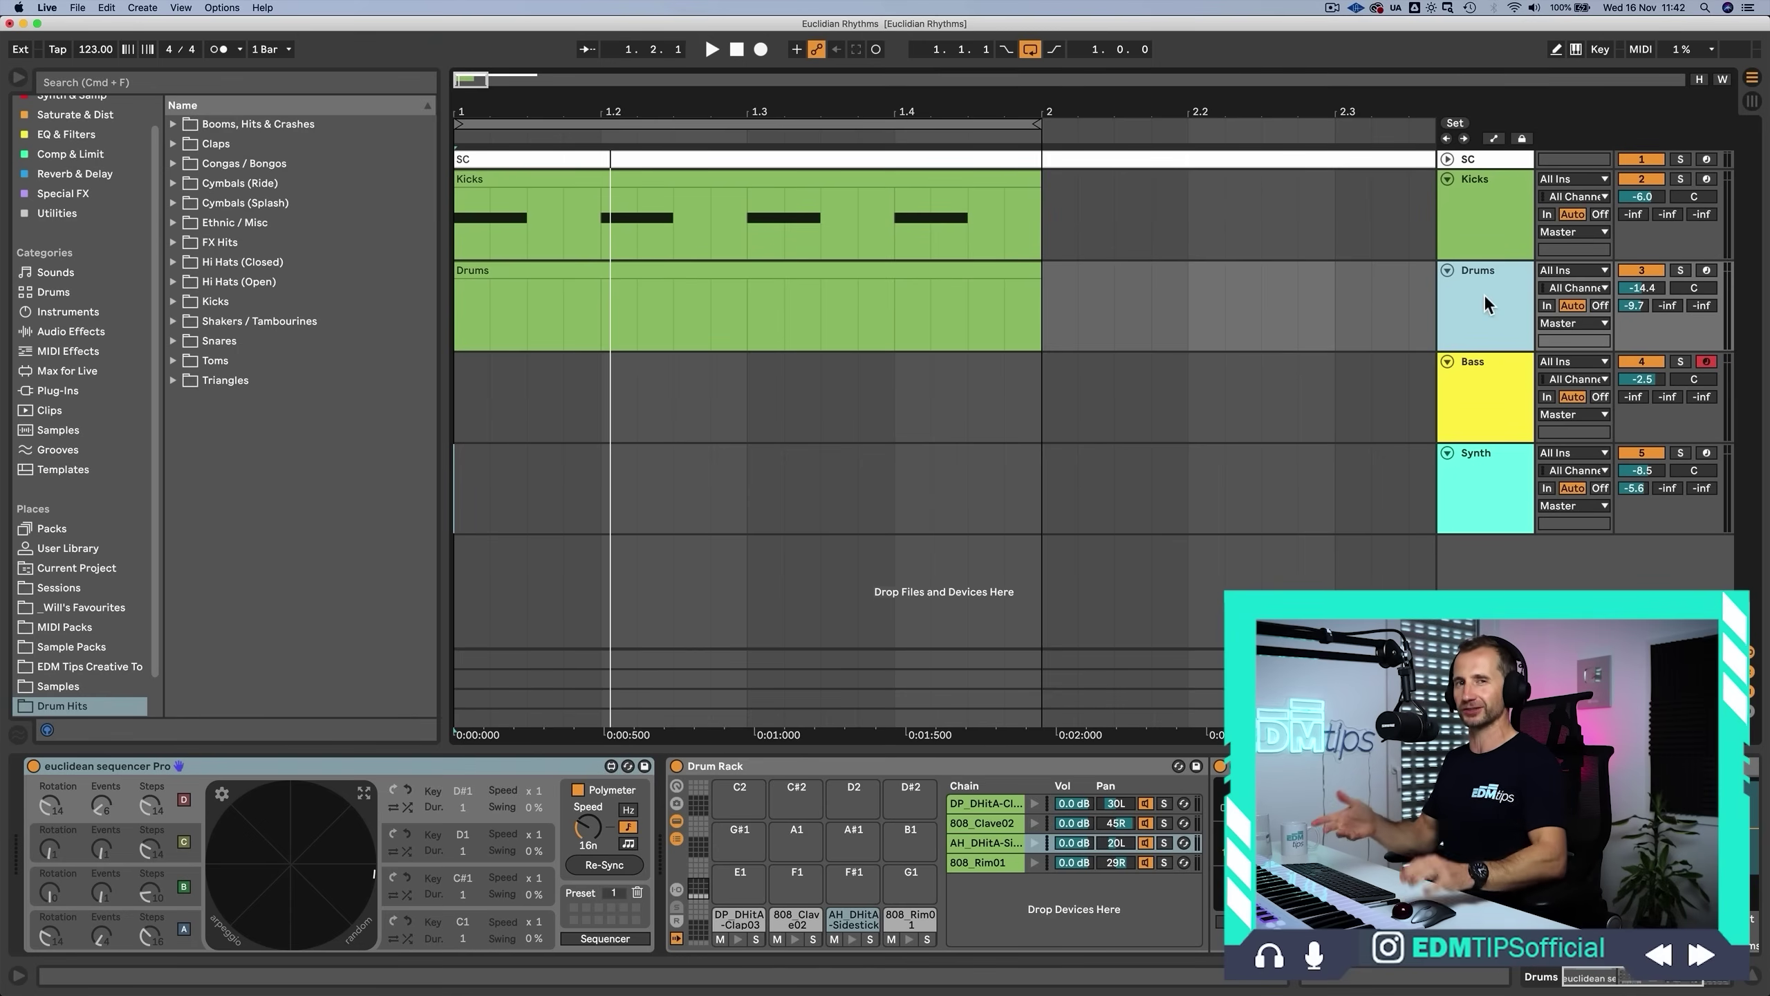
{"action": "left_click", "coordinate": [1486, 304]}
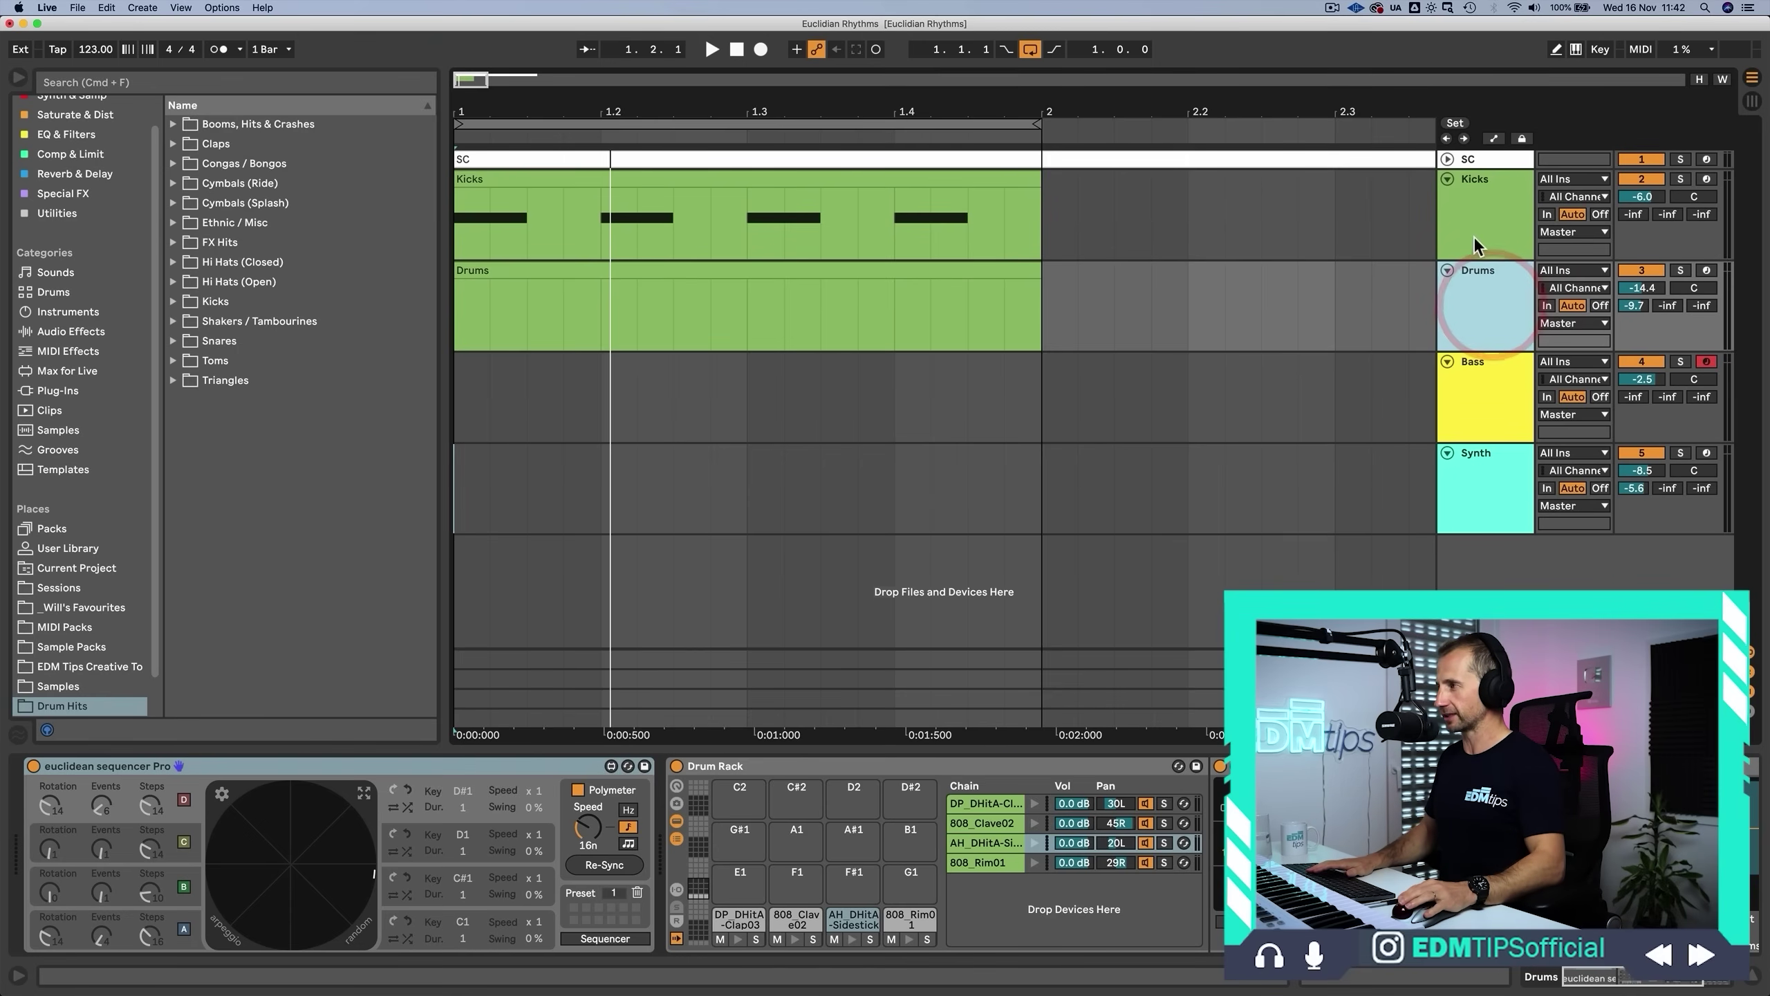
{"action": "left_click", "coordinate": [1473, 237]}
{"action": "left_click", "coordinate": [1471, 307]}
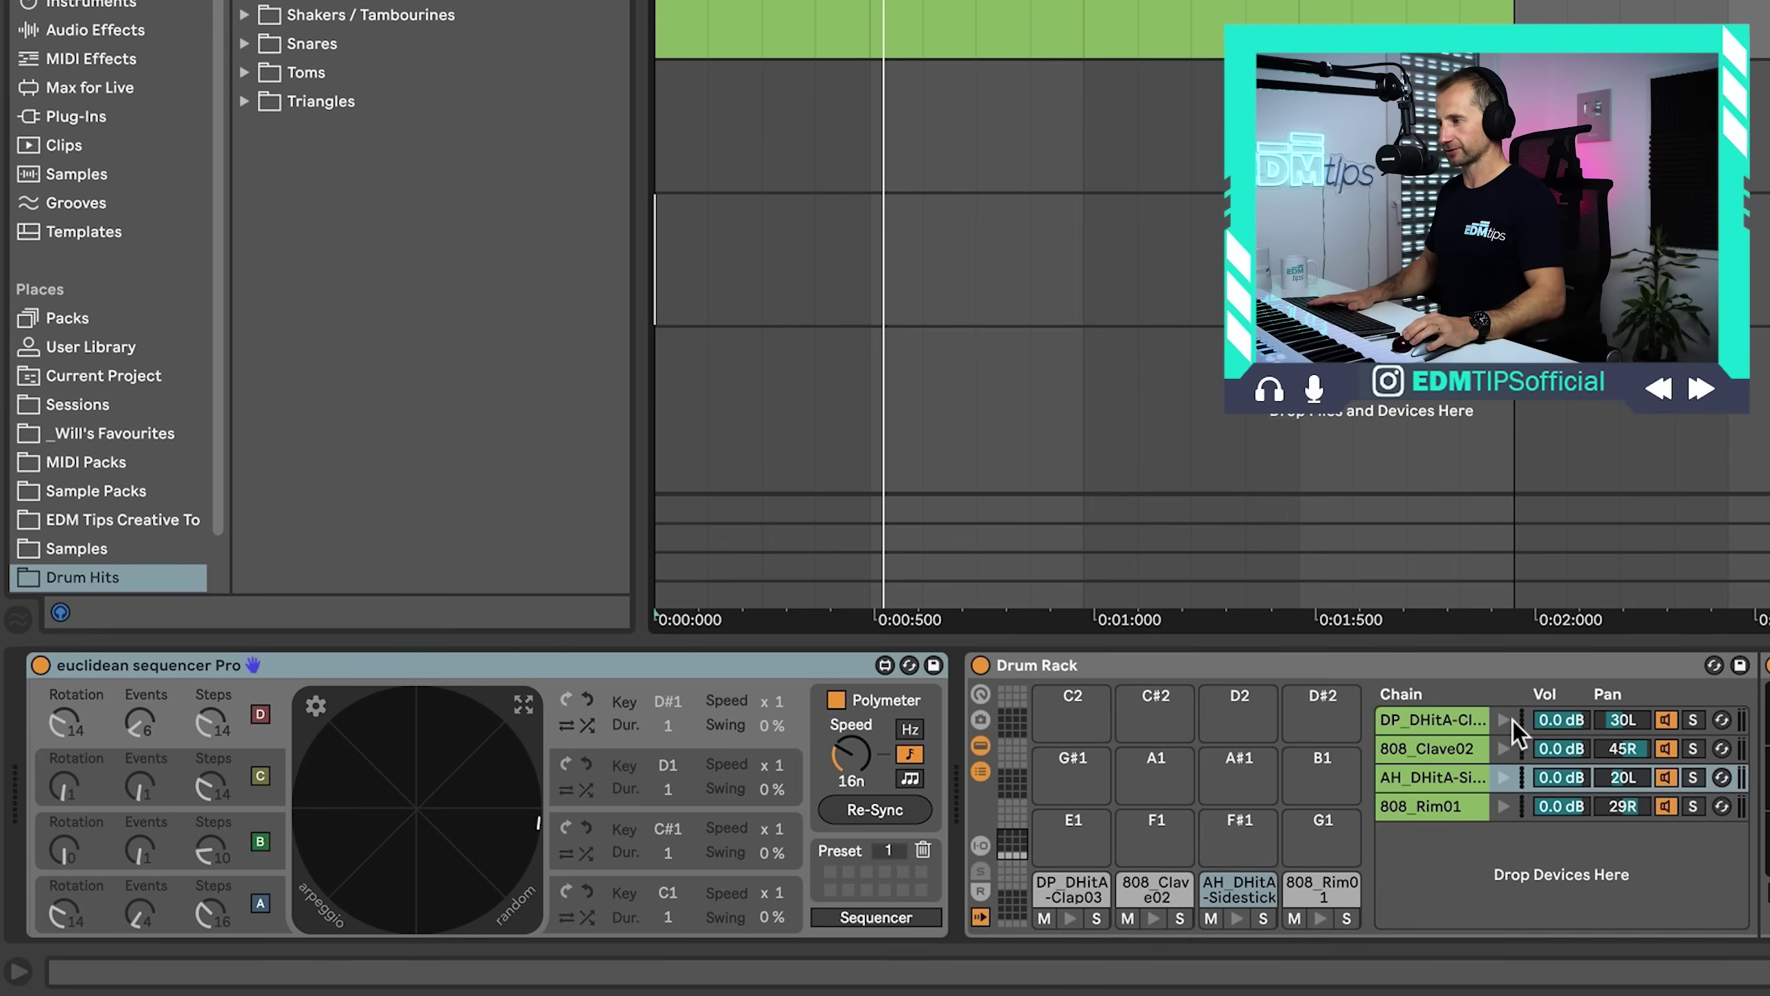
{"action": "left_click", "coordinate": [1502, 719]}
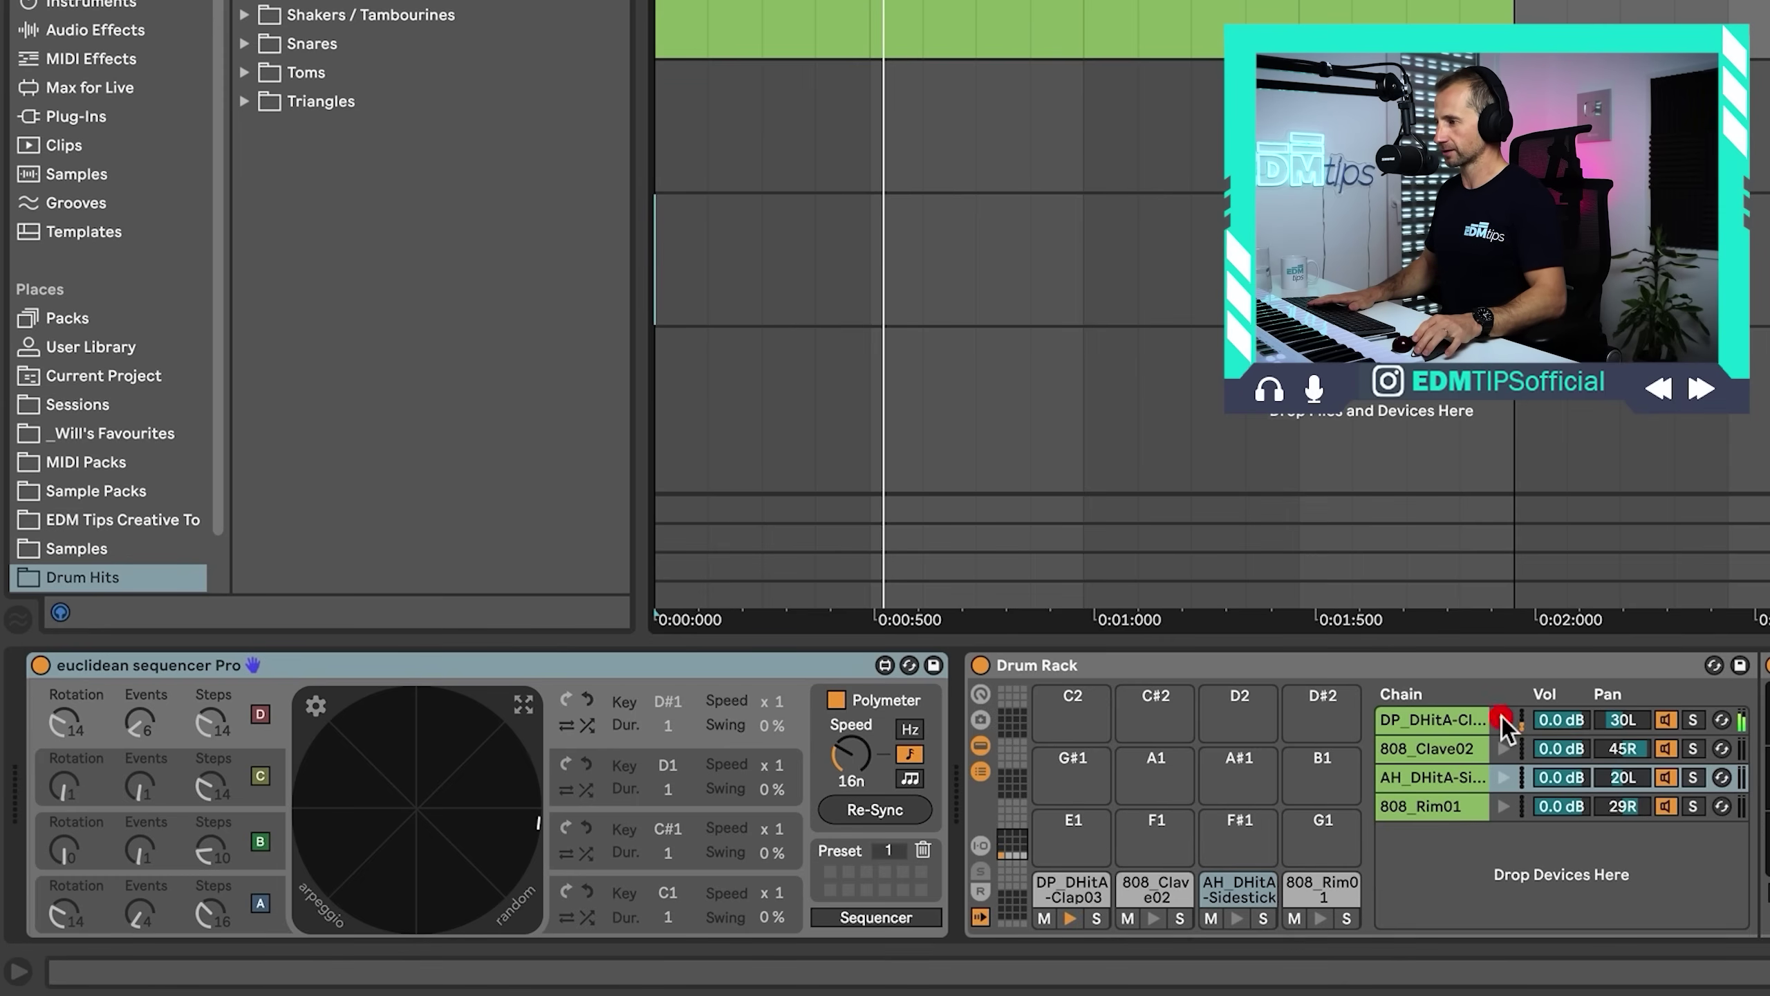
{"action": "left_click", "coordinate": [1505, 749]}
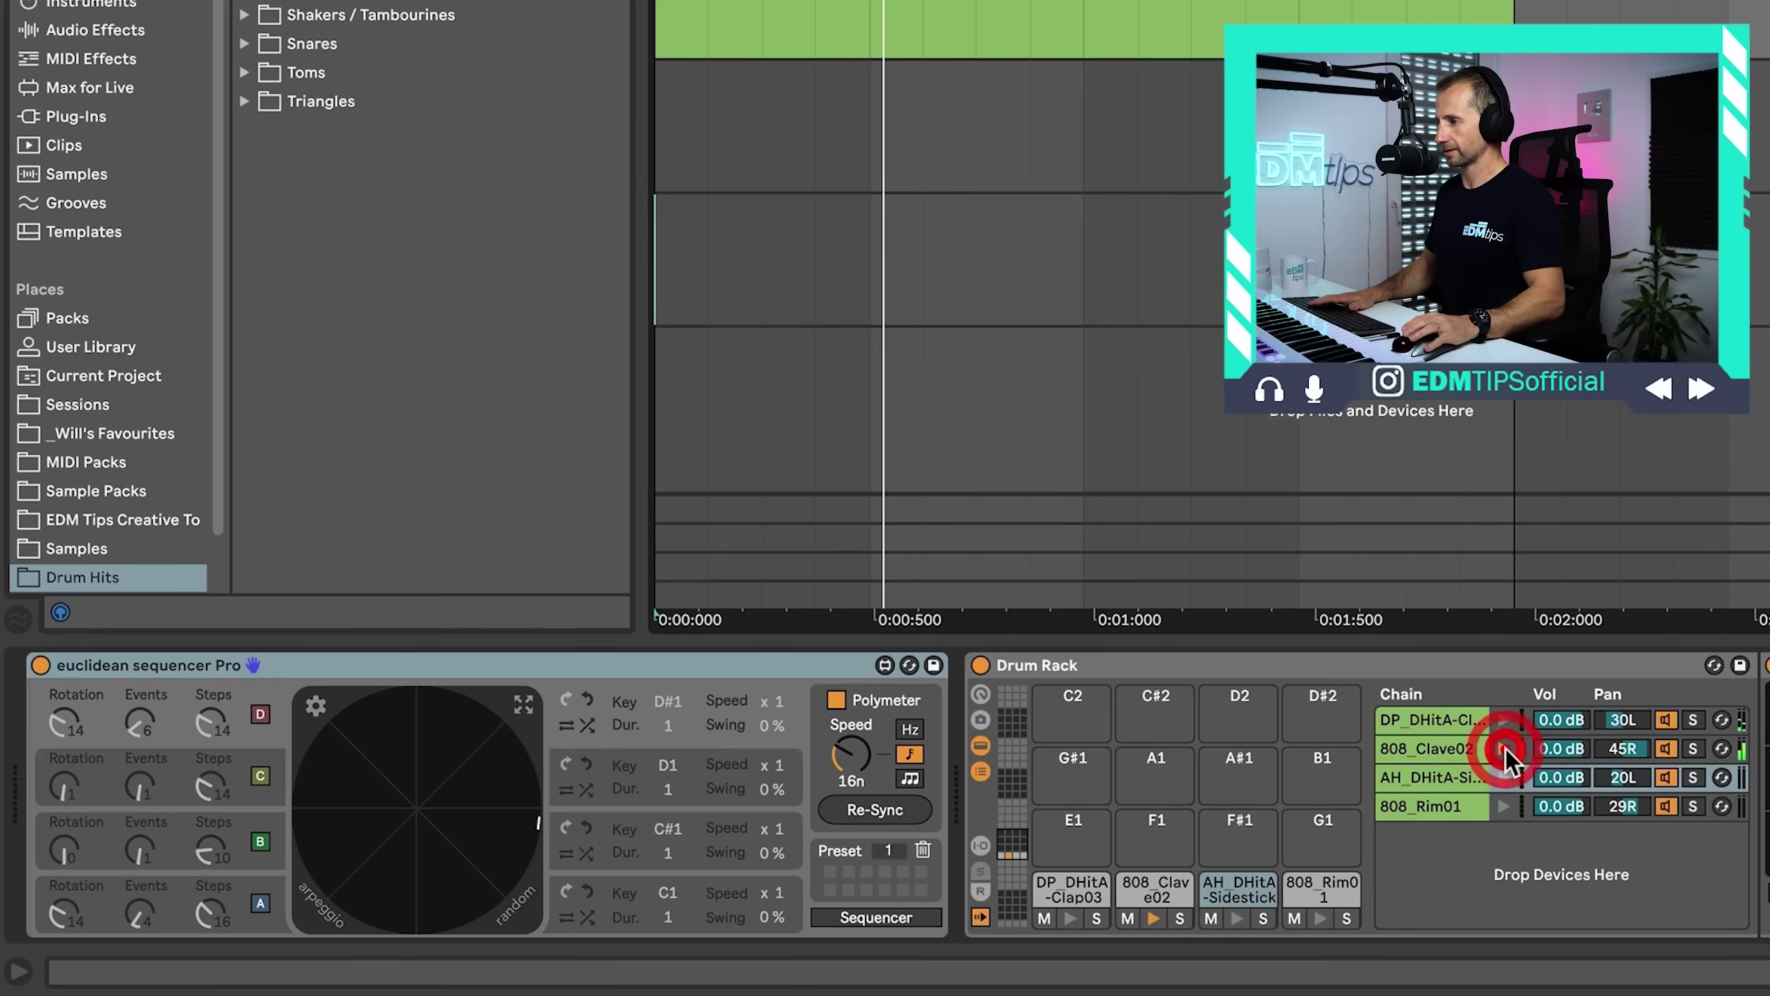
{"action": "left_click", "coordinate": [1505, 777]}
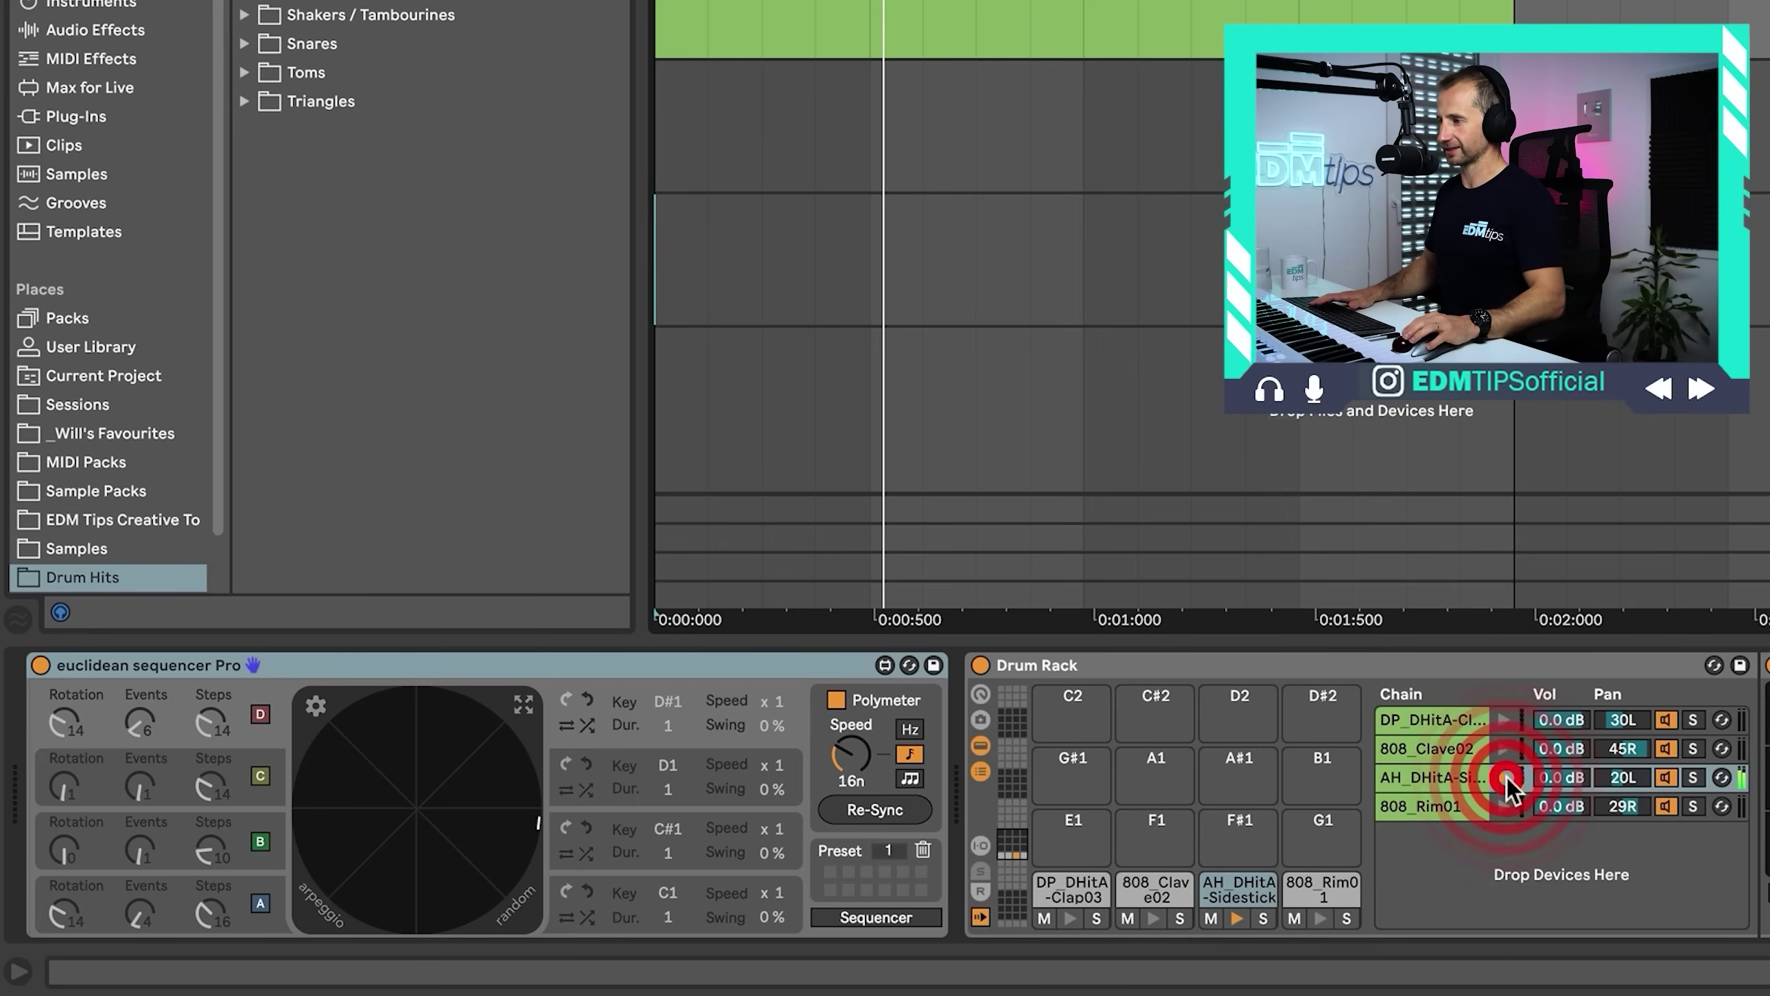
{"action": "left_click", "coordinate": [1499, 805]}
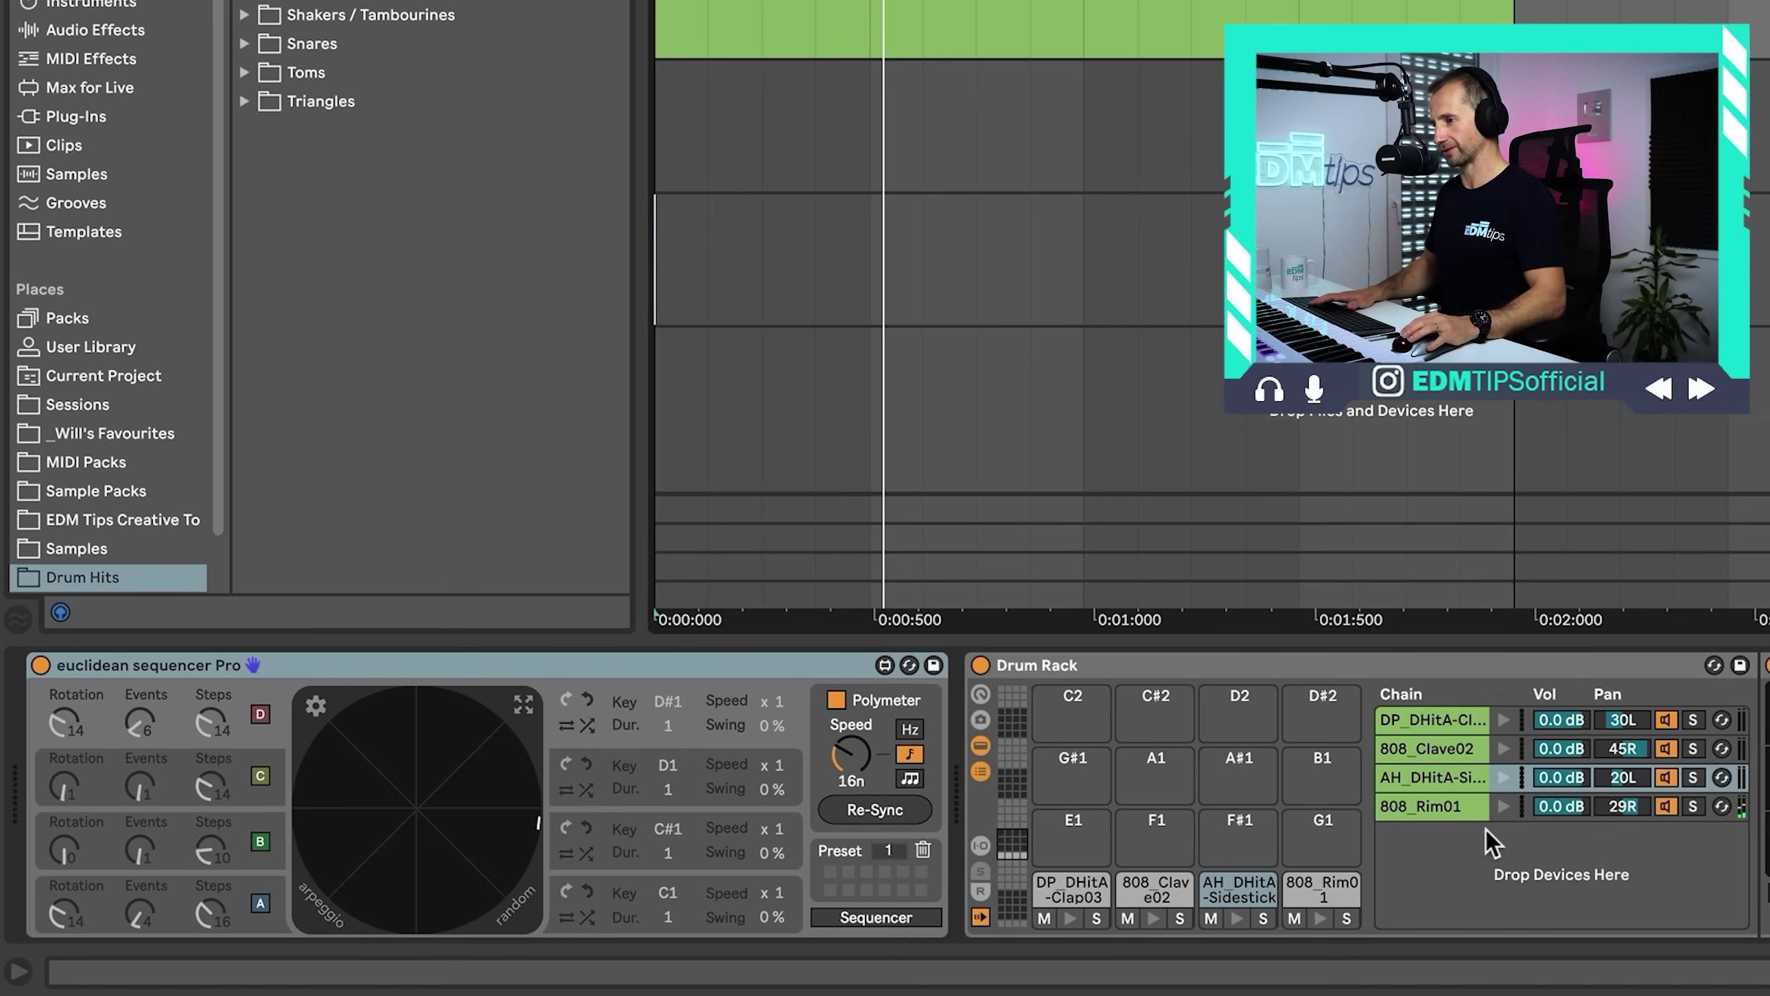
- Enable Drums lane A playing C1 with 2 events over 16 steps at rotation 4
{"action": "left_click", "coordinate": [474, 662]}
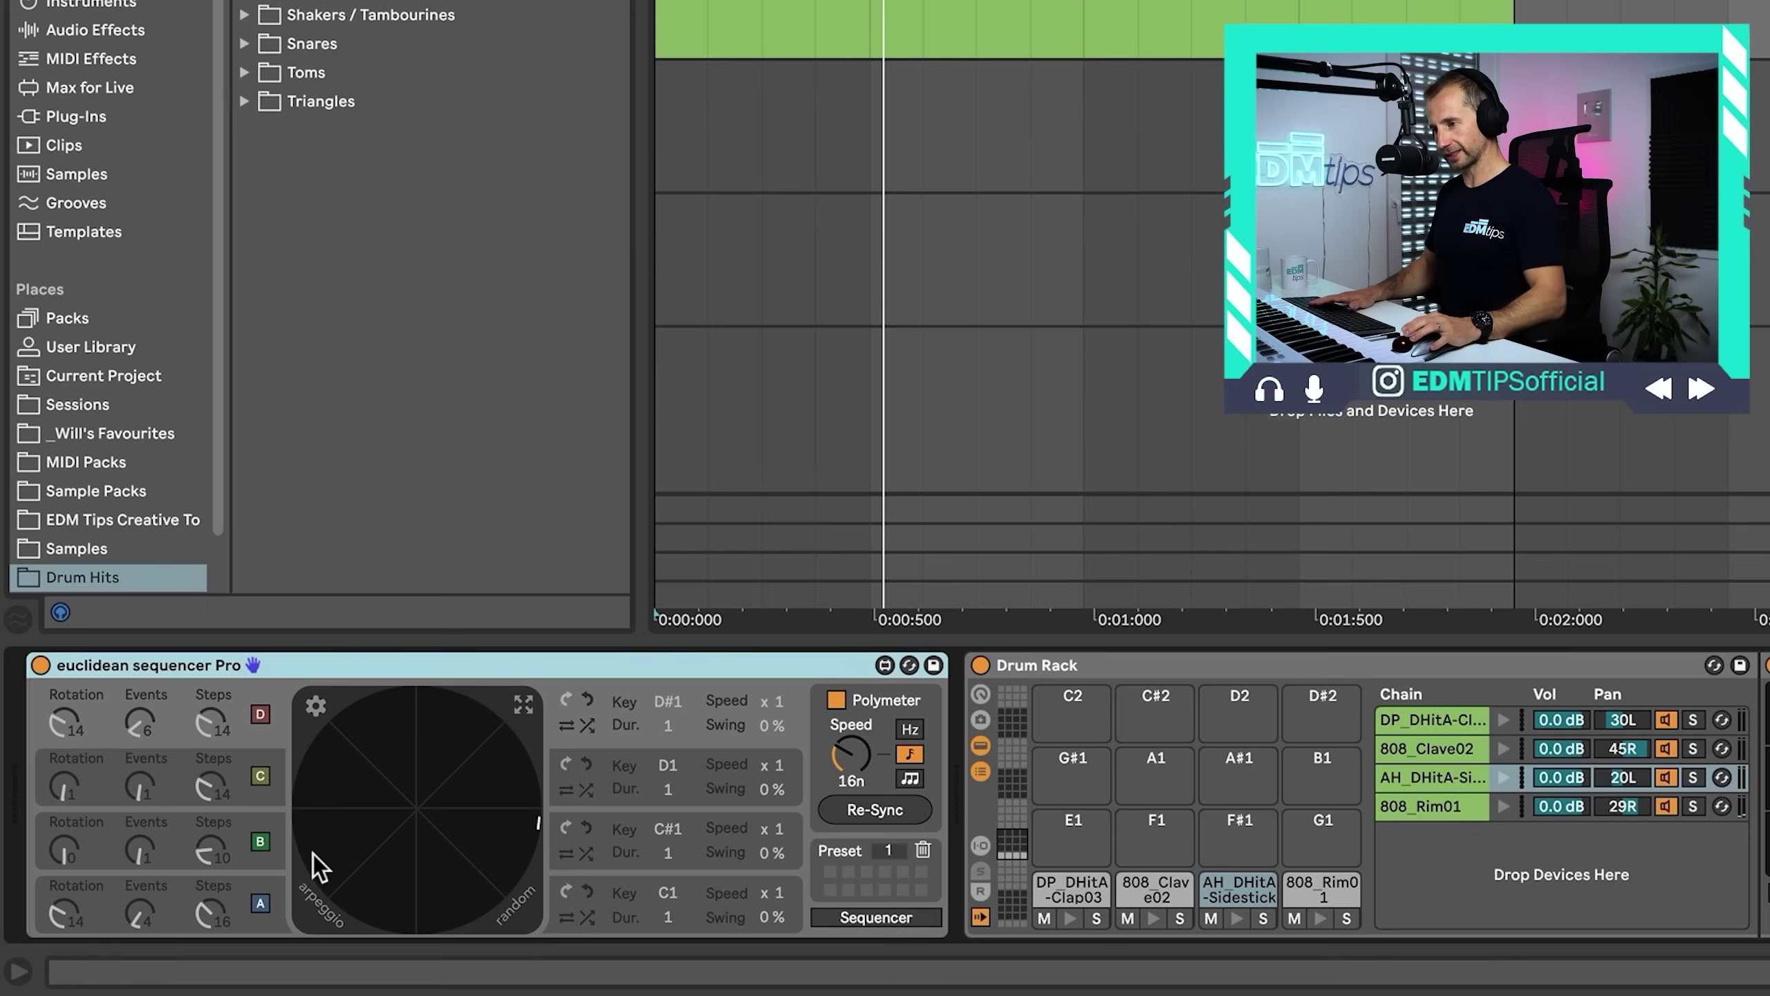
{"action": "left_click", "coordinate": [233, 892]}
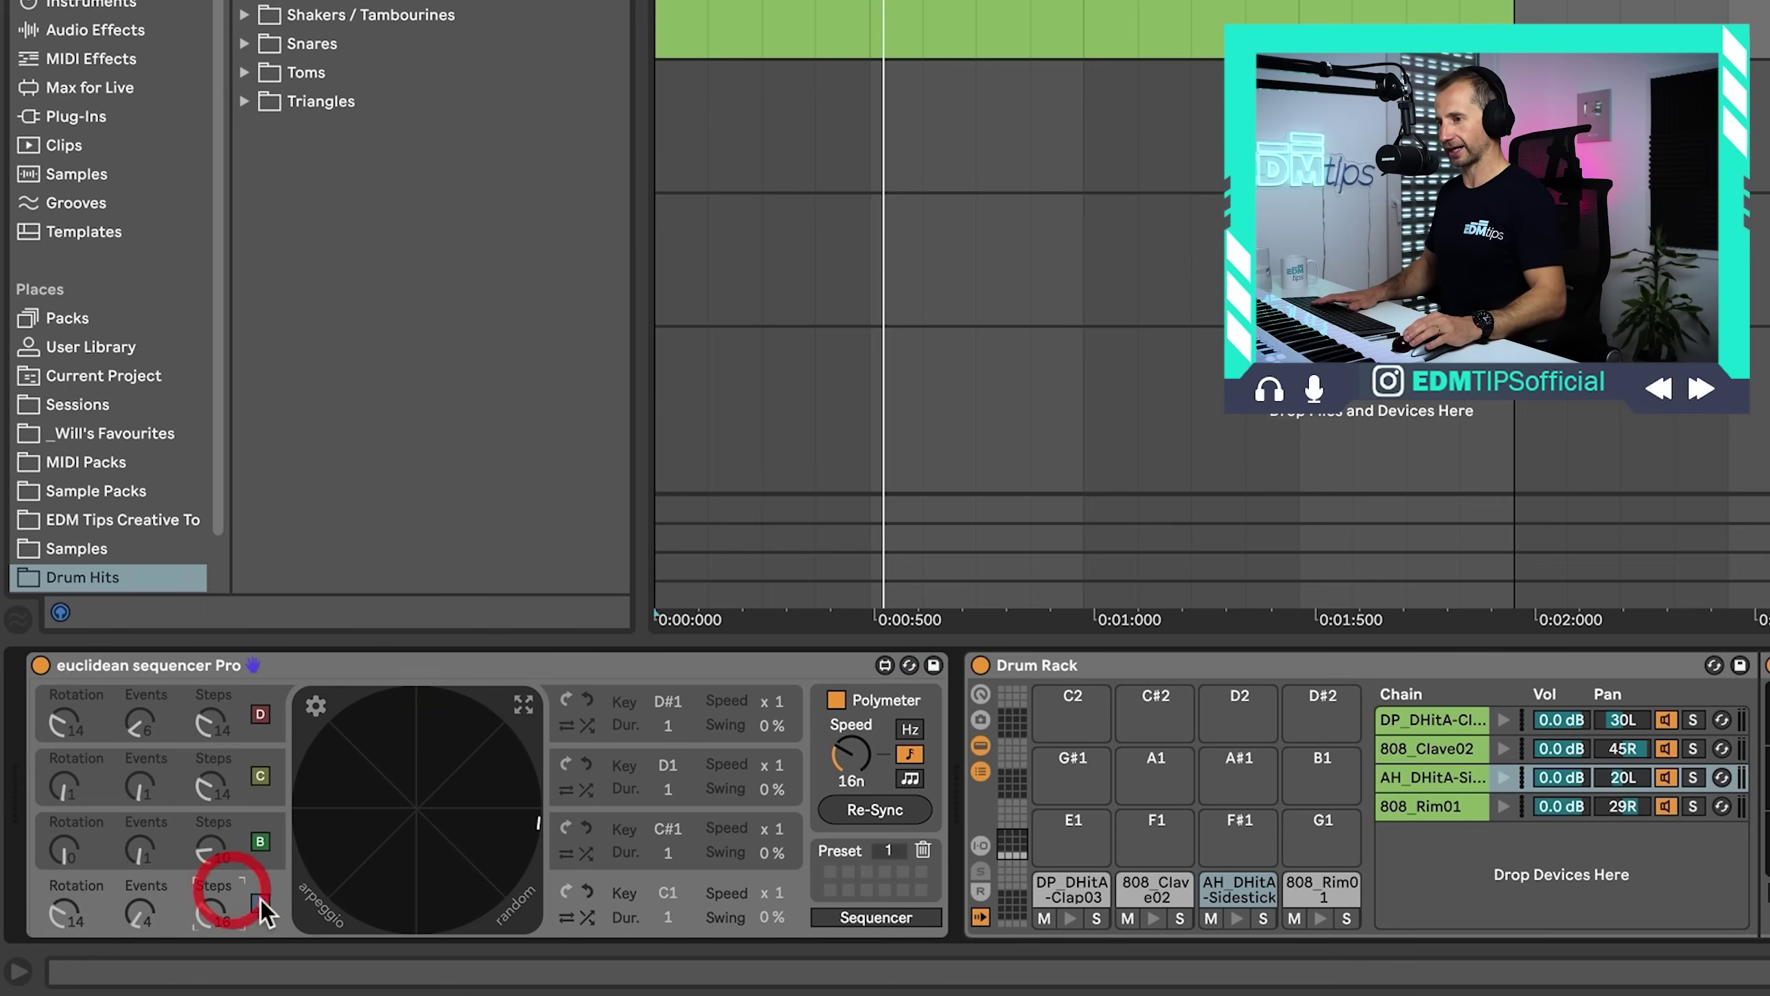
{"action": "left_click", "coordinate": [261, 904]}
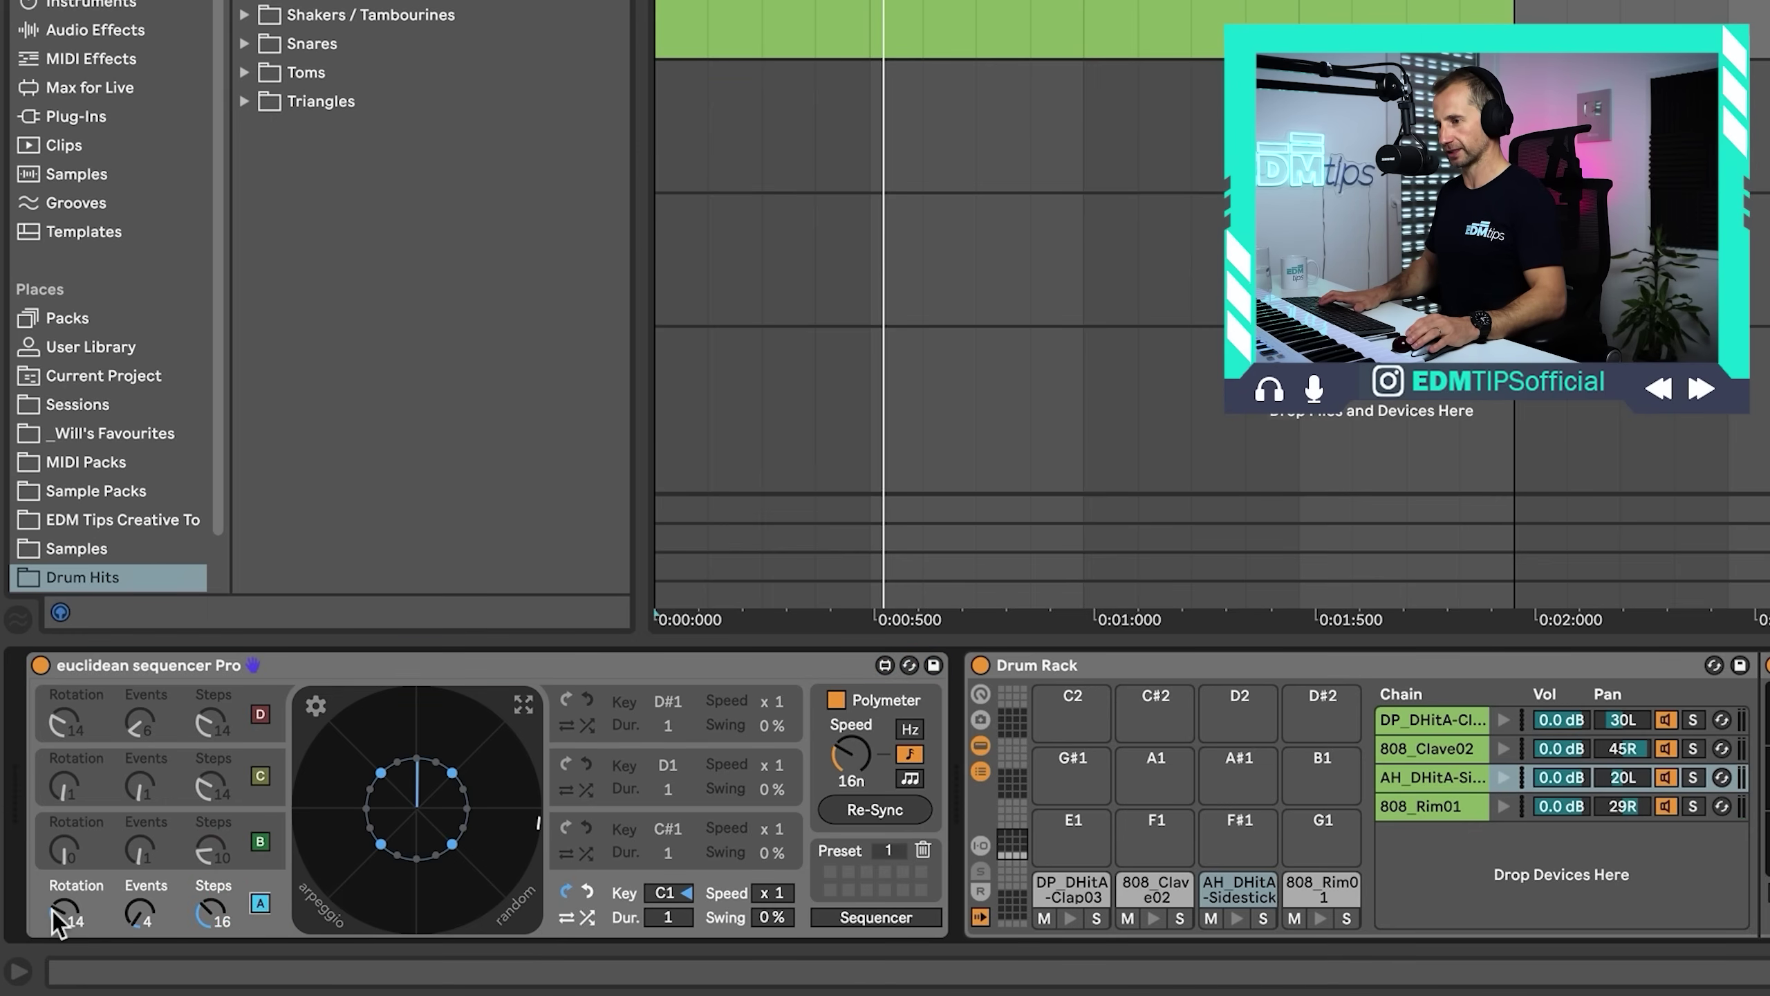
{"action": "key", "text": "space"}
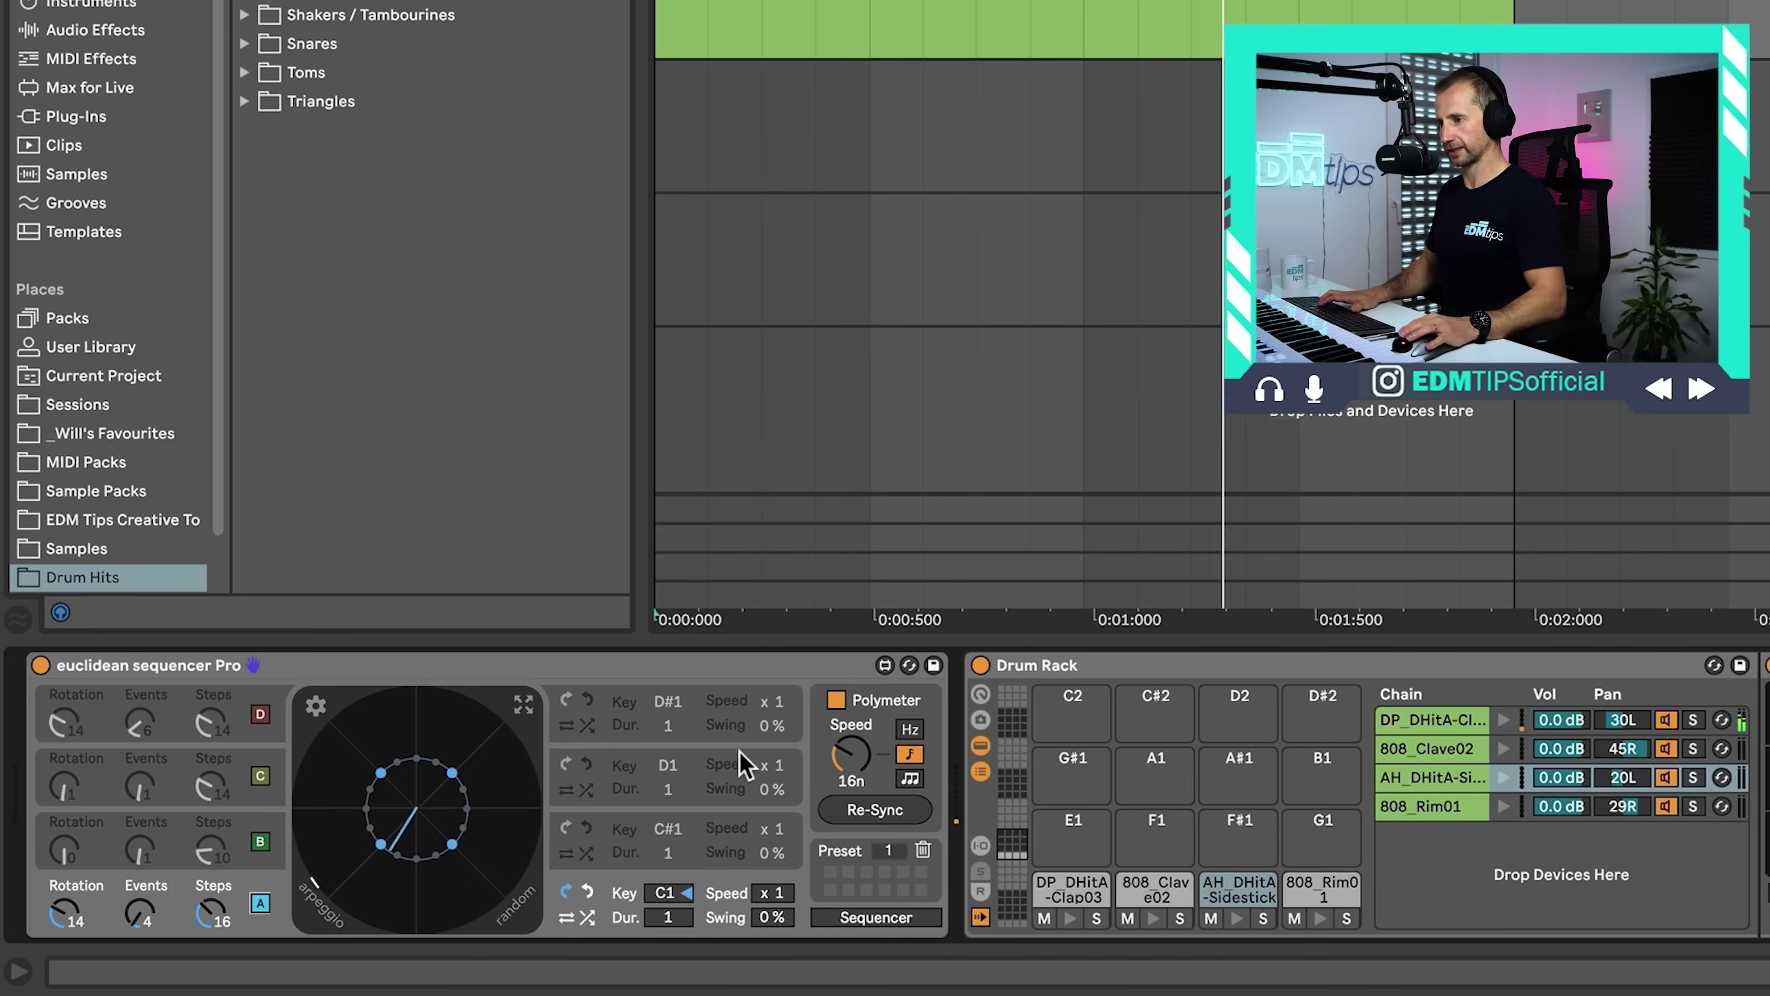
{"action": "left_click", "coordinate": [850, 811]}
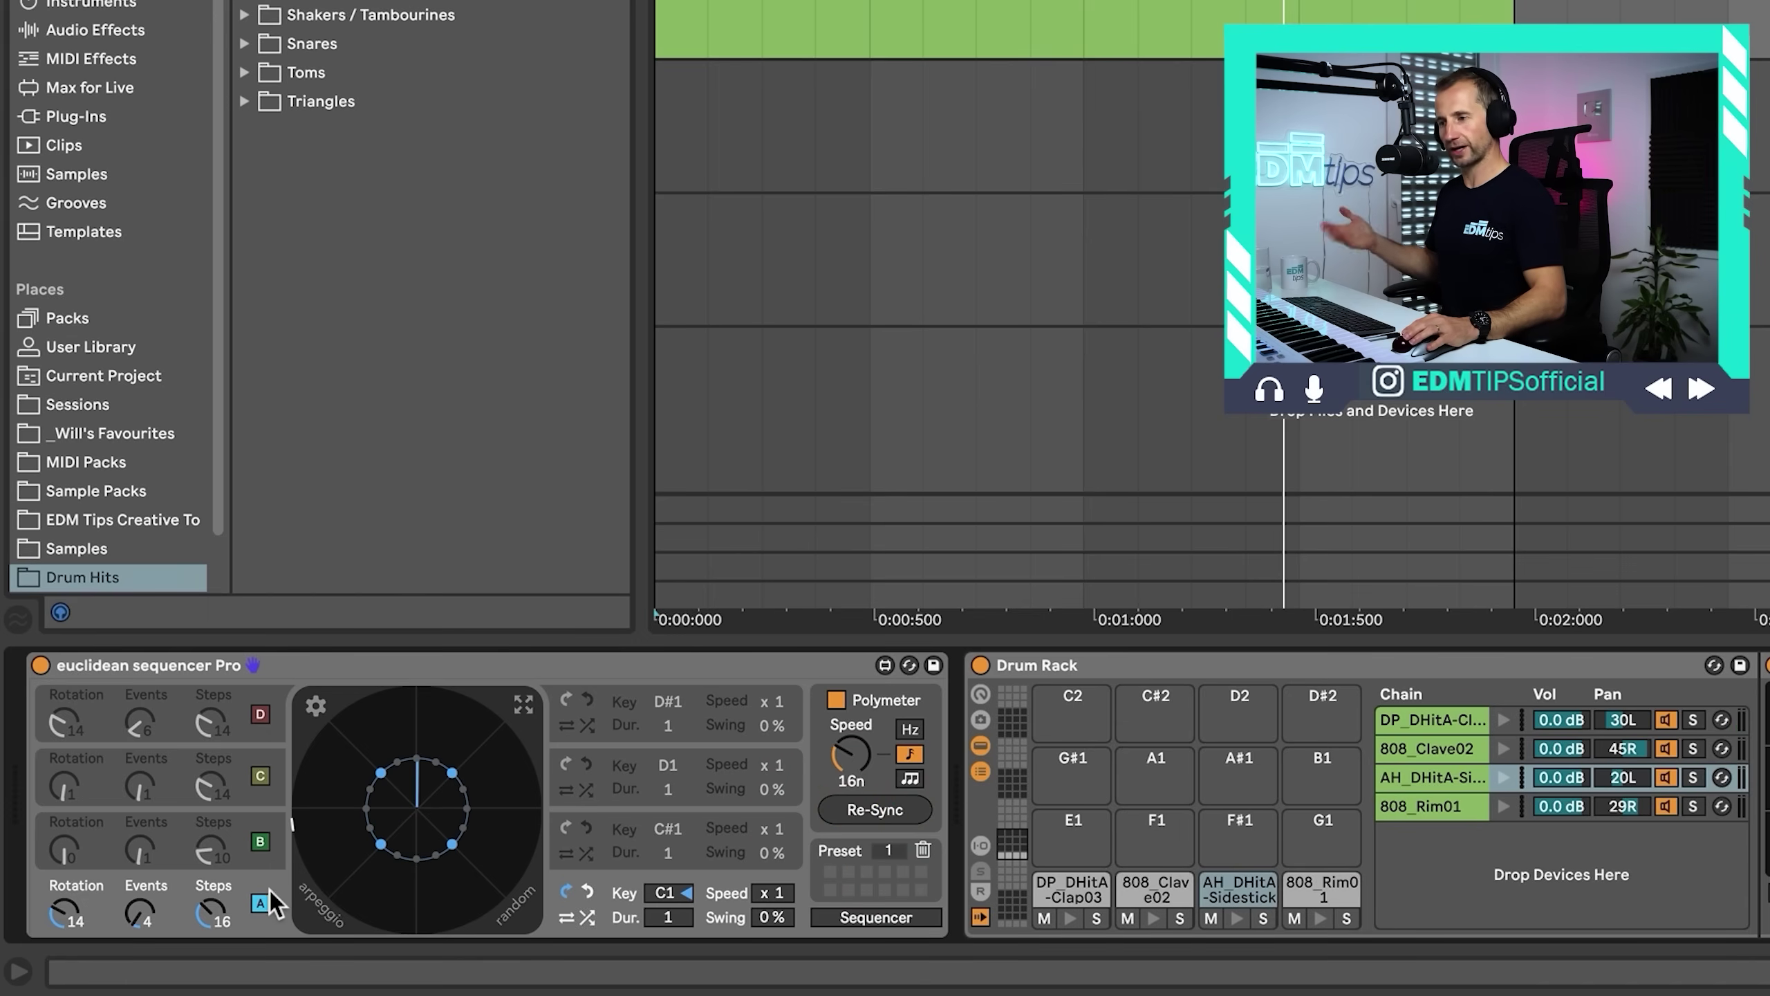
{"action": "left_click", "coordinate": [68, 914]}
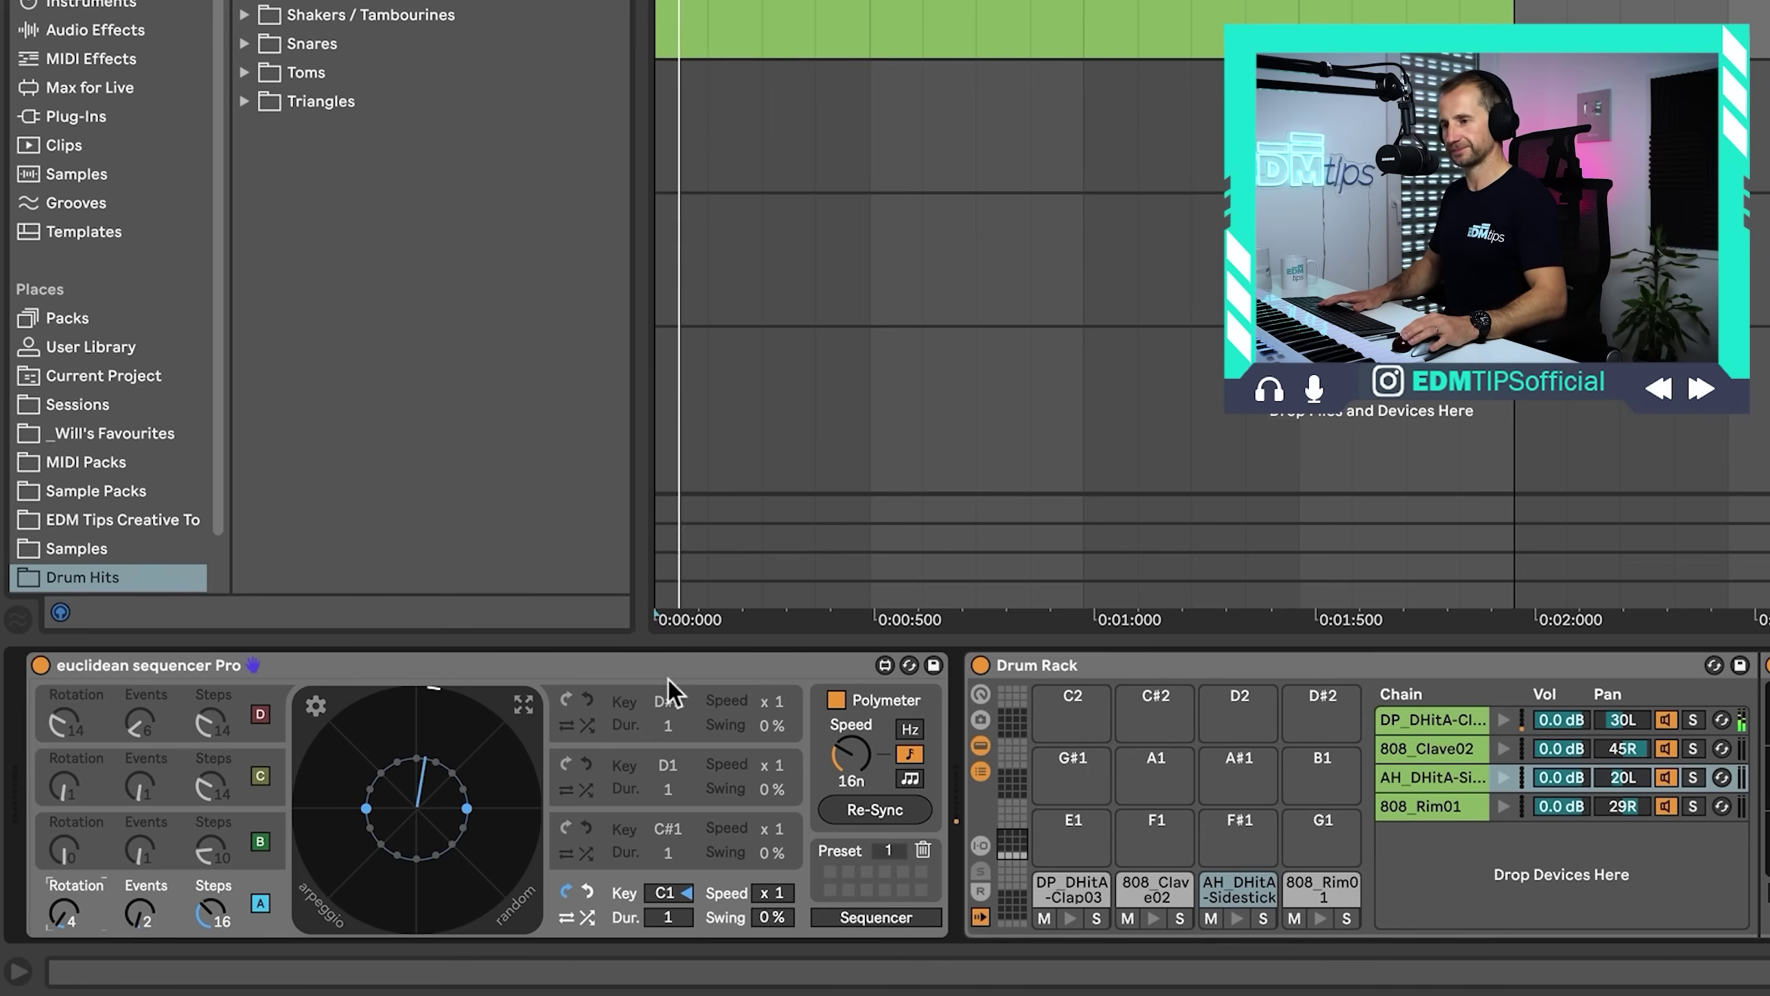
- Switch on lane B to add one C#1 hit over 10 steps at rotation 0
{"action": "left_click", "coordinate": [164, 842]}
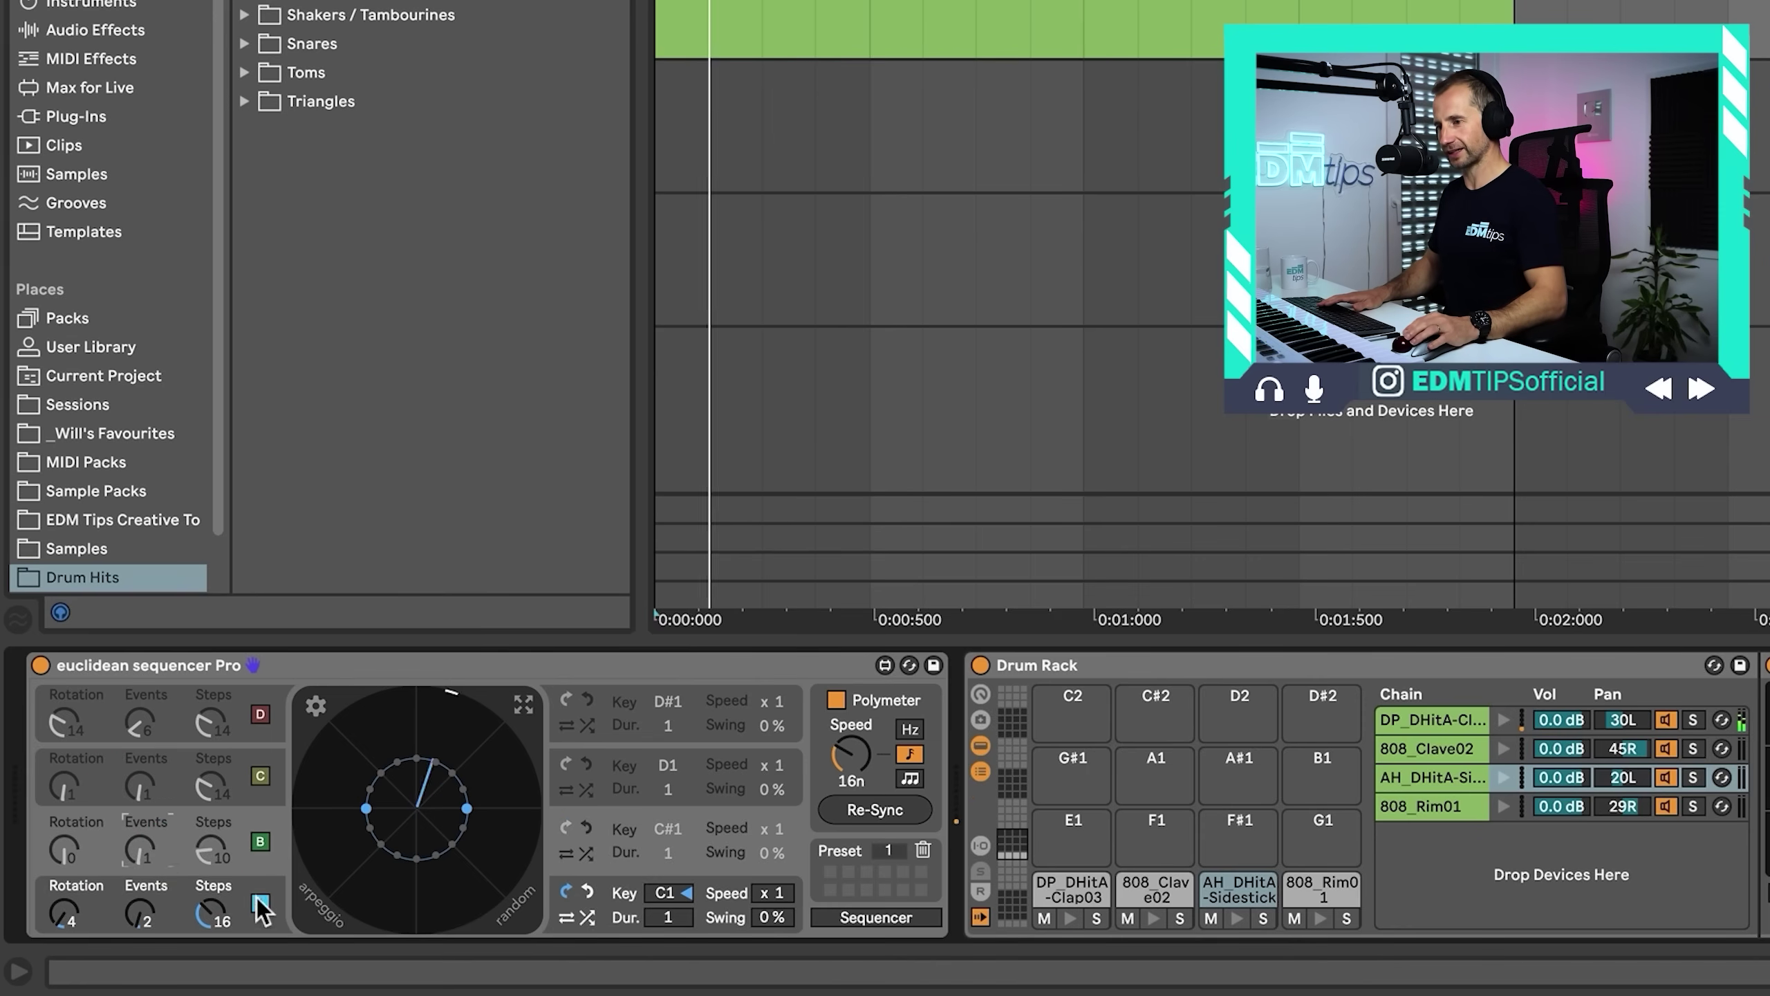
{"action": "left_click", "coordinate": [260, 840]}
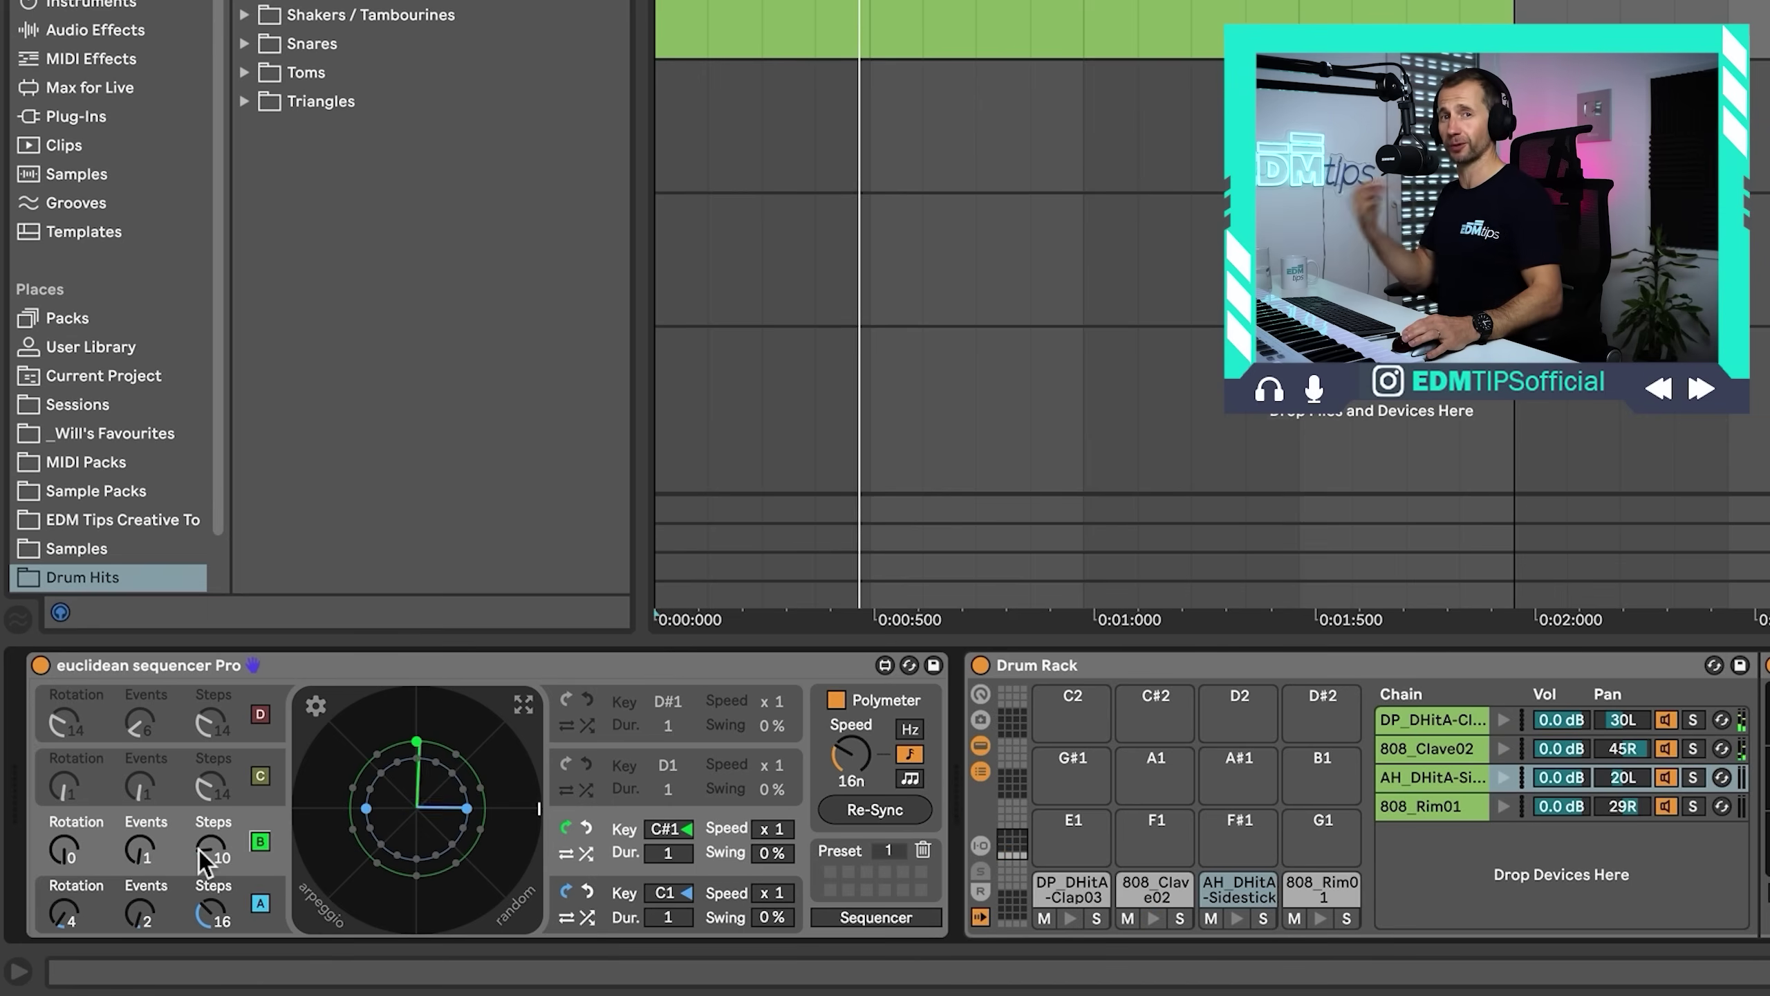
- Enable lanes C (D1, 12 steps) and D (D#1, 14 steps), raising lane D to 6 events
{"action": "left_click", "coordinate": [261, 776]}
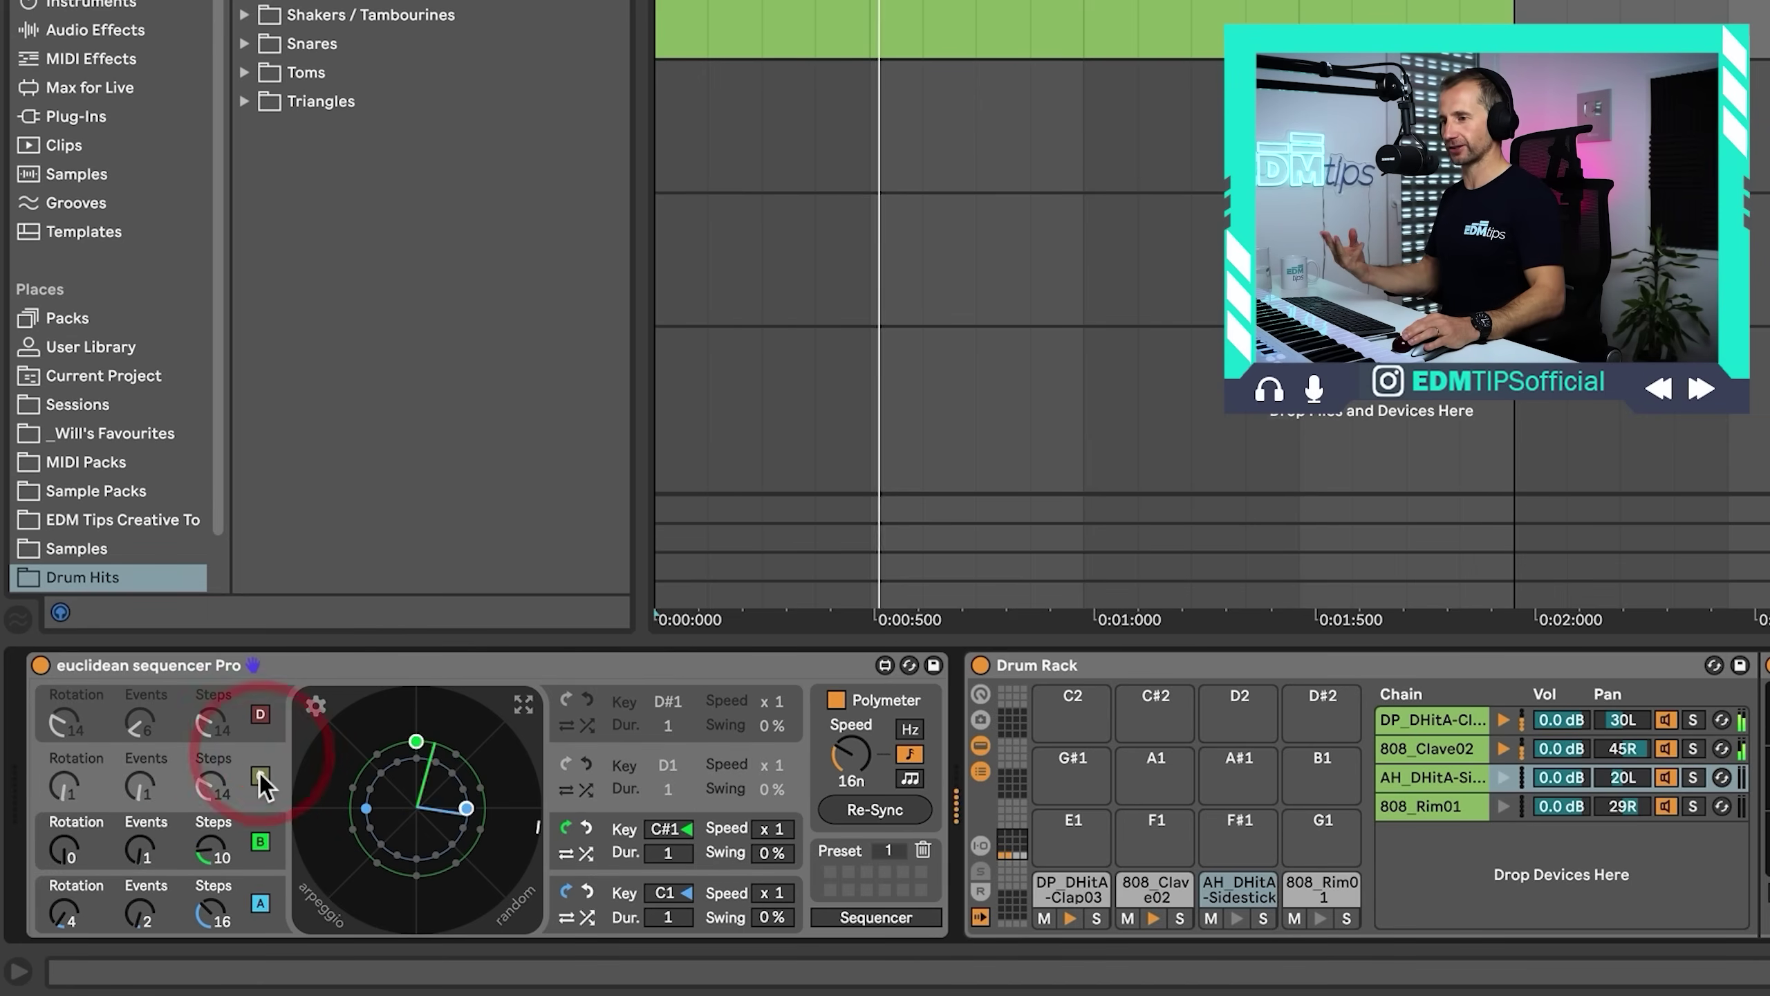
{"action": "left_click", "coordinate": [260, 776]}
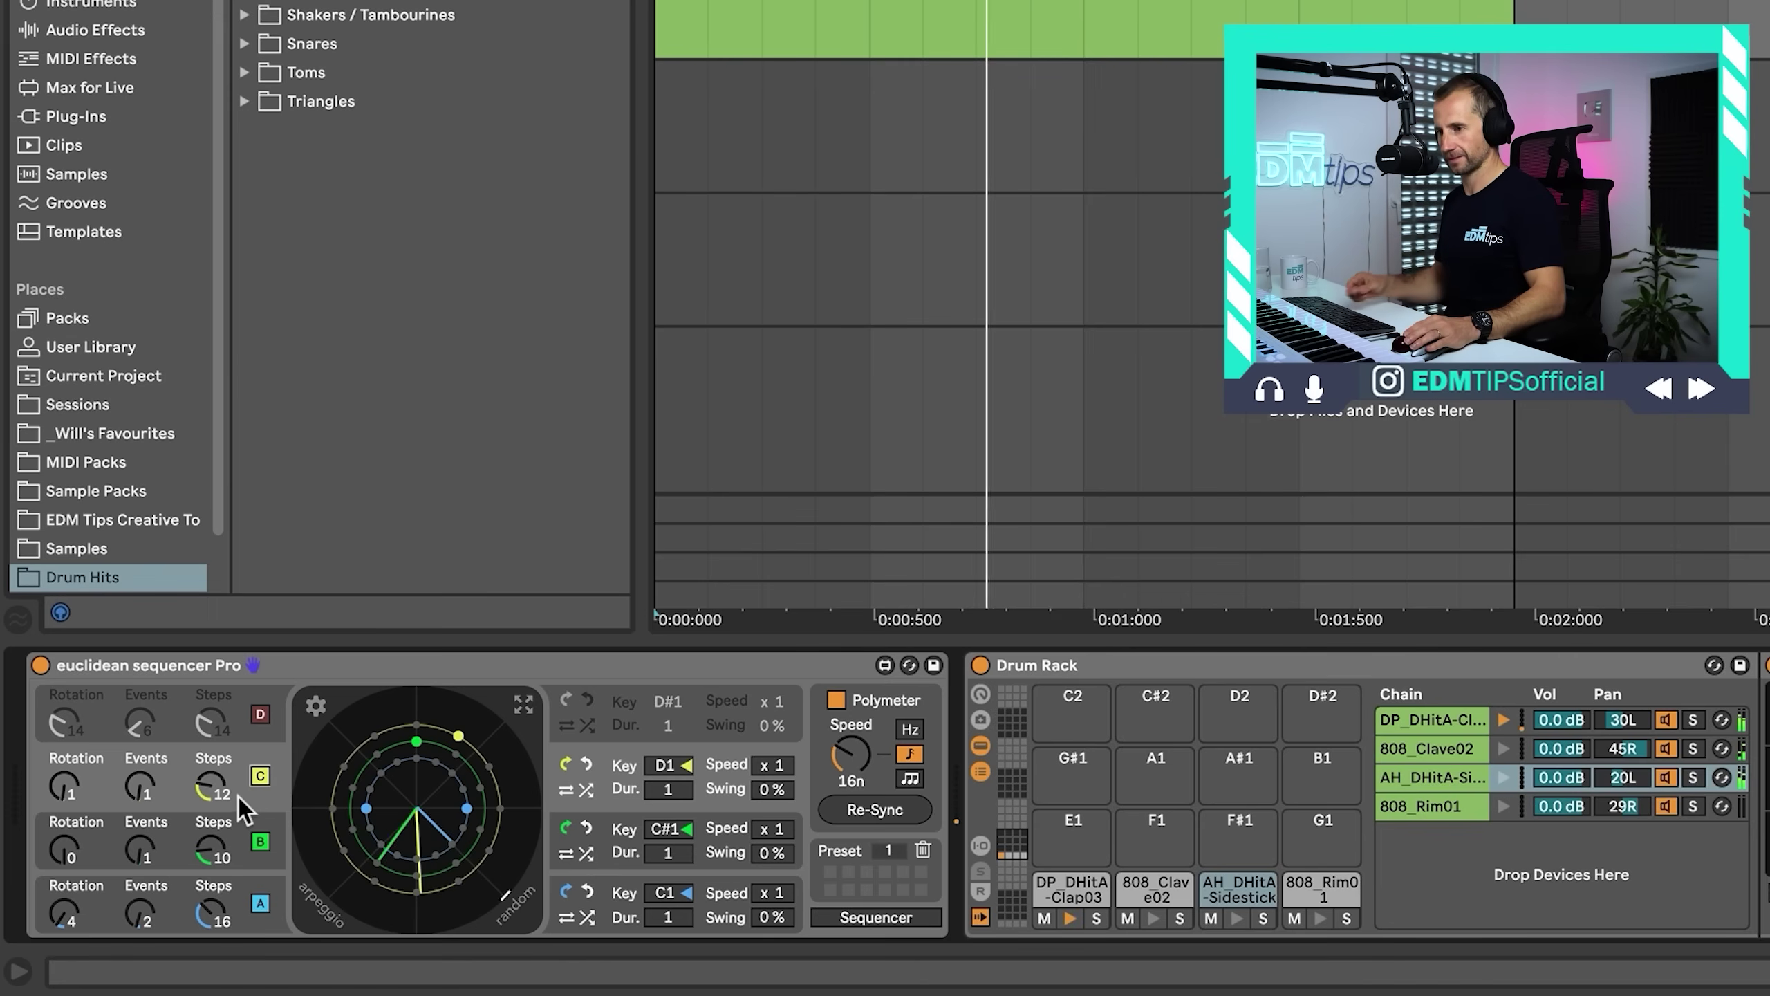
{"action": "left_click", "coordinate": [234, 694]}
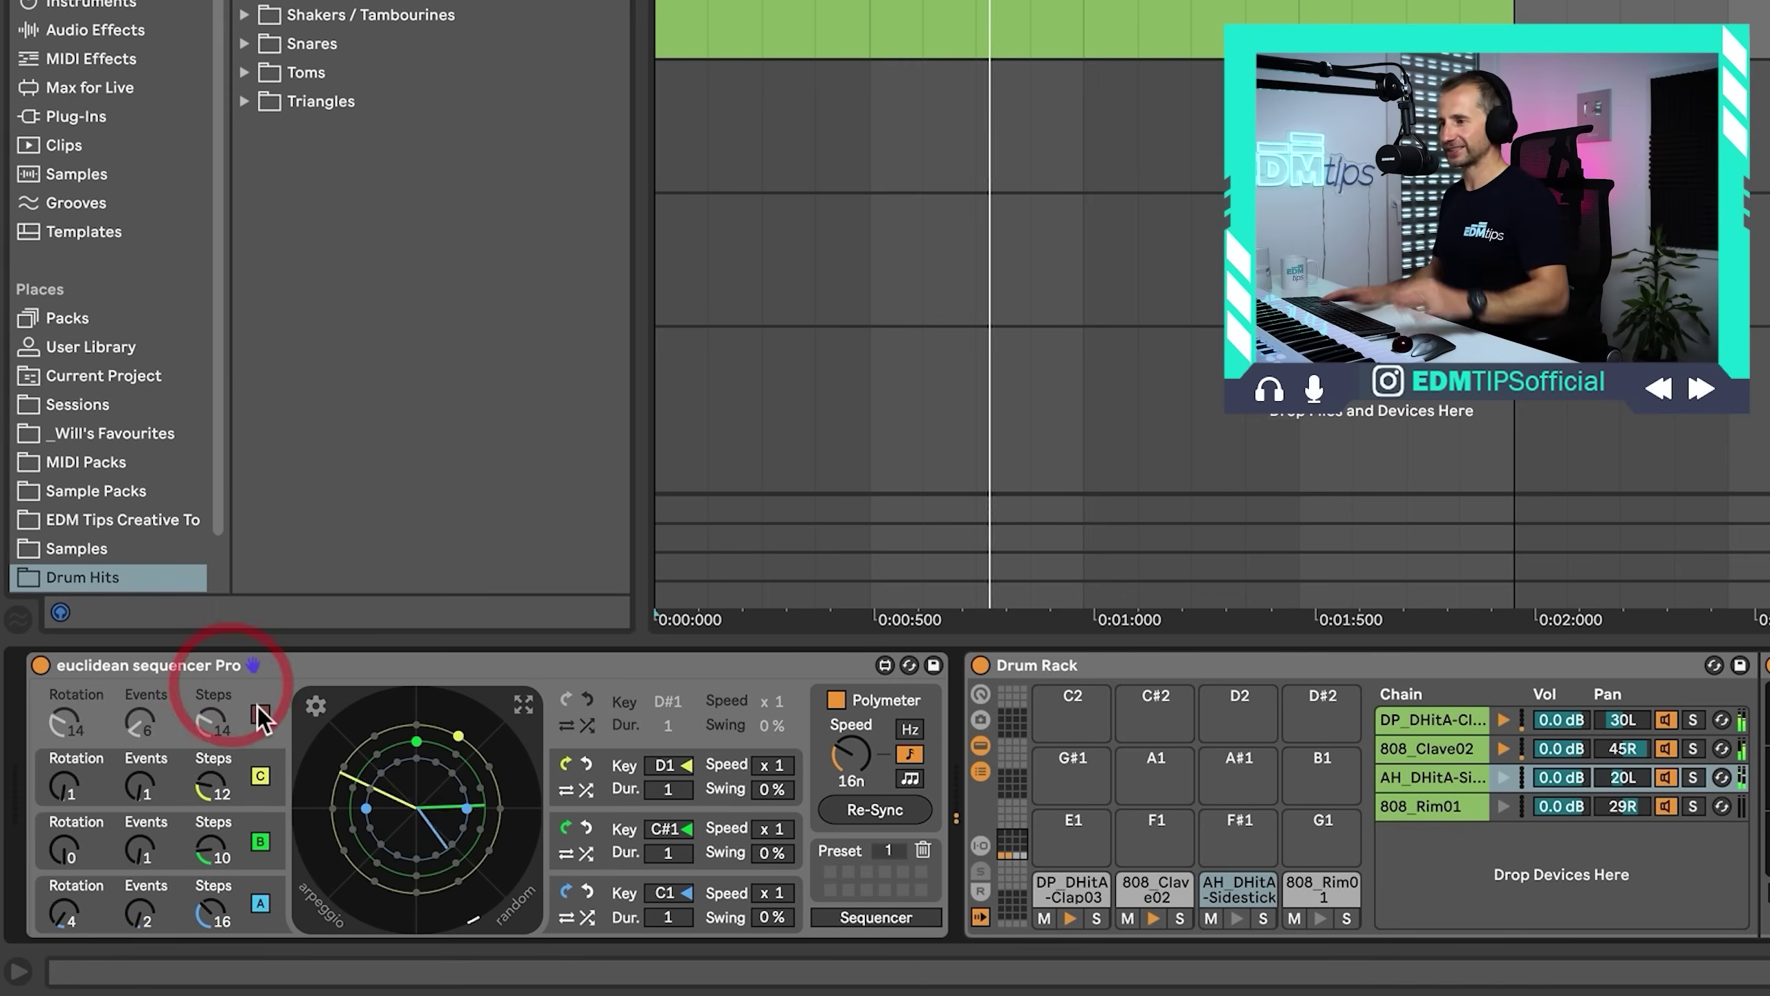
{"action": "left_click", "coordinate": [262, 713]}
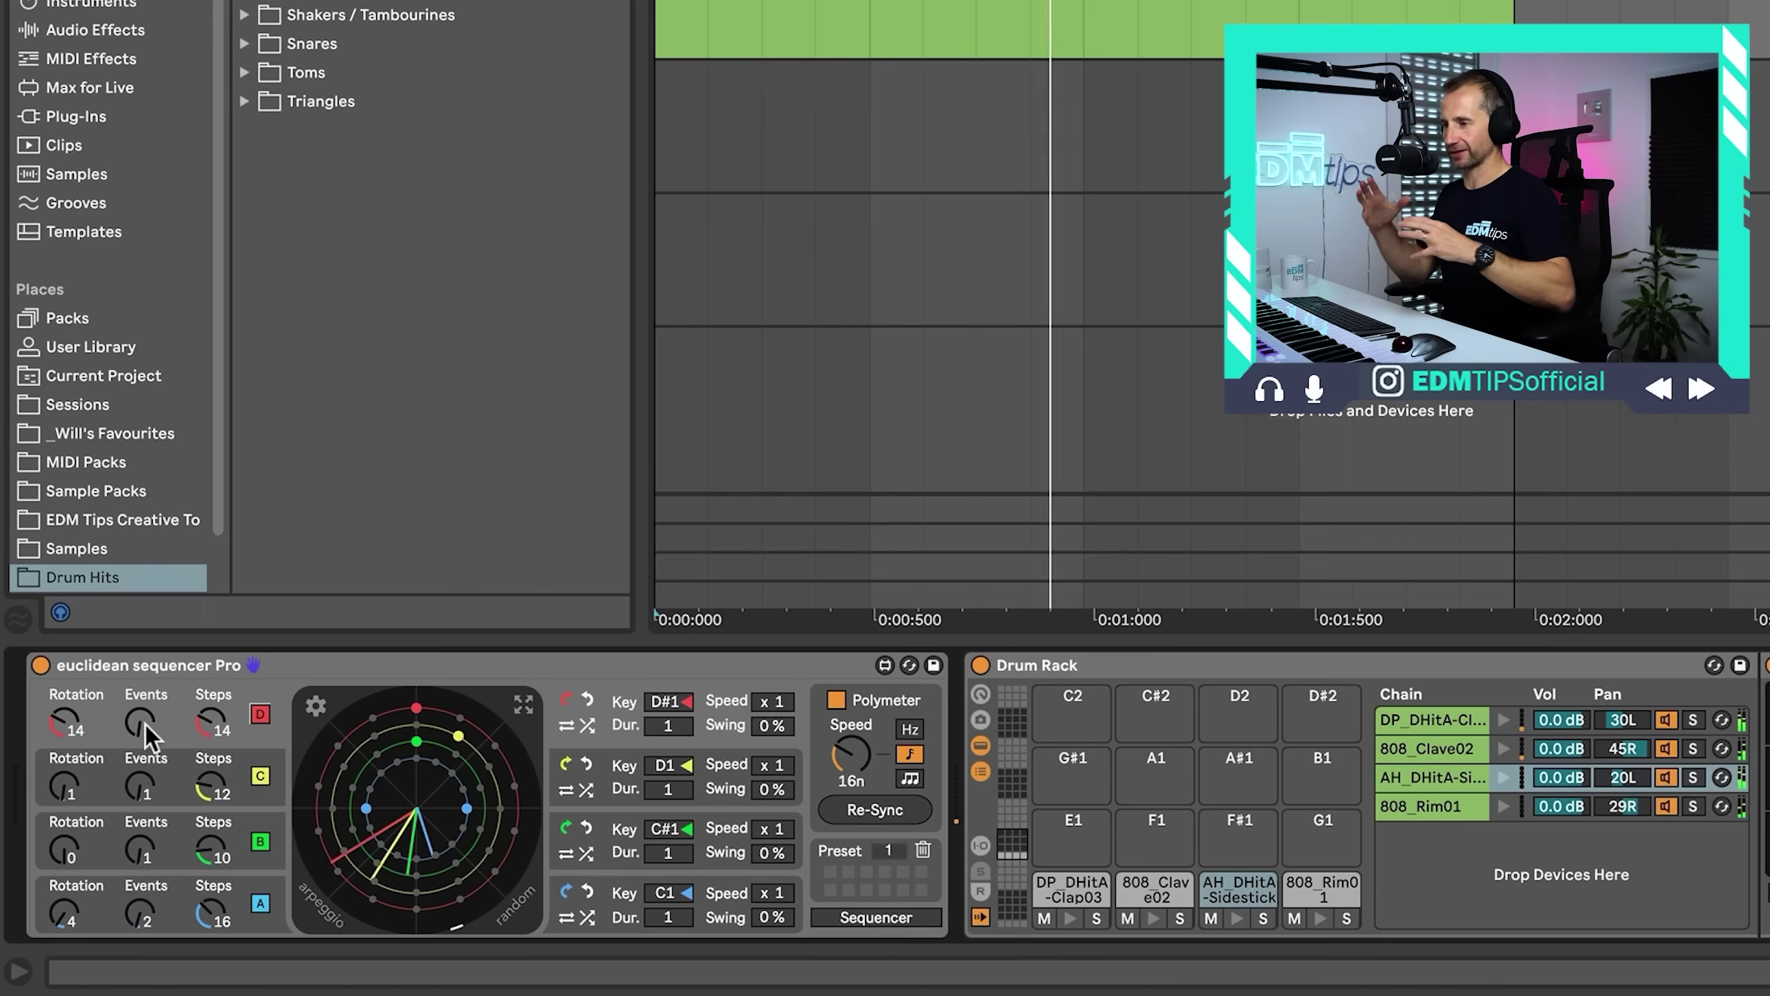
{"action": "left_click_drag", "start_coordinate": [139, 722], "coordinate": [140, 683]}
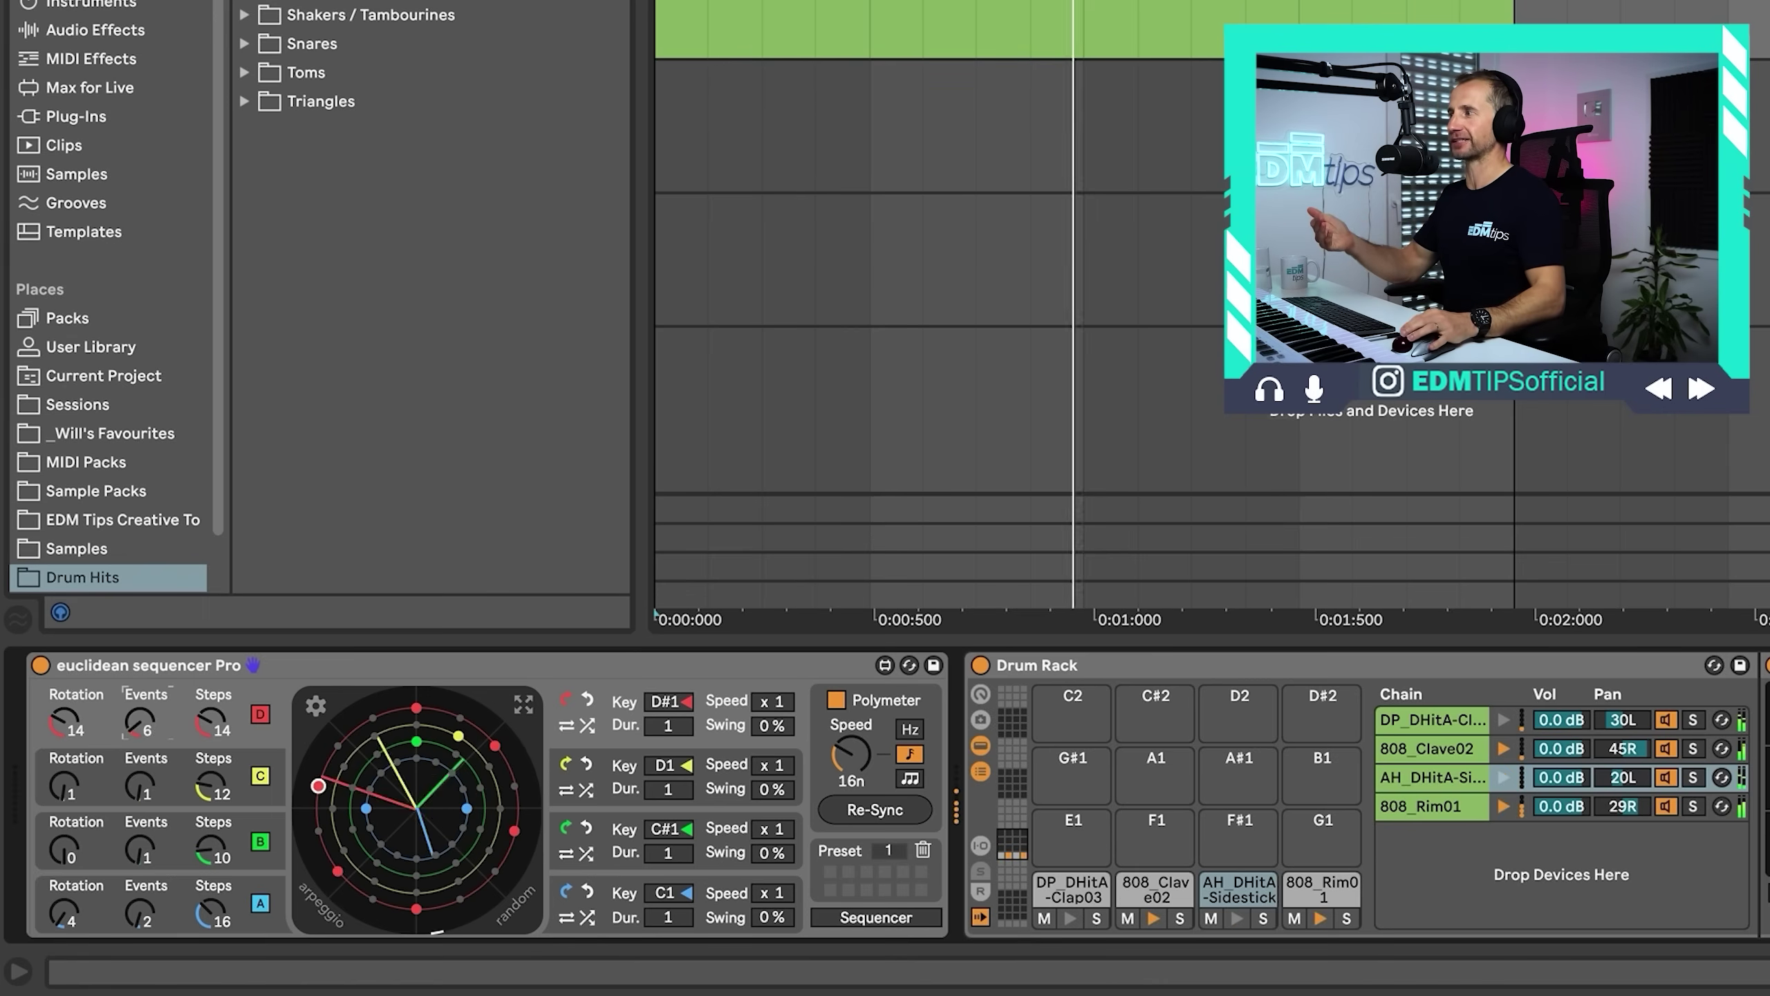